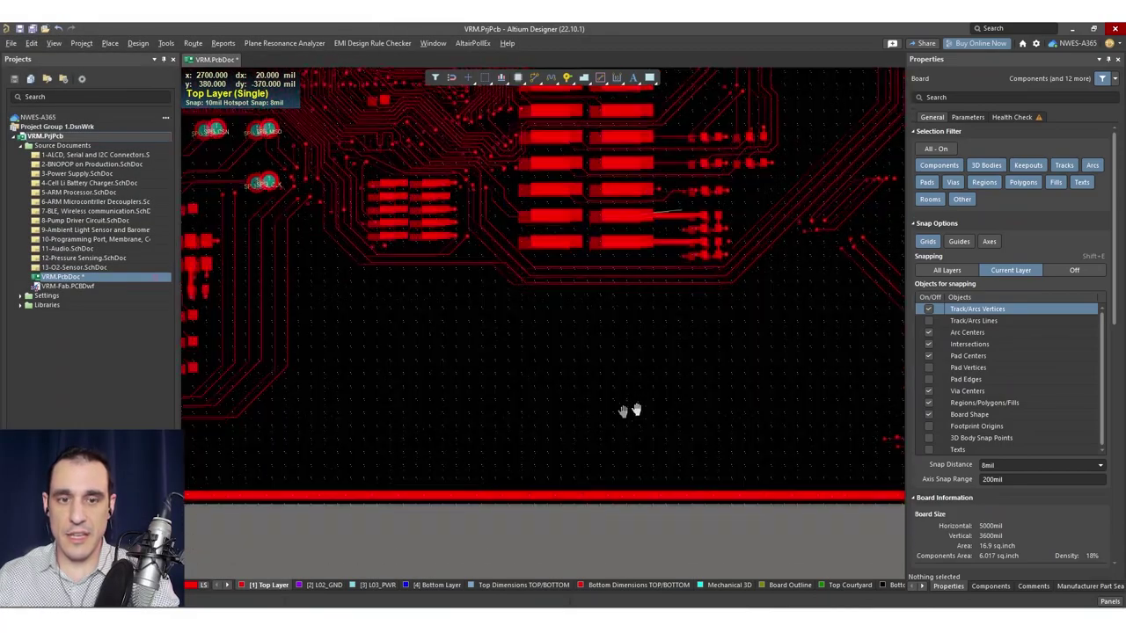
- With the empty area below the connector in view, enable grid snapping (10mil grid, 8mil hotspot)
{"action": "scroll", "coordinate": [672, 420], "scroll_direction": "up", "scroll_amount": 2, "text": "ctrl"}
{"action": "scroll", "coordinate": [674, 420], "scroll_direction": "up", "scroll_amount": 2, "text": "ctrl"}
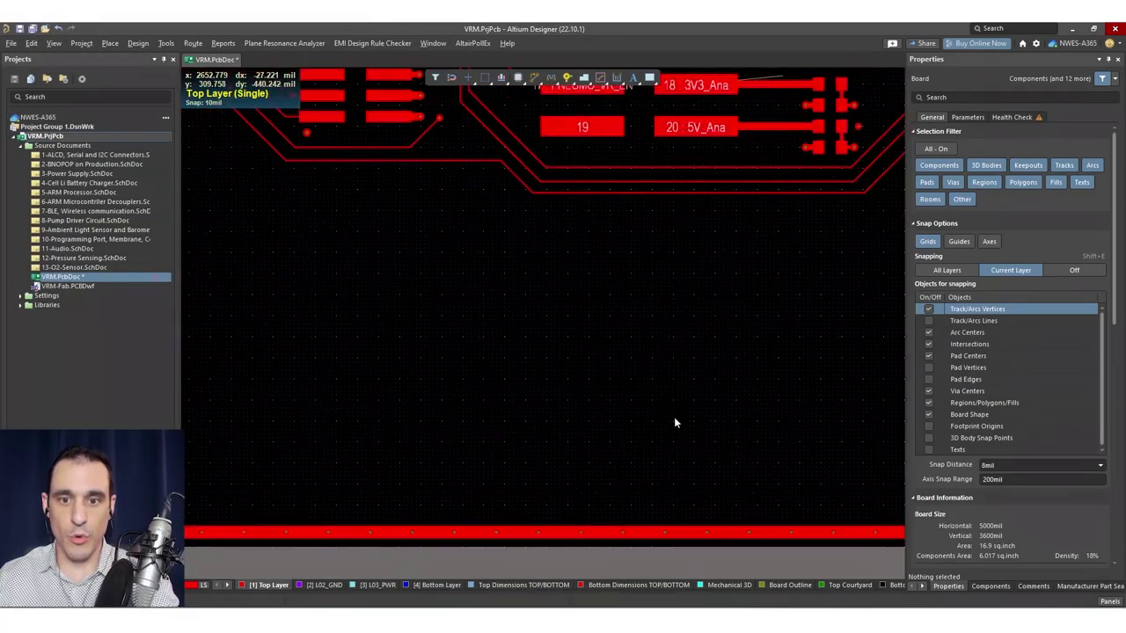
{"action": "right_click_drag", "start_coordinate": [674, 420], "coordinate": [617, 371]}
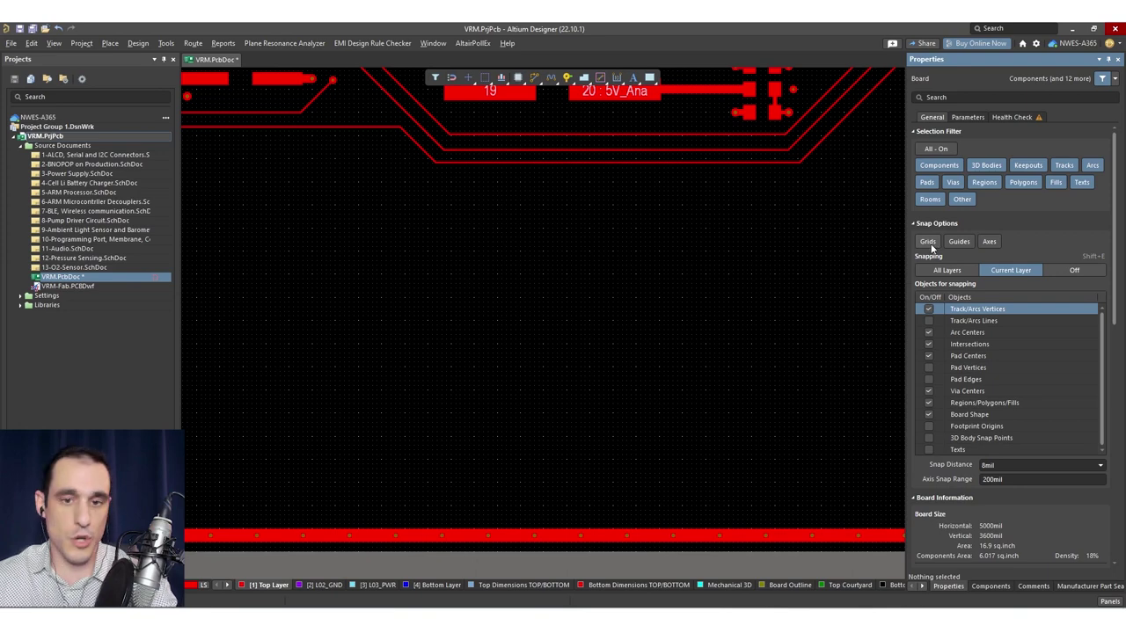
{"action": "left_click", "coordinate": [931, 245]}
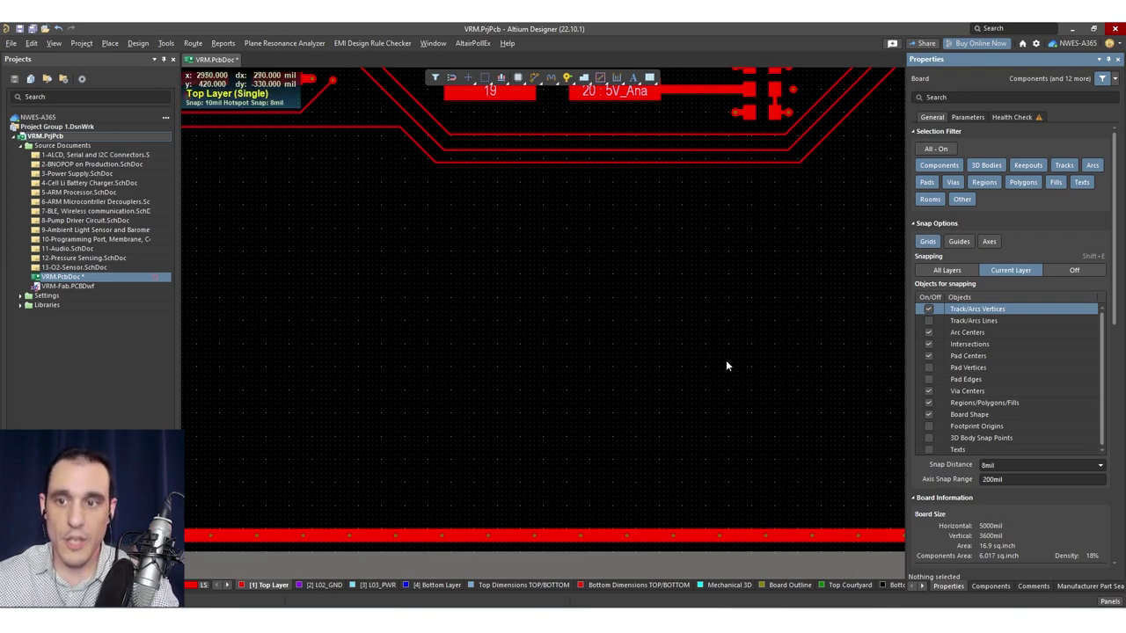
- Outline and pour a chamfered Top Layer copper polygon in the empty area below the connector
{"action": "left_click", "coordinate": [583, 79]}
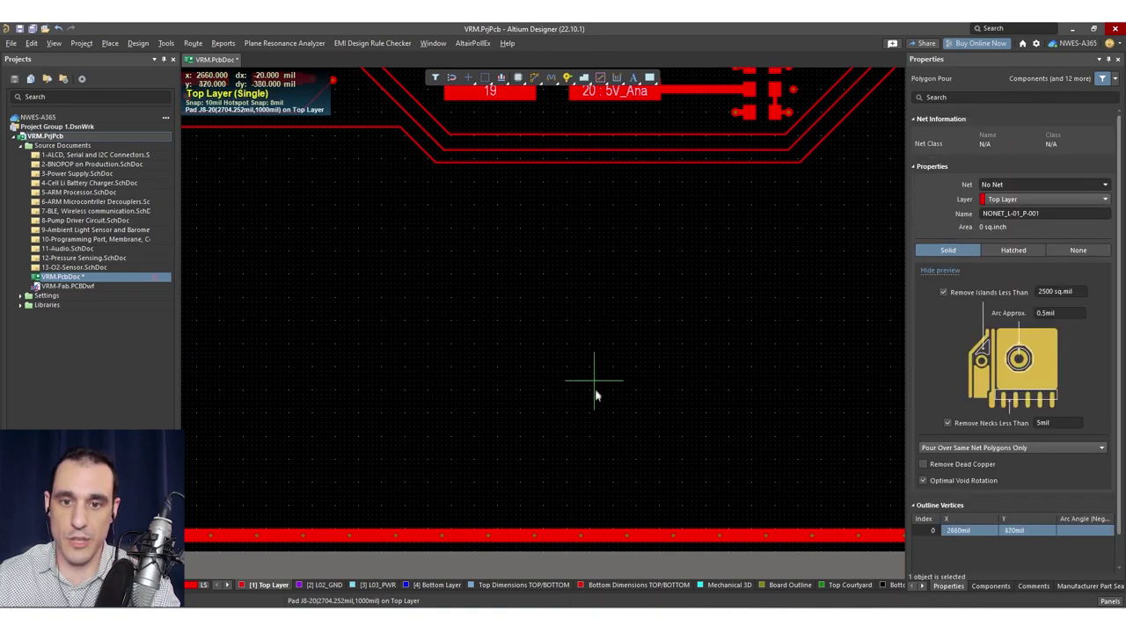
{"action": "left_click", "coordinate": [589, 482]}
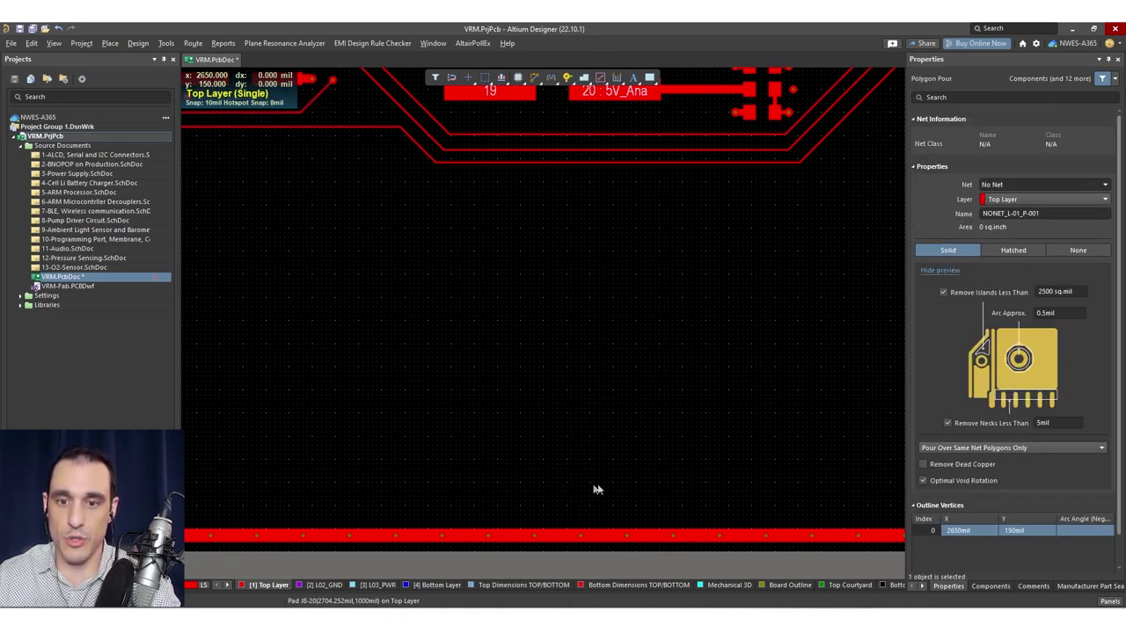
{"action": "left_click", "coordinate": [727, 470]}
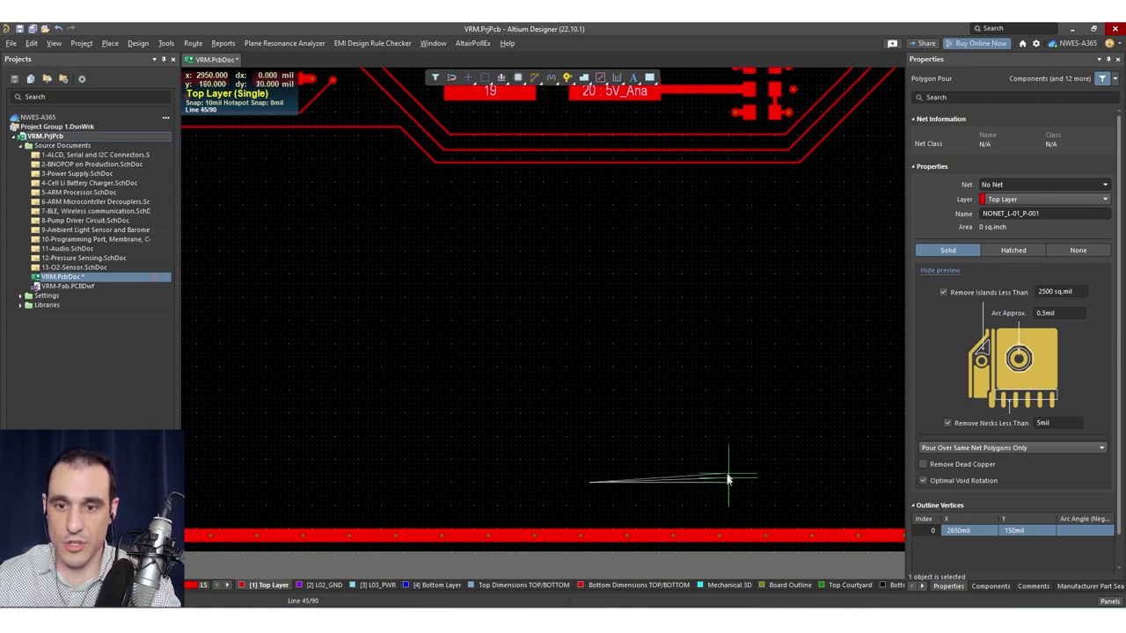
{"action": "left_click", "coordinate": [752, 302]}
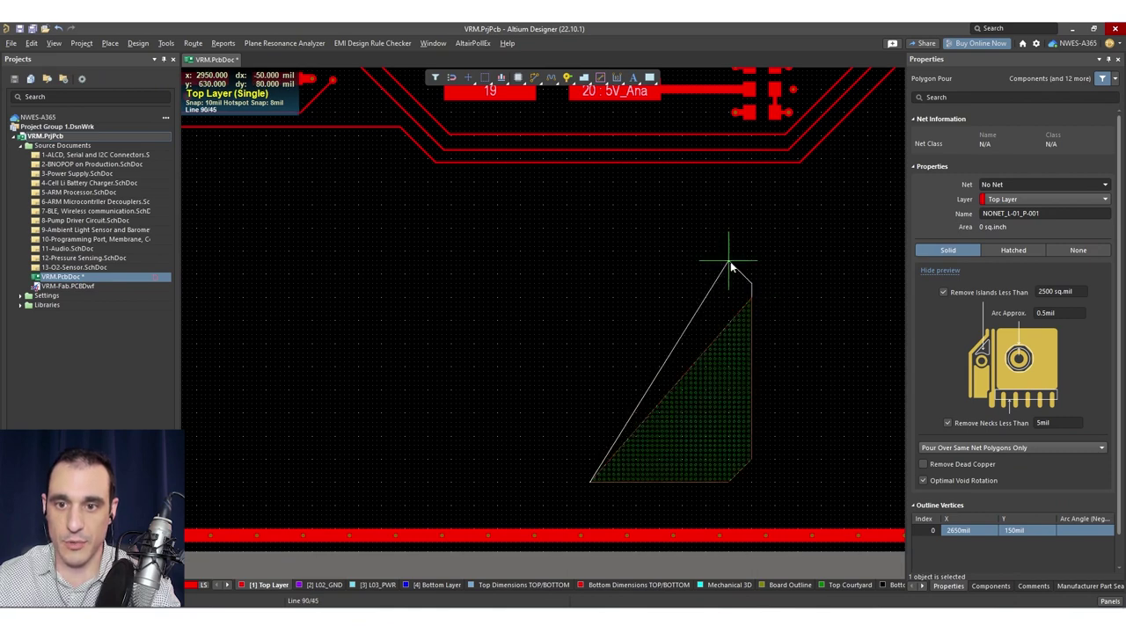
{"action": "left_click", "coordinate": [639, 261]}
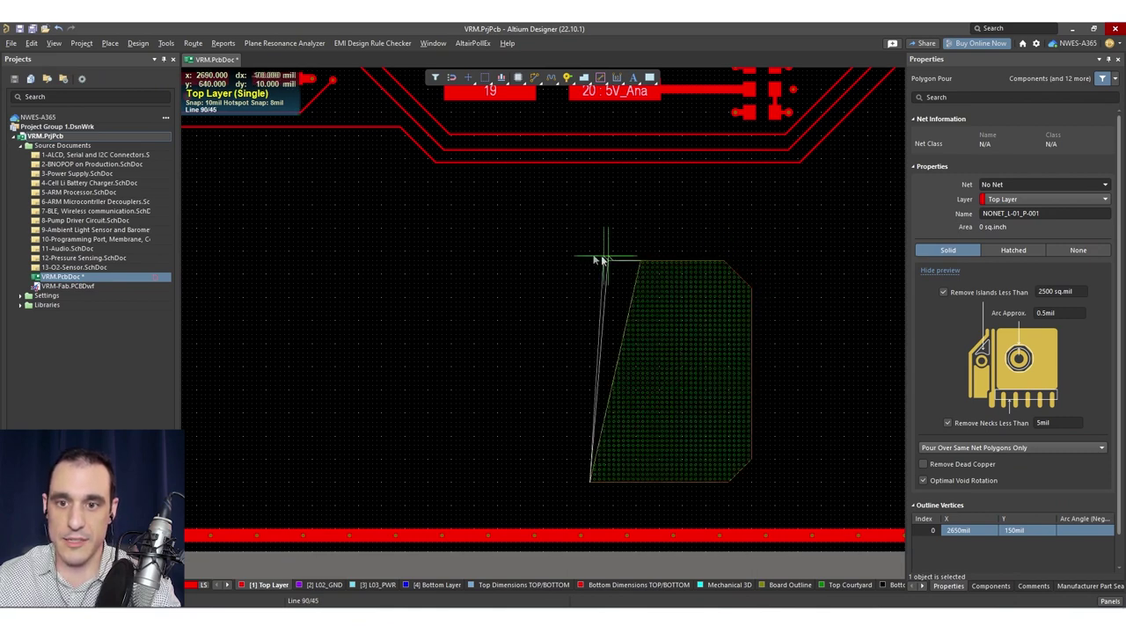
{"action": "left_click", "coordinate": [431, 261]}
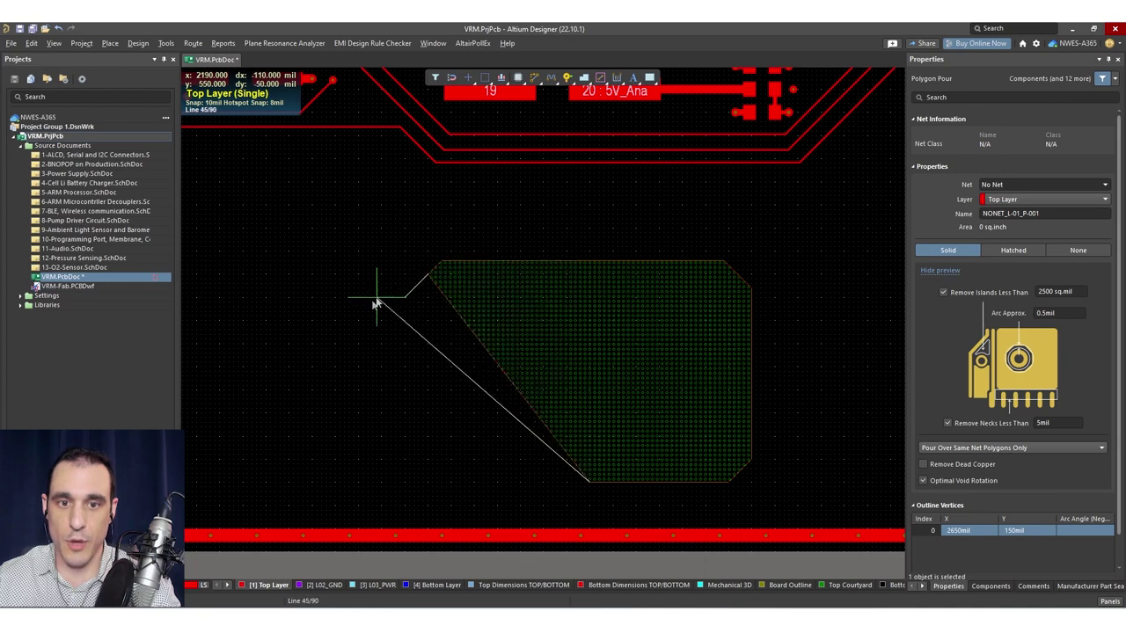
{"action": "left_click", "coordinate": [342, 476]}
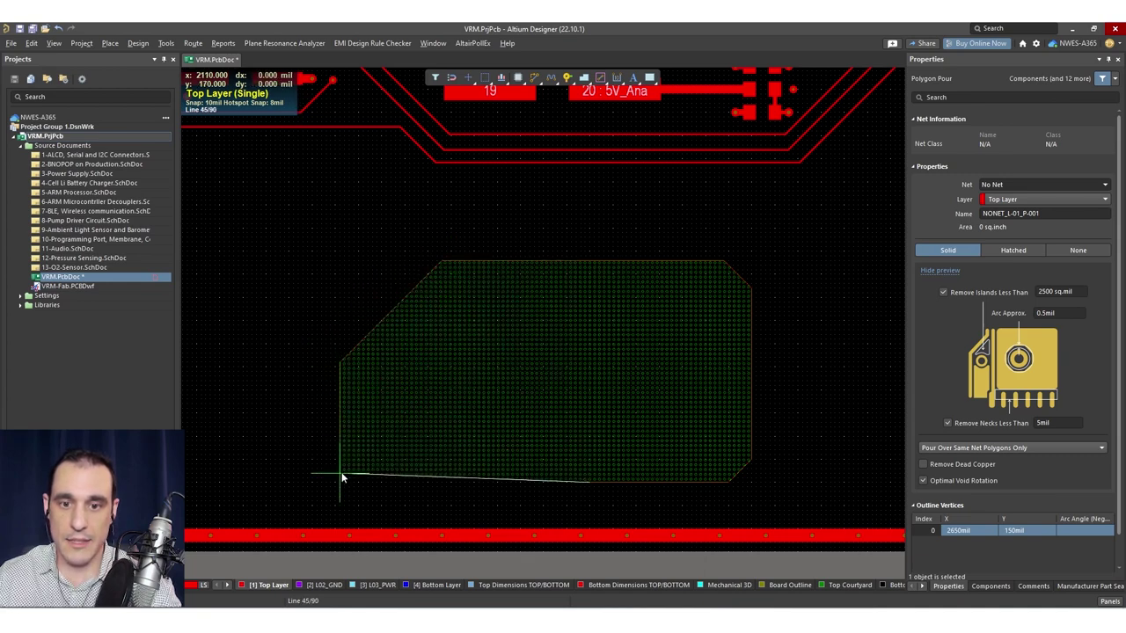
{"action": "left_click", "coordinate": [591, 484]}
{"action": "right_click", "coordinate": [617, 481]}
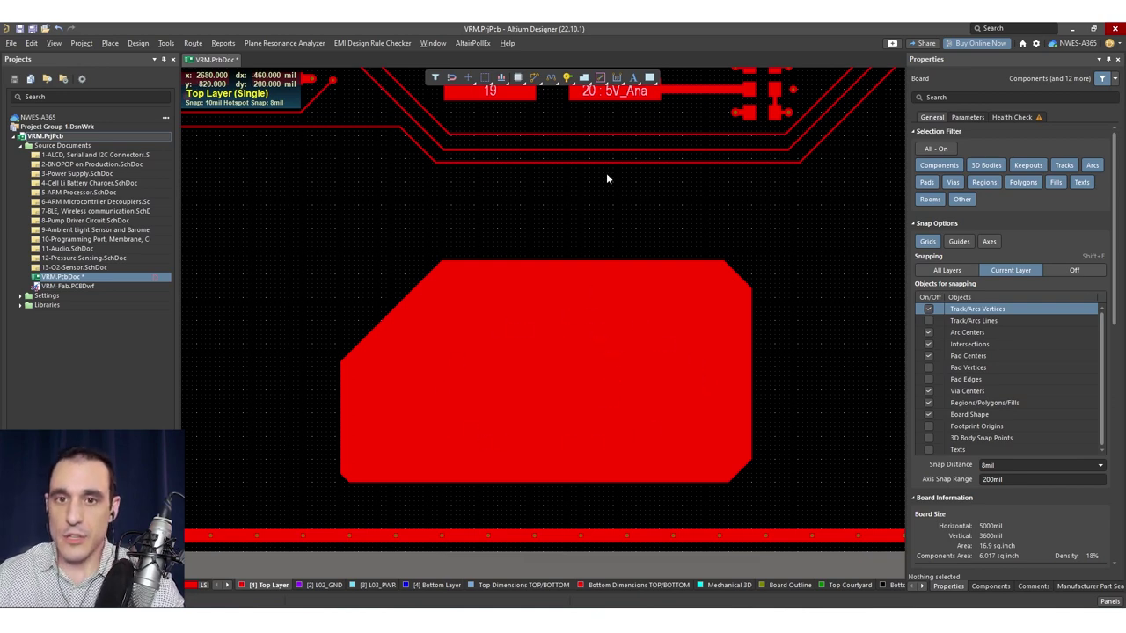
{"action": "right_click", "coordinate": [584, 79]}
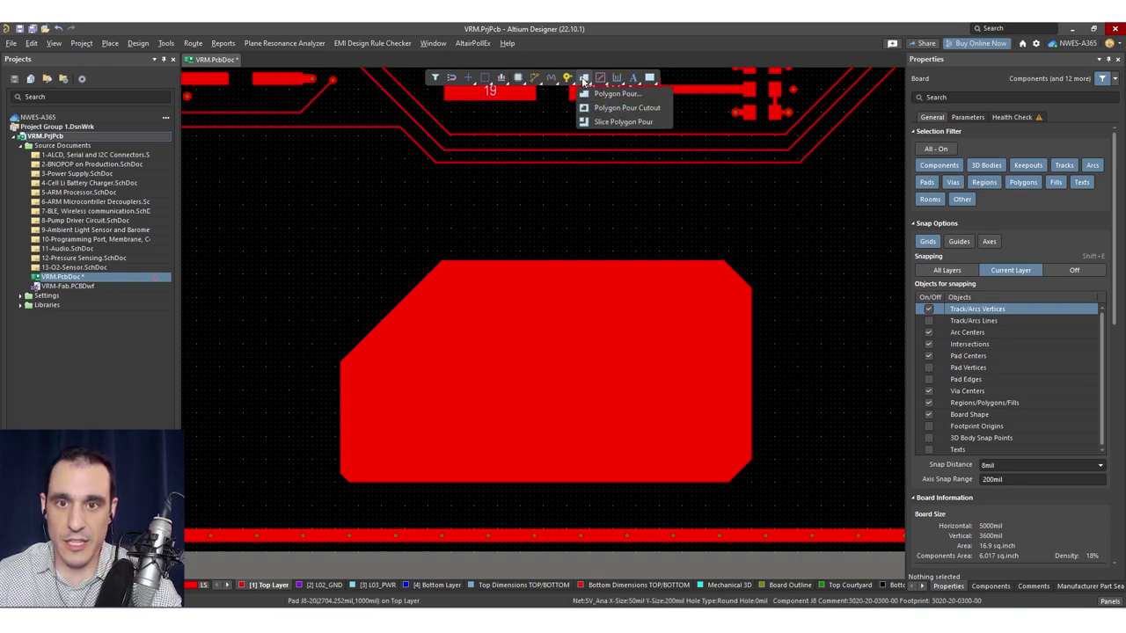
- Draw a chamfered 0.271 sq.inch polygon cutout inset inside the copper pour
{"action": "left_click", "coordinate": [665, 109]}
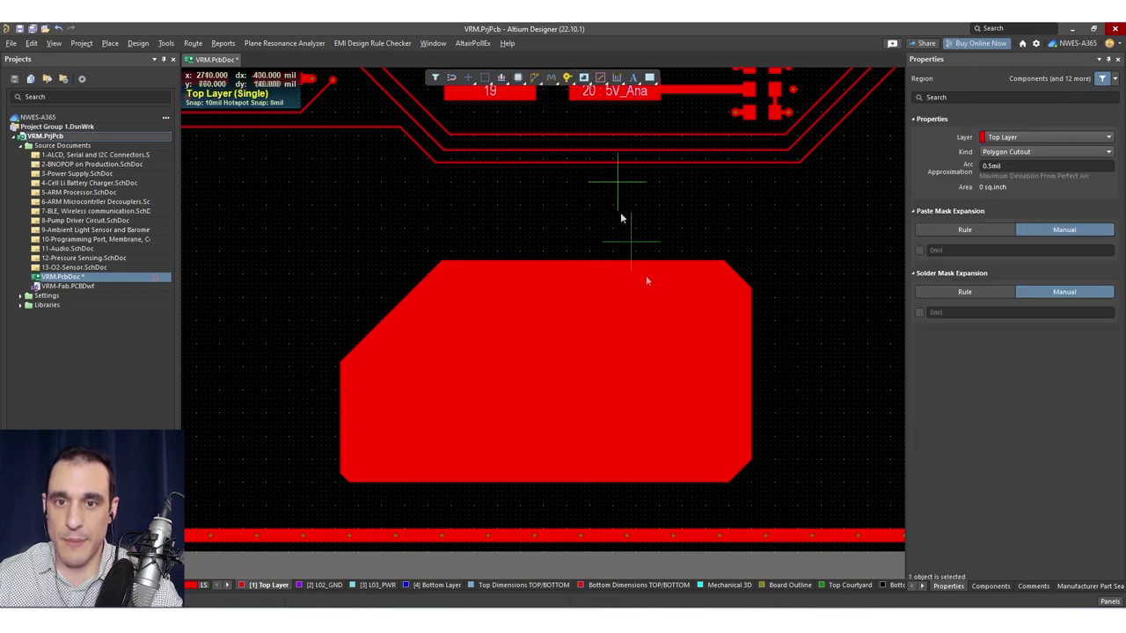
{"action": "left_click", "coordinate": [719, 320]}
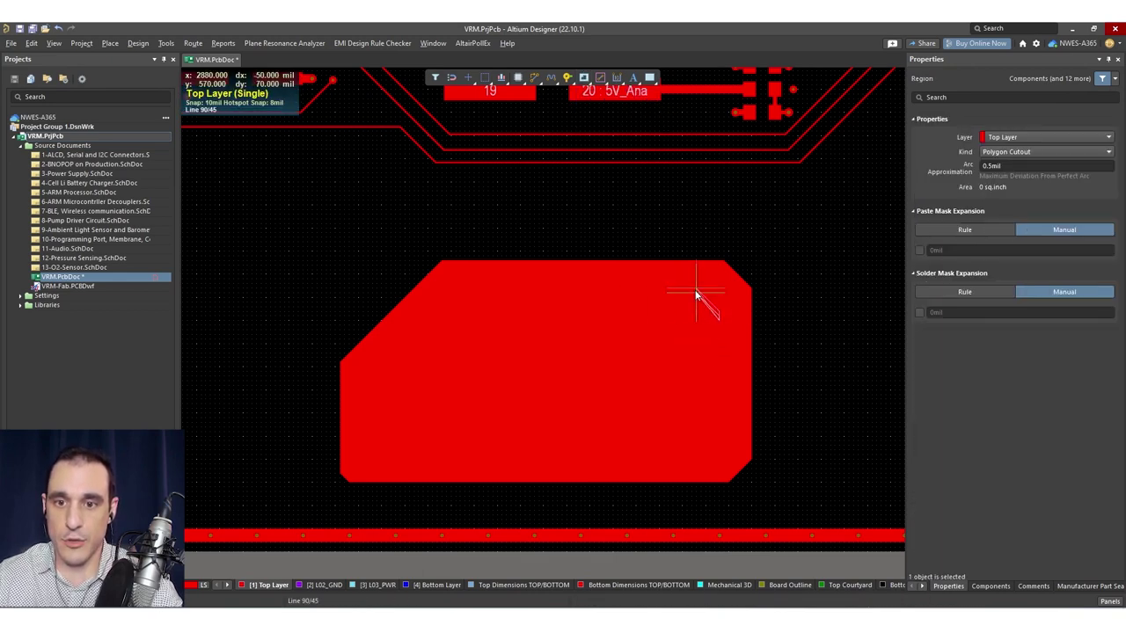
{"action": "left_click", "coordinate": [693, 289]}
{"action": "key", "text": "space"}
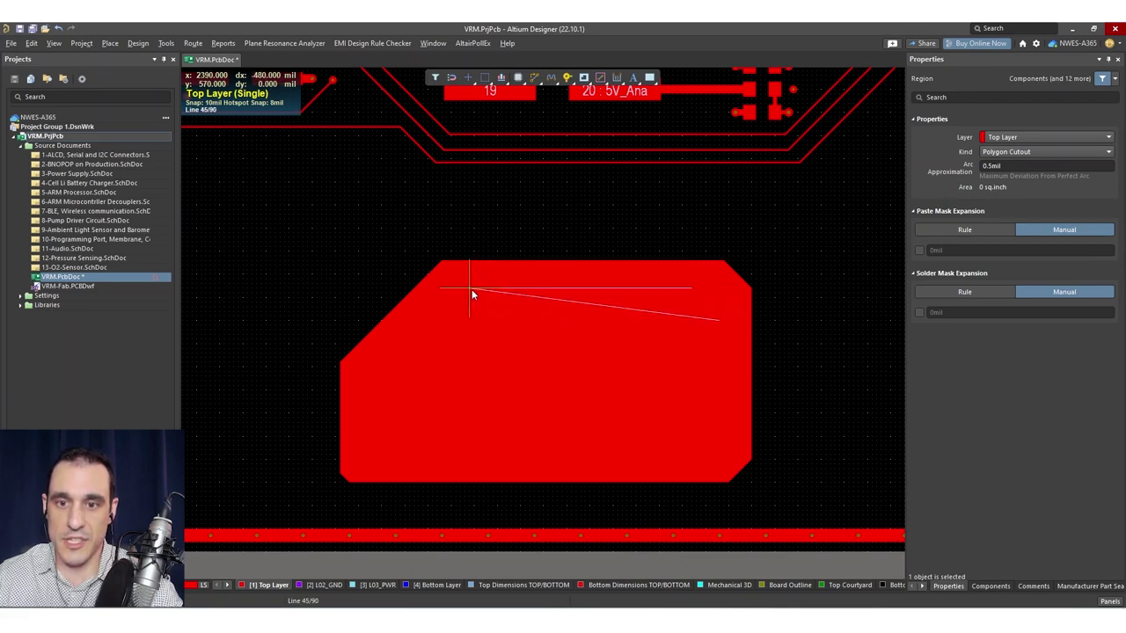
{"action": "key", "text": "BackSpace"}
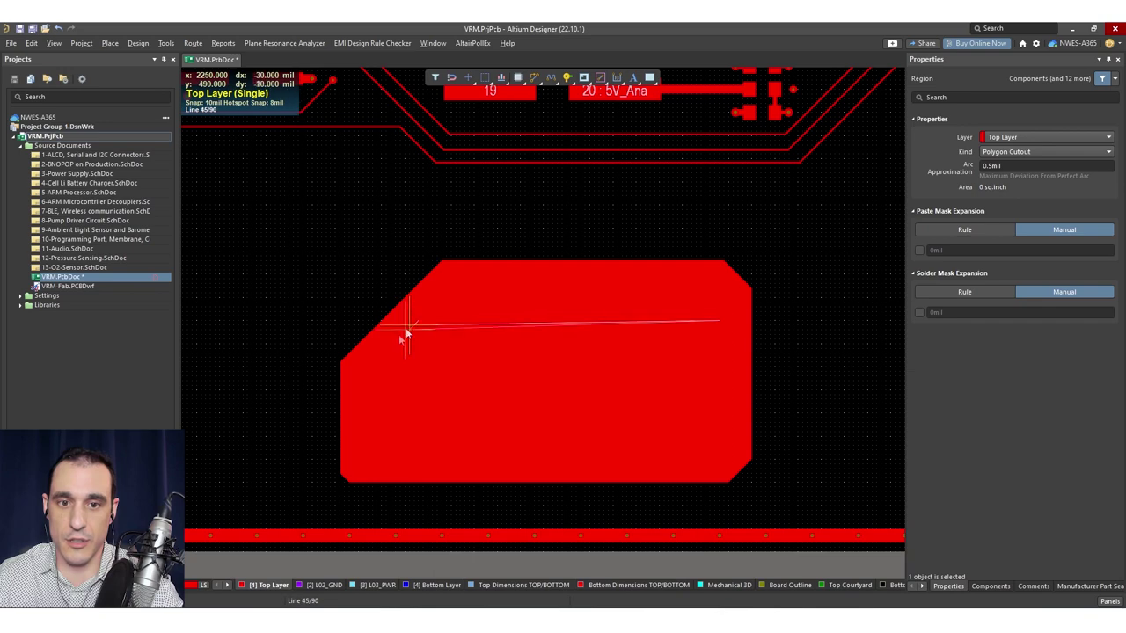
{"action": "key", "text": "space"}
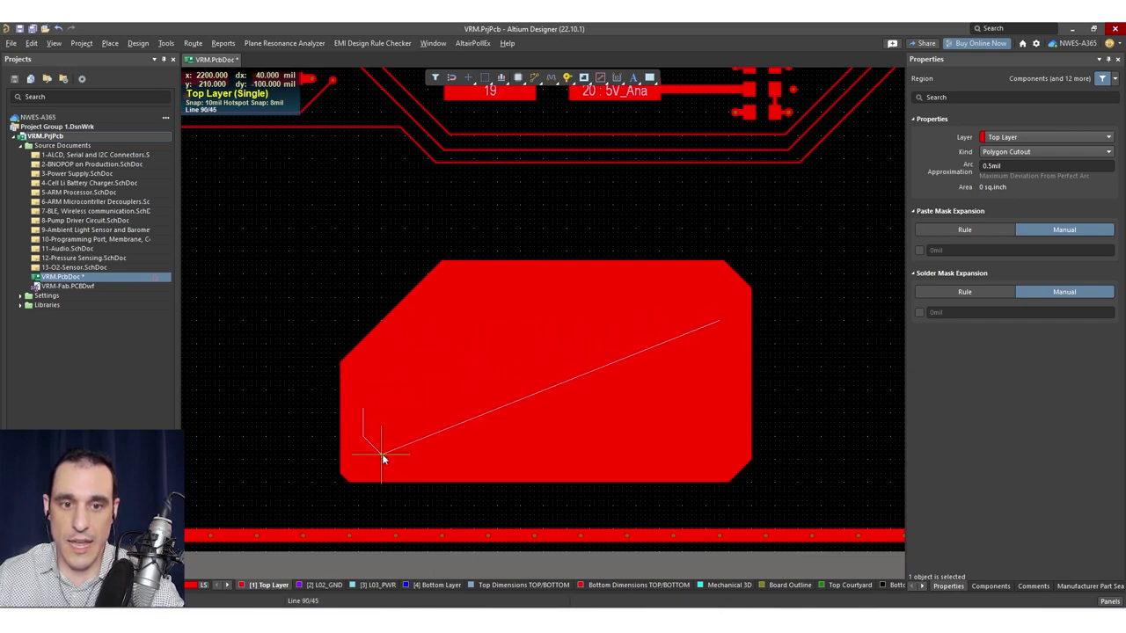
{"action": "left_click", "coordinate": [383, 456]}
{"action": "key", "text": "space"}
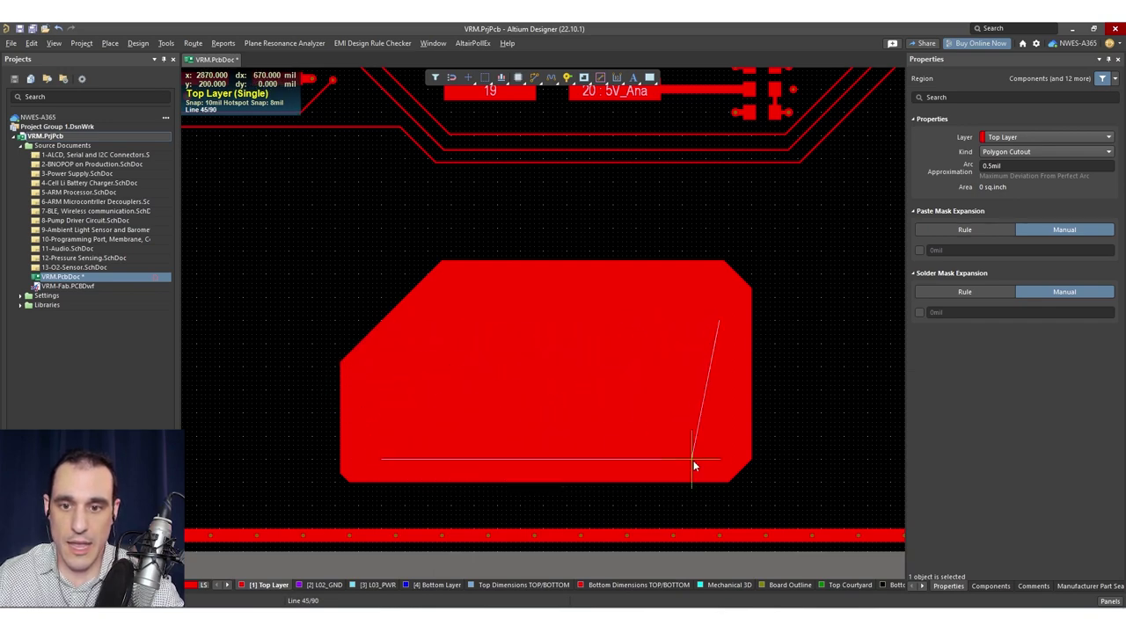
{"action": "left_click", "coordinate": [721, 463]}
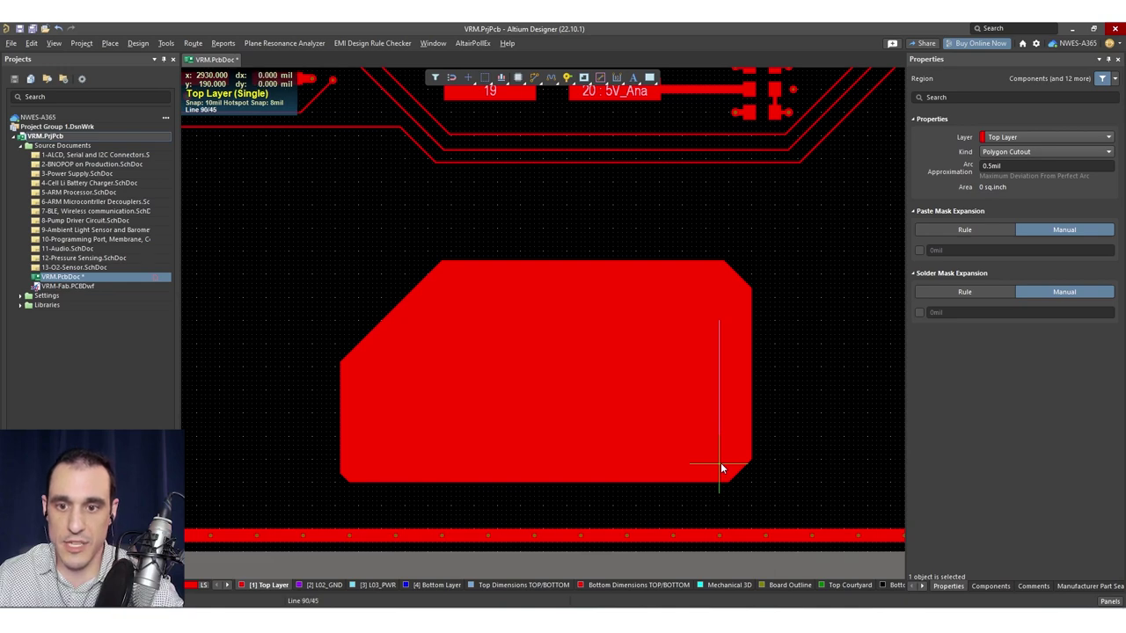
{"action": "right_click", "coordinate": [720, 463]}
{"action": "right_click", "coordinate": [855, 361]}
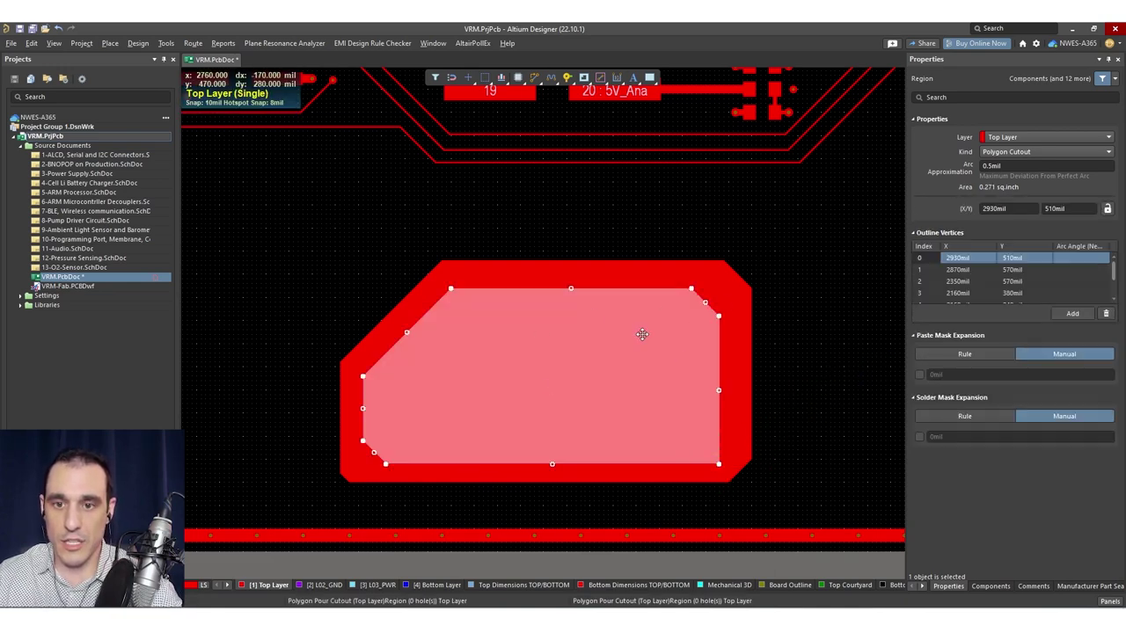
- Repour the copper around the cutout into a 0.128 sq.inch ring, then open the Poly/PolyRegion pick list
{"action": "left_click", "coordinate": [724, 295]}
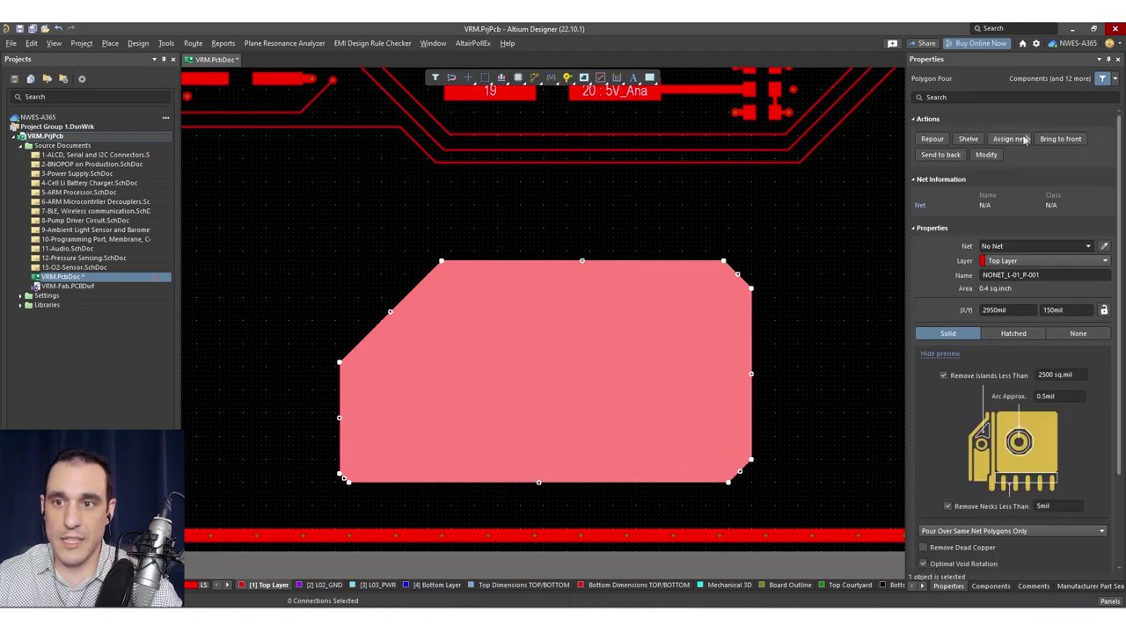
{"action": "left_click", "coordinate": [791, 266]}
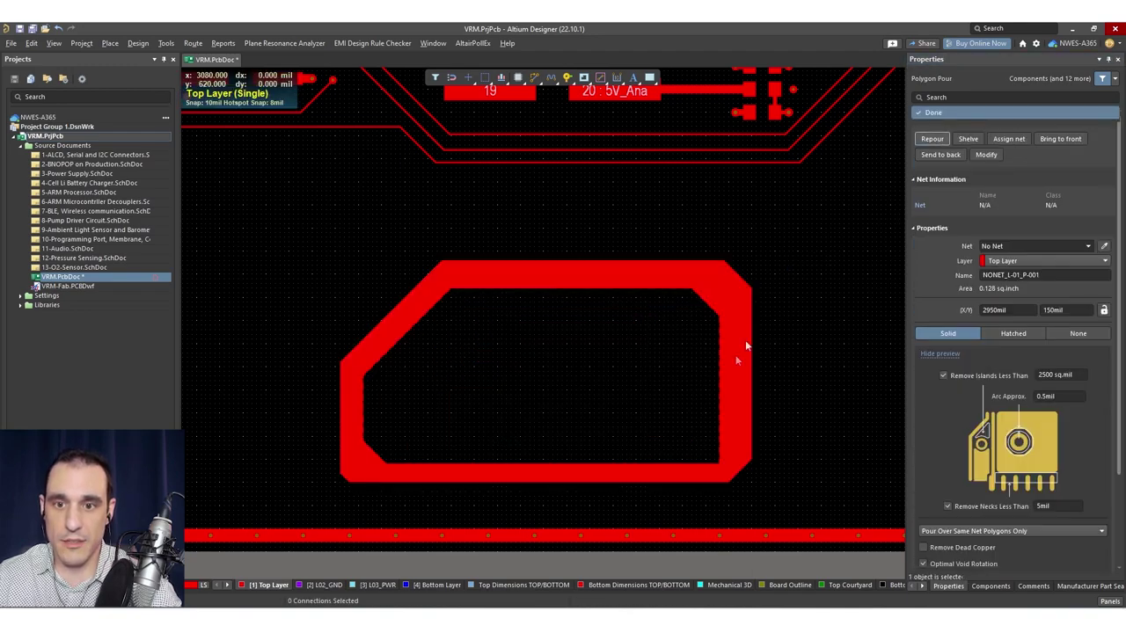
{"action": "left_click", "coordinate": [592, 355]}
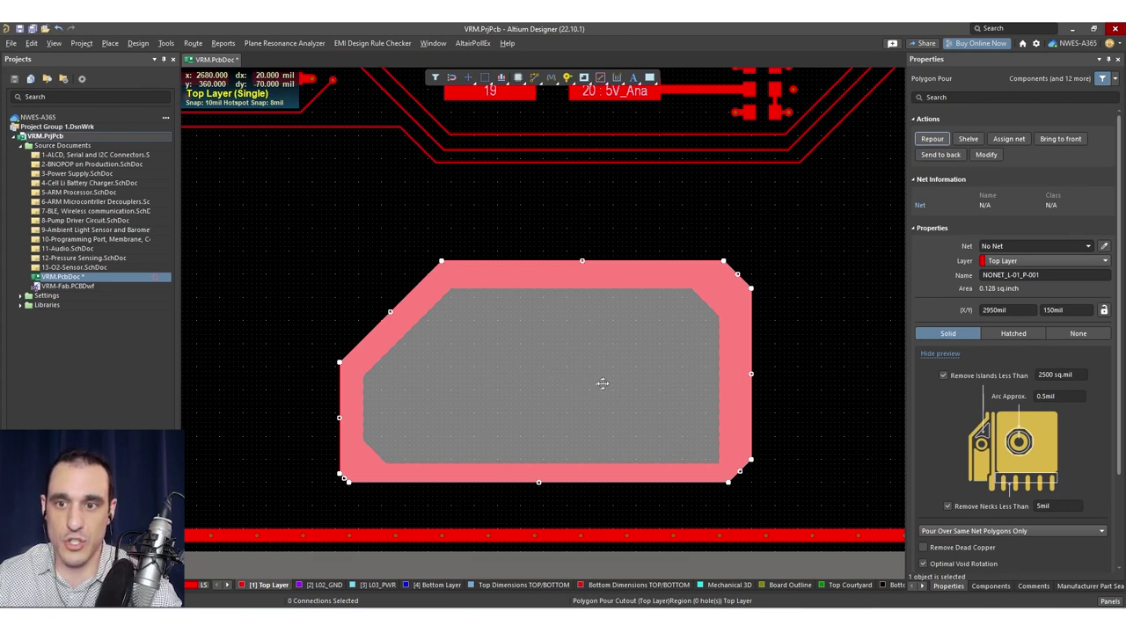
{"action": "left_click", "coordinate": [842, 368]}
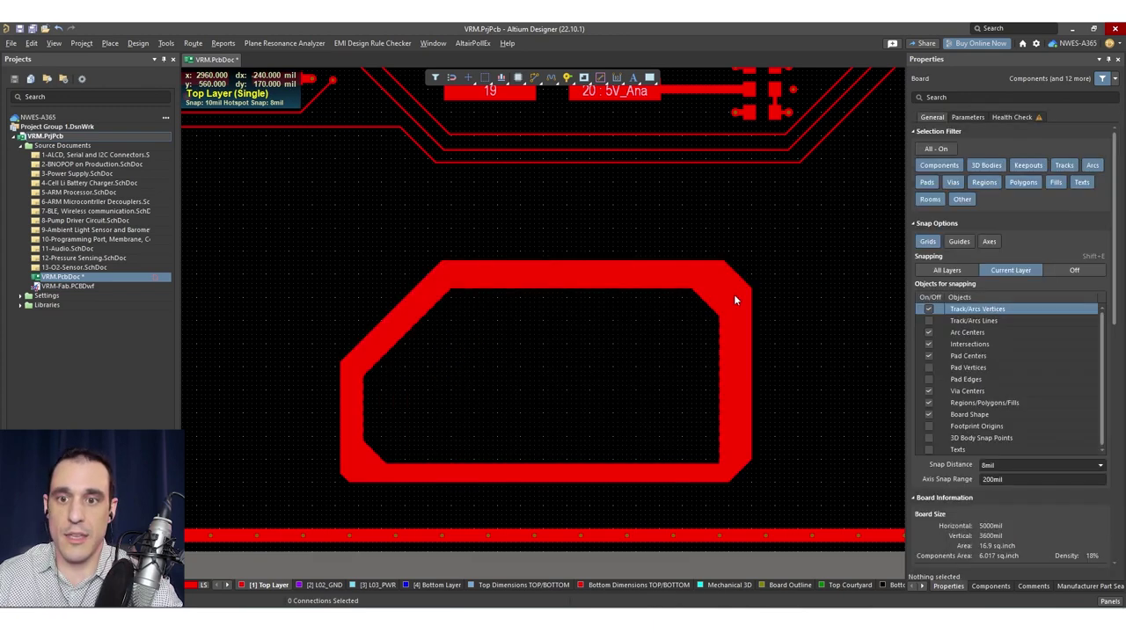
{"action": "left_click", "coordinate": [712, 281]}
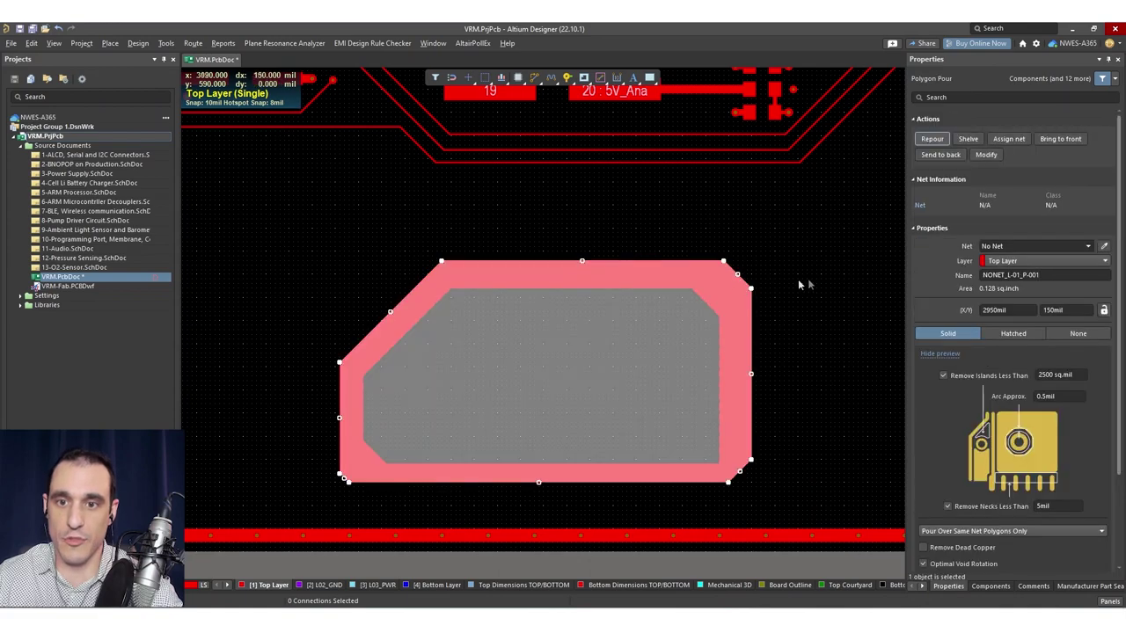
{"action": "left_click", "coordinate": [836, 283]}
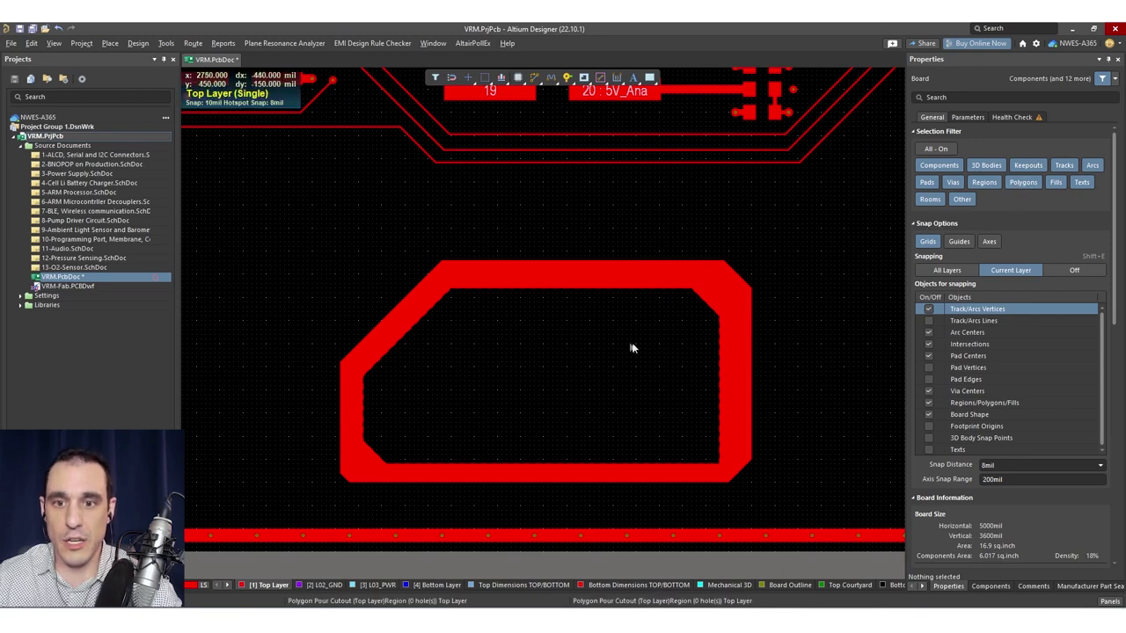
{"action": "left_click", "coordinate": [607, 356]}
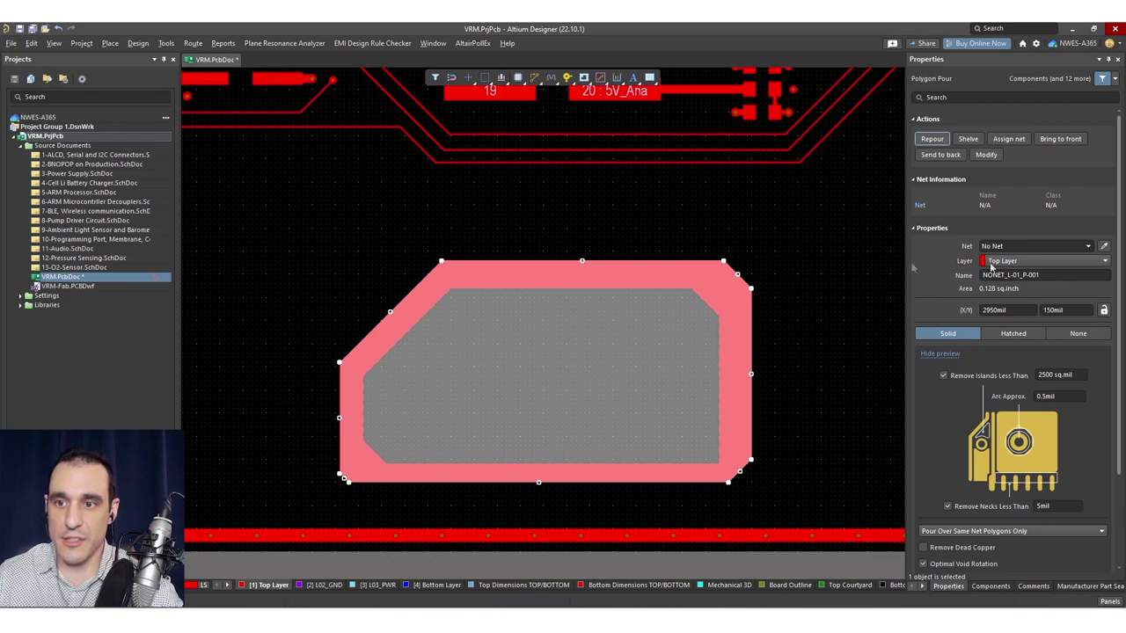
{"action": "left_click", "coordinate": [609, 357]}
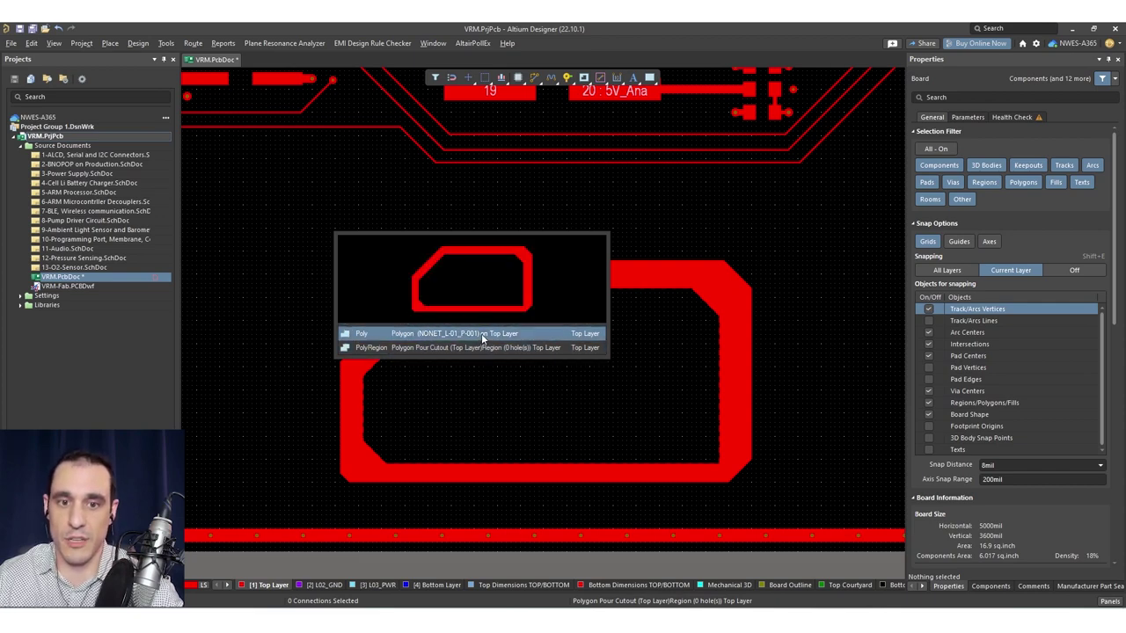
- Pick the cutout region and drag it over the pour's right edge
{"action": "left_click", "coordinate": [484, 347]}
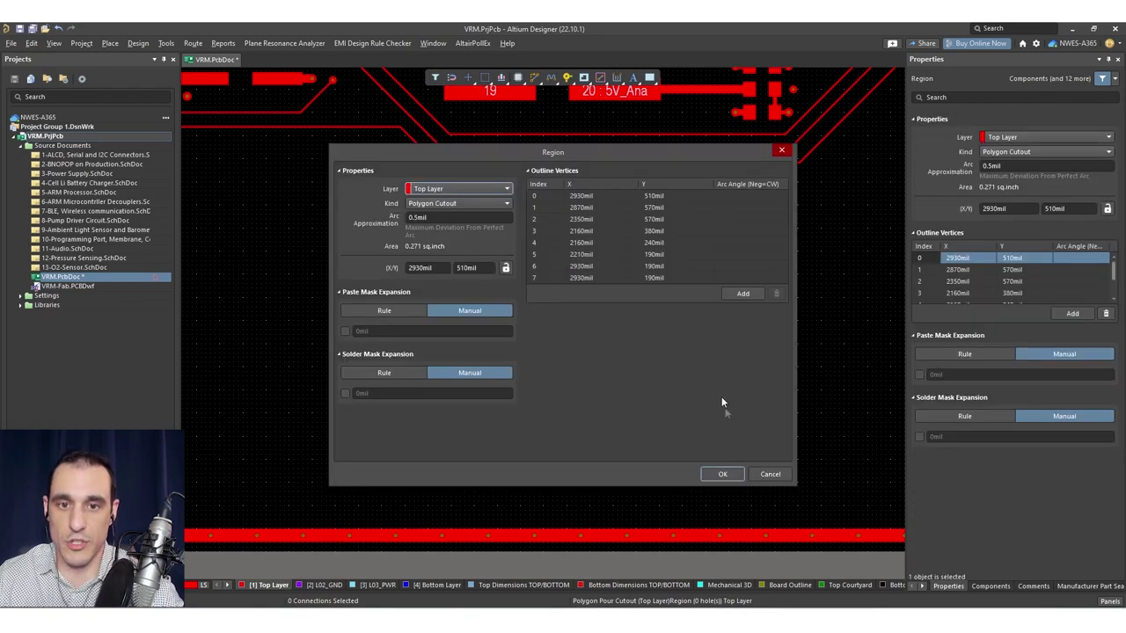
{"action": "left_click", "coordinate": [770, 475]}
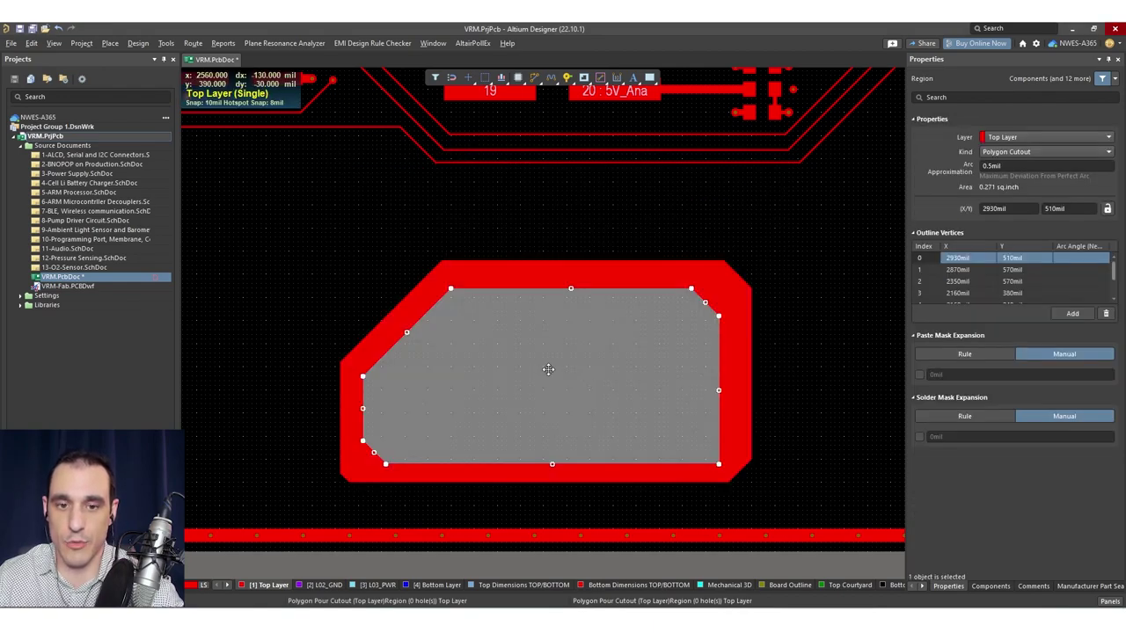
{"action": "mouse_move", "coordinate": [718, 390]}
{"action": "left_mouse_down"}
{"action": "mouse_move", "coordinate": [671, 393]}
{"action": "mouse_move", "coordinate": [736, 384]}
{"action": "mouse_move", "coordinate": [727, 389]}
{"action": "left_mouse_up"}
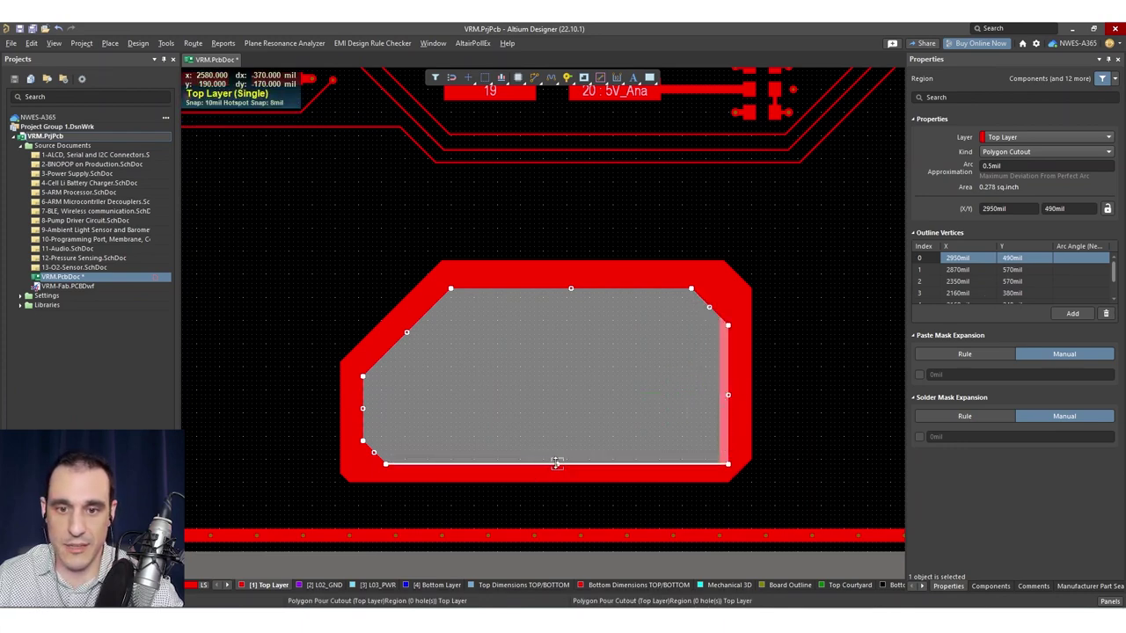
{"action": "left_click_drag", "start_coordinate": [558, 343], "coordinate": [584, 255]}
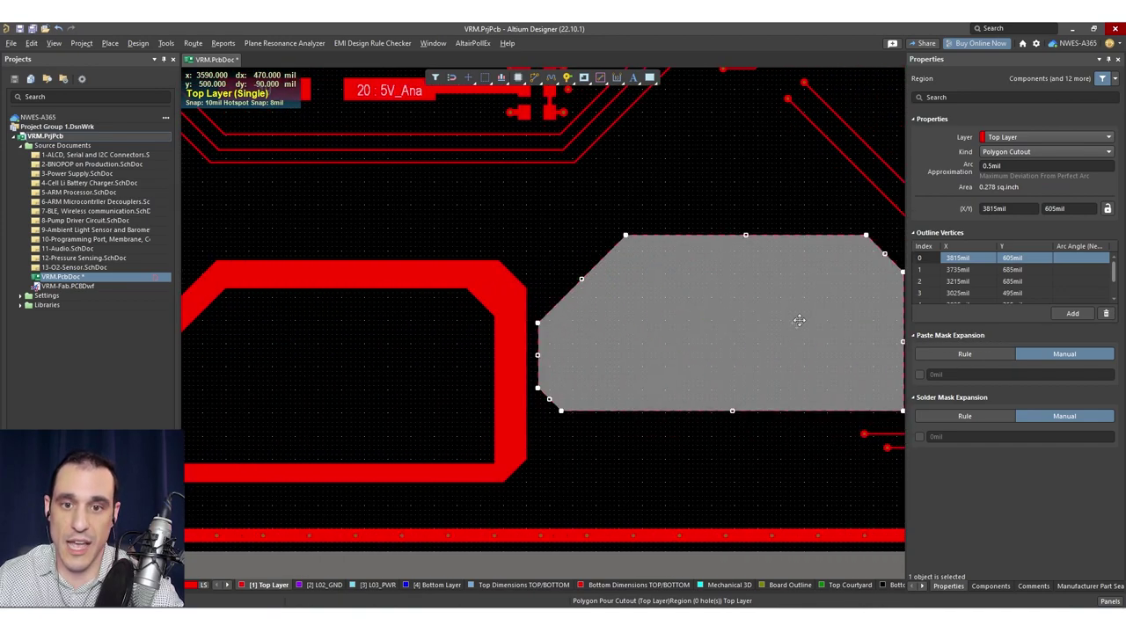
{"action": "left_click_drag", "start_coordinate": [810, 314], "coordinate": [626, 301]}
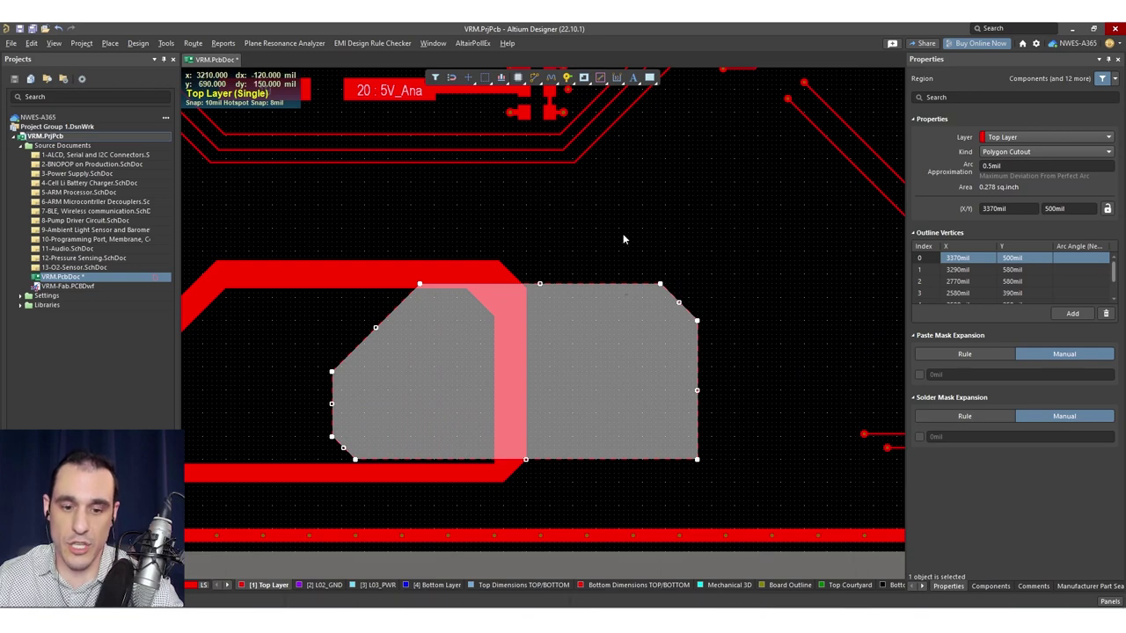
- Repour the copper around the shifted cutout, giving 0.259 sq.inch, and reselect the cutout
{"action": "left_click", "coordinate": [483, 274]}
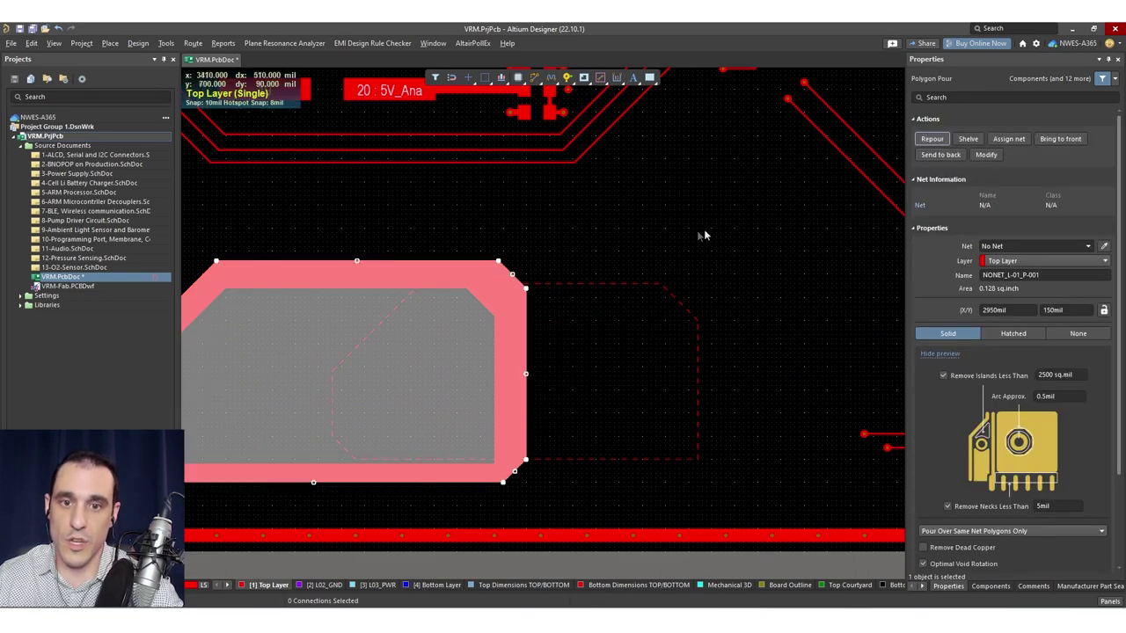
{"action": "left_click", "coordinate": [931, 138]}
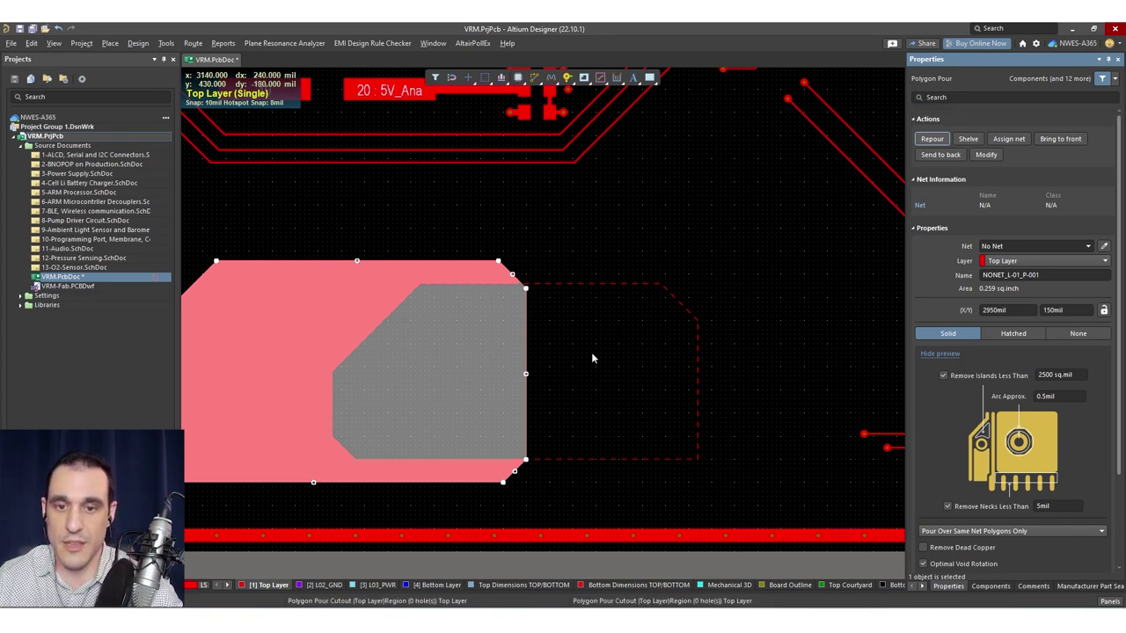
{"action": "left_click", "coordinate": [627, 349]}
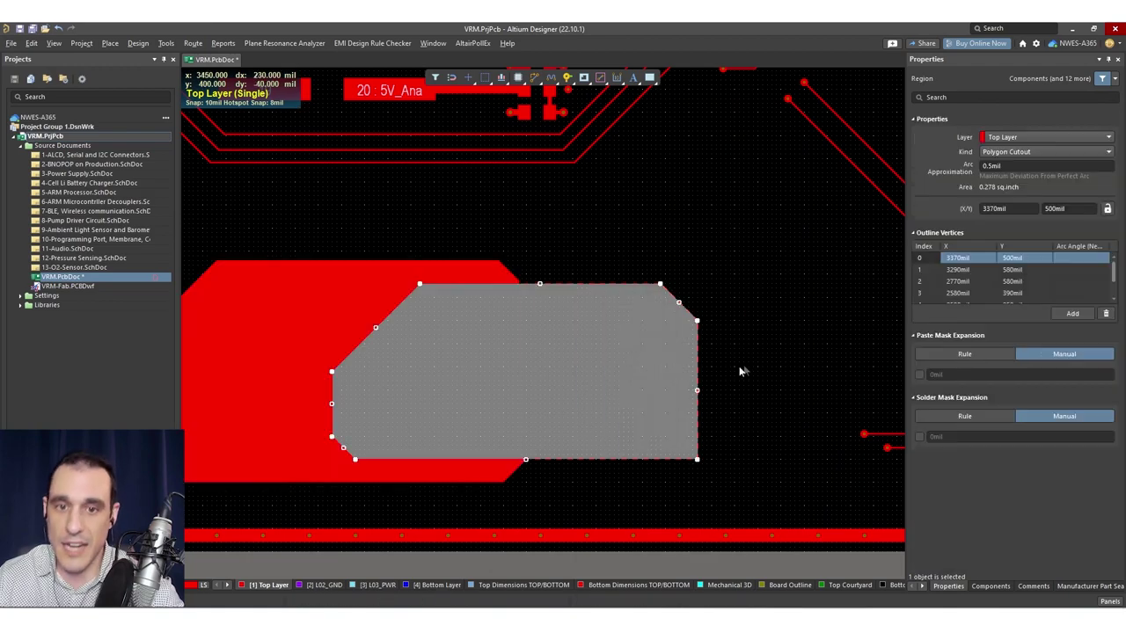
{"action": "left_click", "coordinate": [774, 359]}
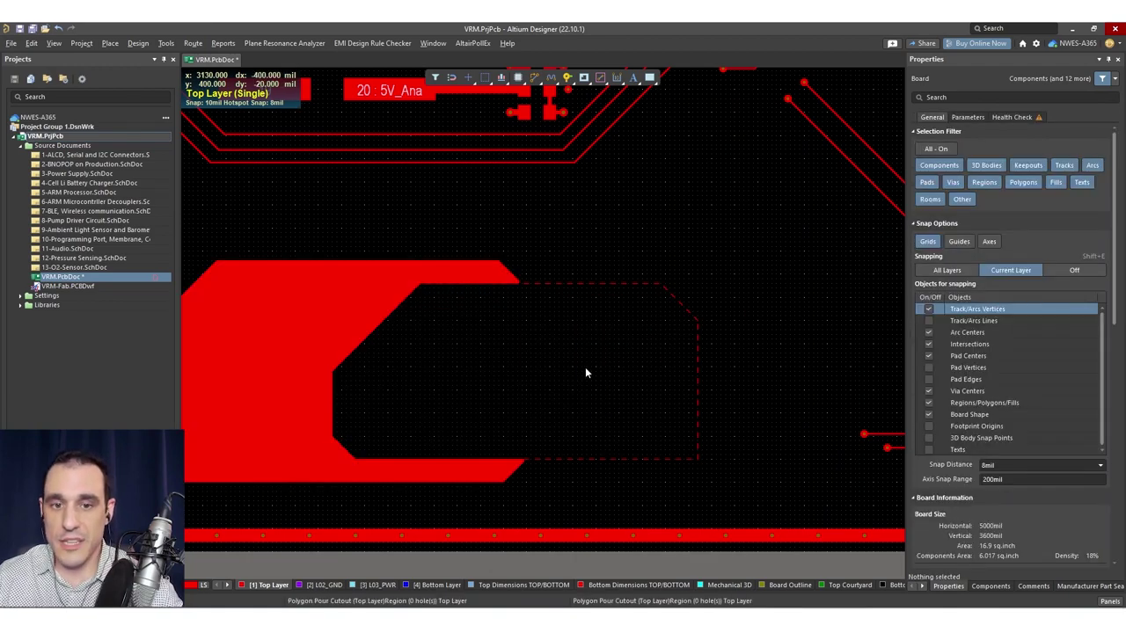
{"action": "left_click", "coordinate": [485, 382]}
- Delete the cutout region and repour the polygon as one solid chamfered copper shape
{"action": "scroll", "coordinate": [485, 381], "scroll_direction": "down", "scroll_amount": 3, "text": "ctrl"}
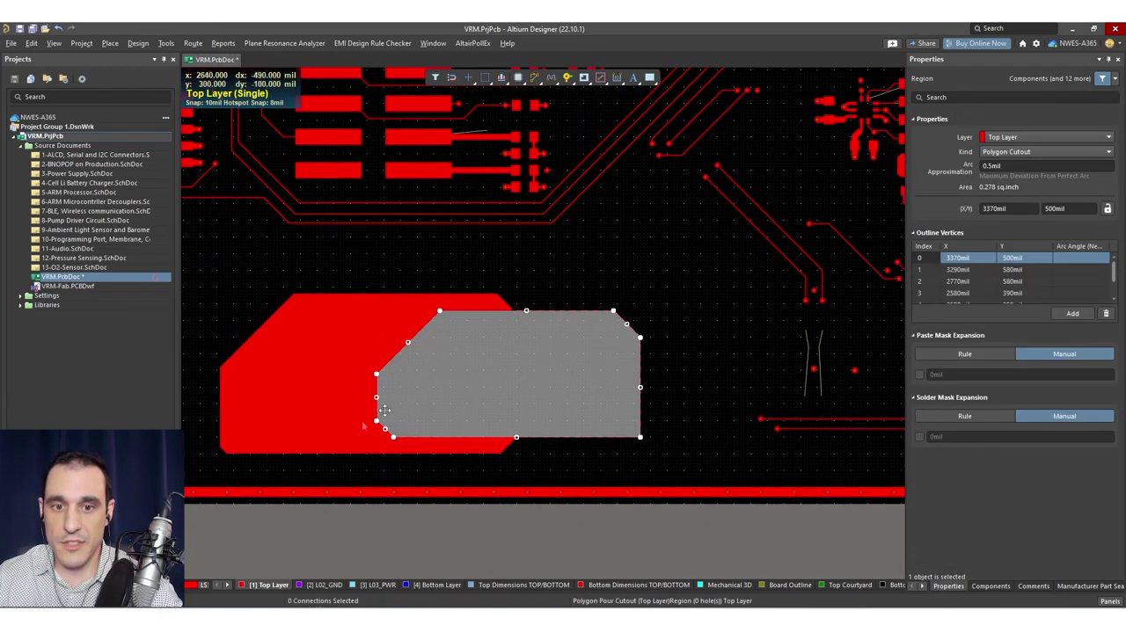
{"action": "right_click_drag", "start_coordinate": [362, 421], "coordinate": [507, 398]}
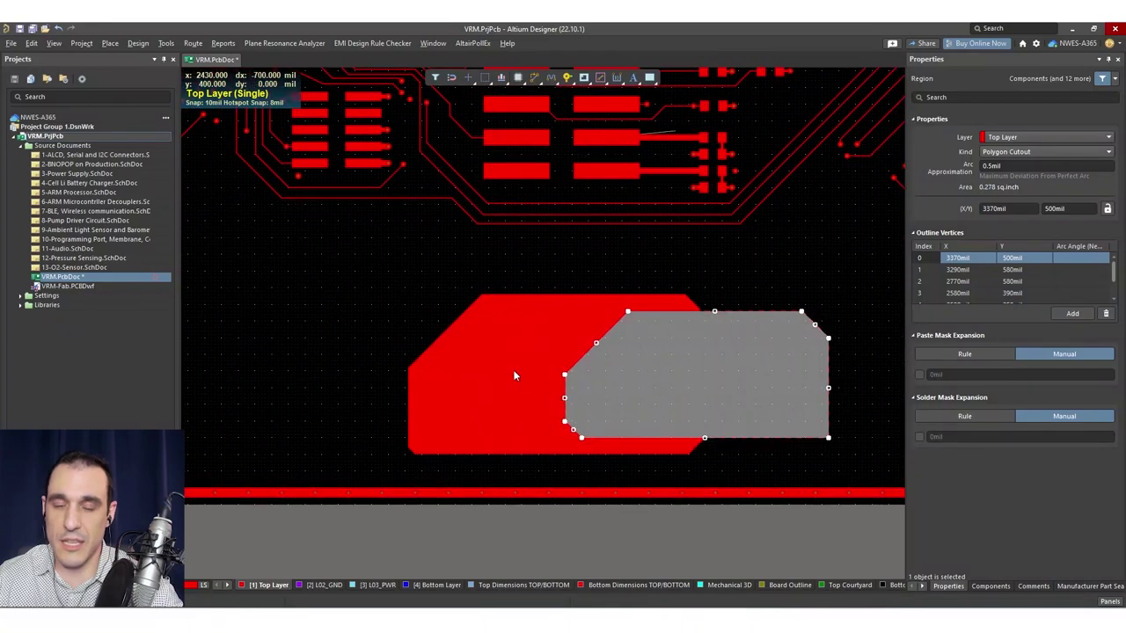
{"action": "scroll", "coordinate": [505, 370], "scroll_direction": "up", "scroll_amount": 1, "text": "ctrl"}
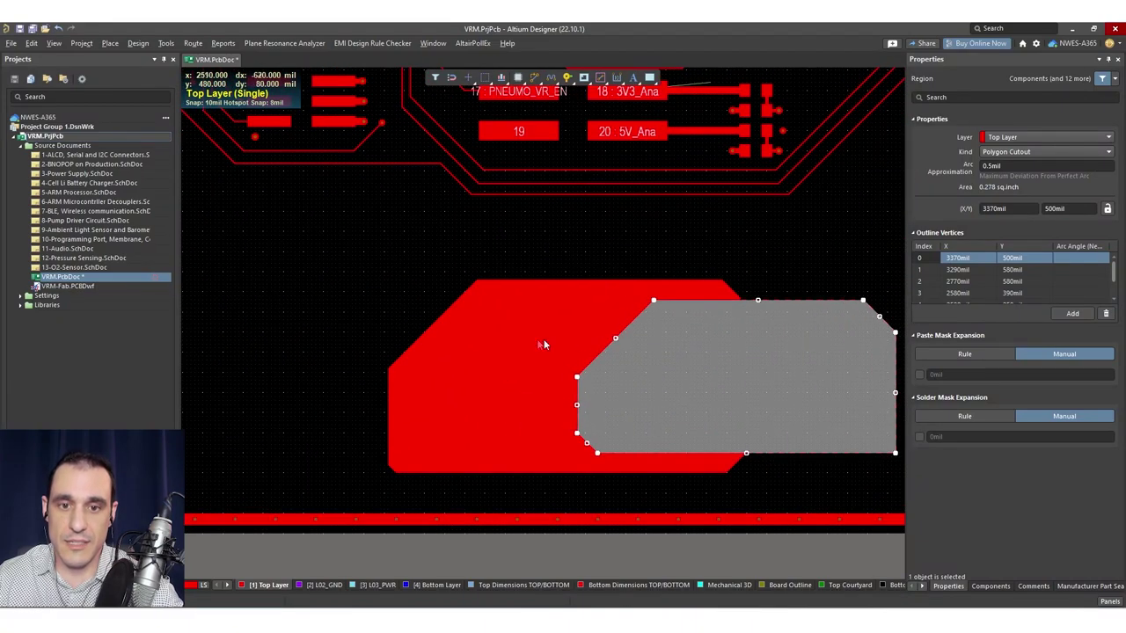
{"action": "left_click", "coordinate": [533, 342]}
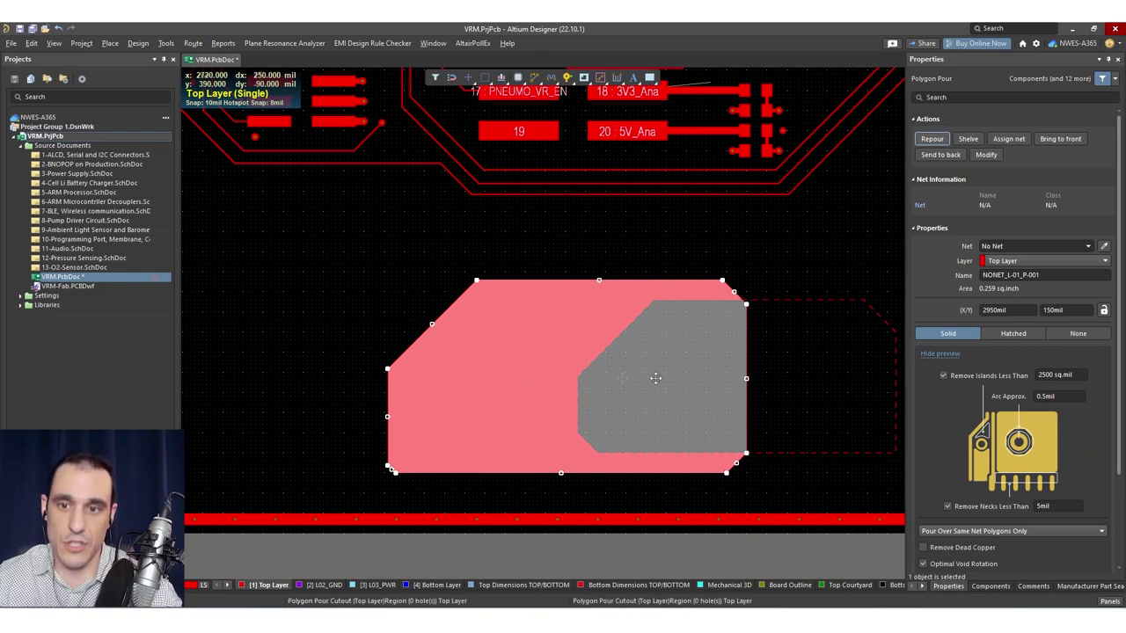
{"action": "left_click", "coordinate": [827, 385]}
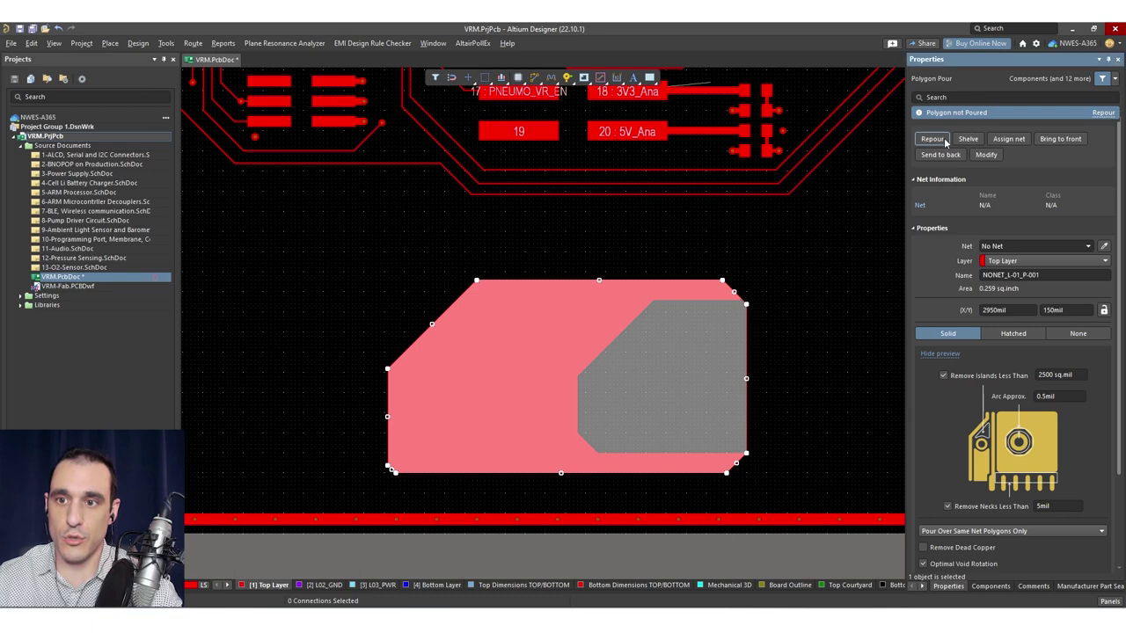
{"action": "left_click", "coordinate": [946, 141]}
{"action": "left_click", "coordinate": [344, 265]}
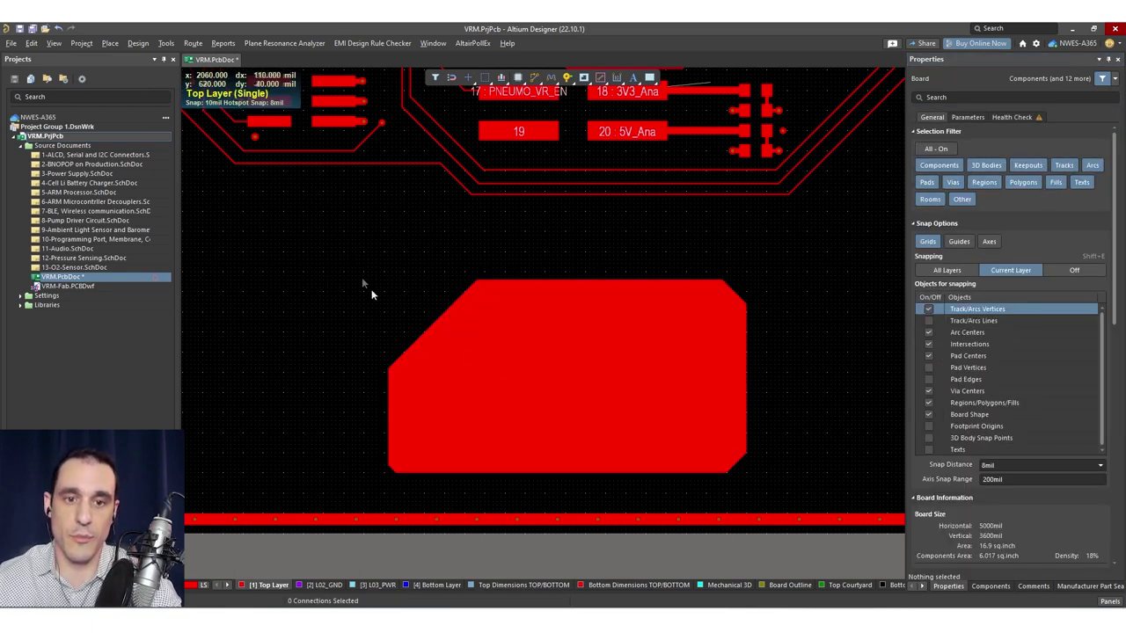
- Draw a second chamfered Top Layer polygon and drag it inside the existing copper pour
{"action": "left_click", "coordinate": [582, 79]}
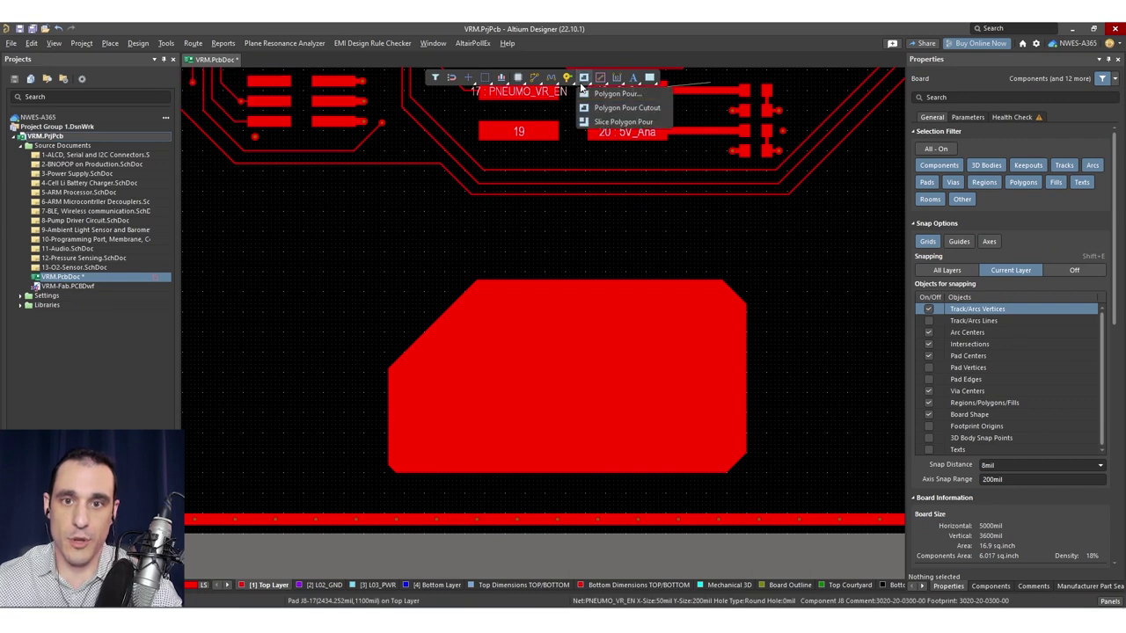
{"action": "left_click", "coordinate": [616, 93]}
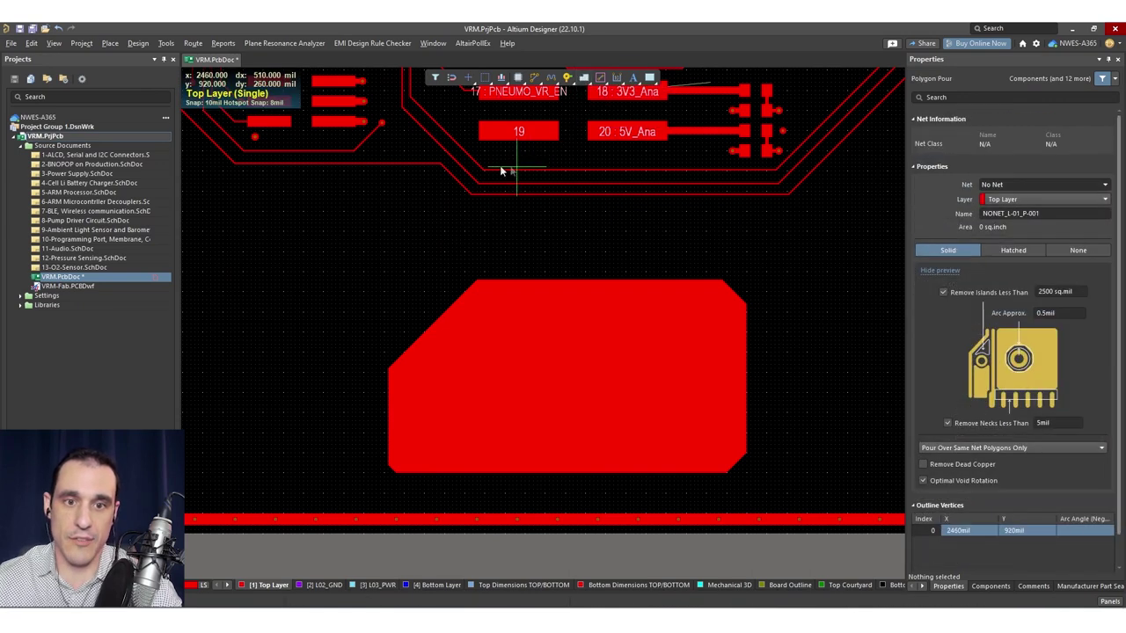
{"action": "left_click", "coordinate": [426, 266]}
{"action": "left_click", "coordinate": [276, 352]}
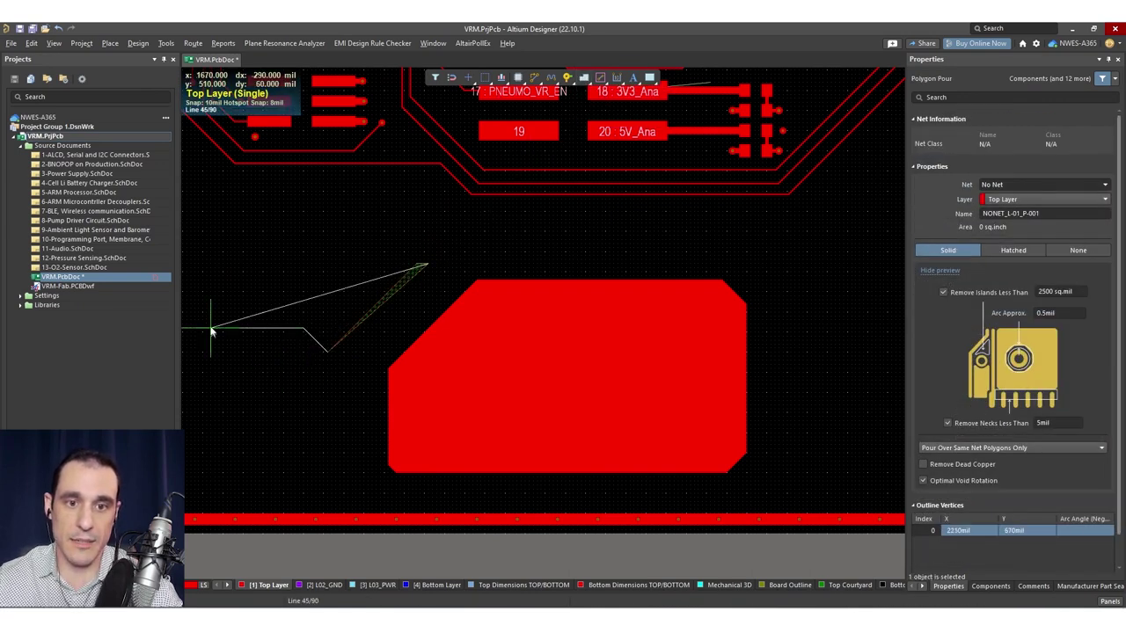
{"action": "left_click", "coordinate": [203, 352]}
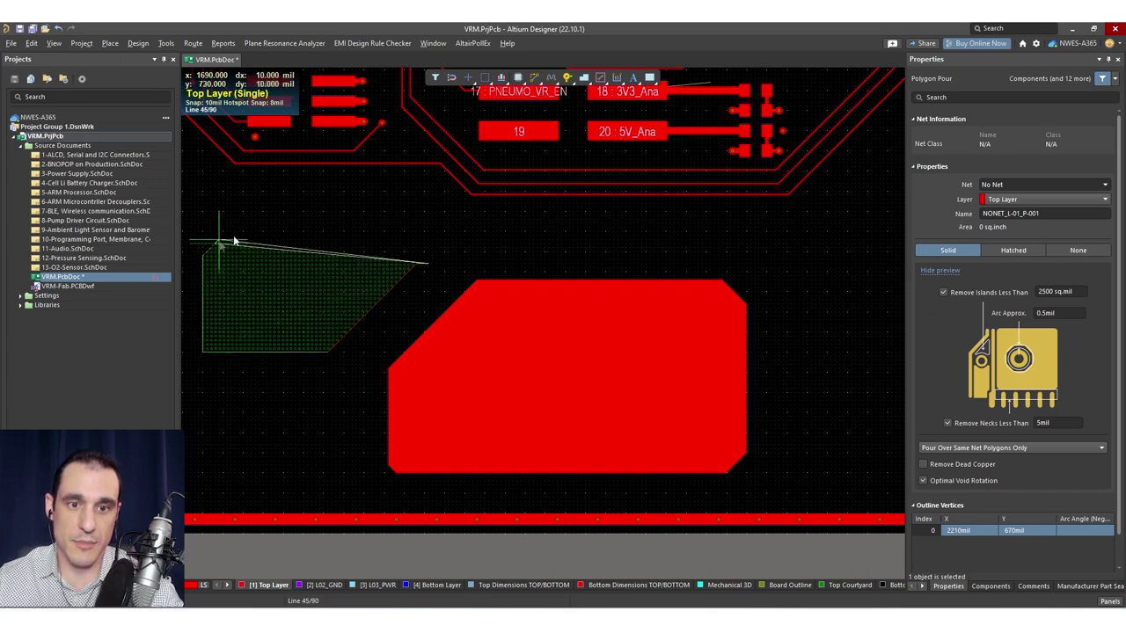
{"action": "left_click", "coordinate": [246, 212]}
{"action": "key", "text": "space"}
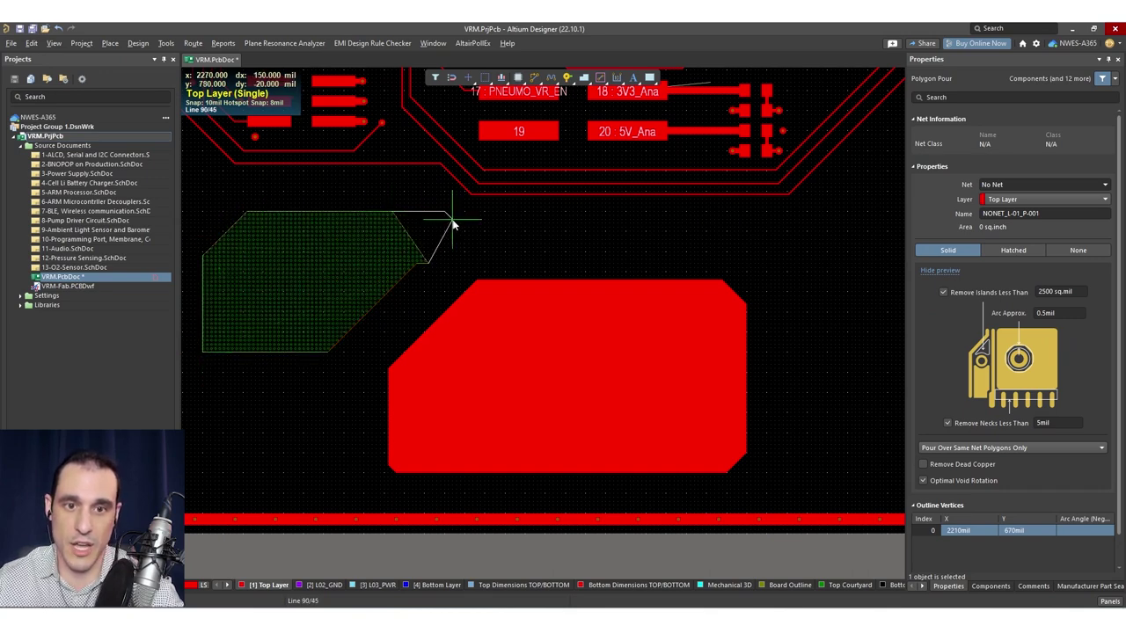
{"action": "key", "text": "space"}
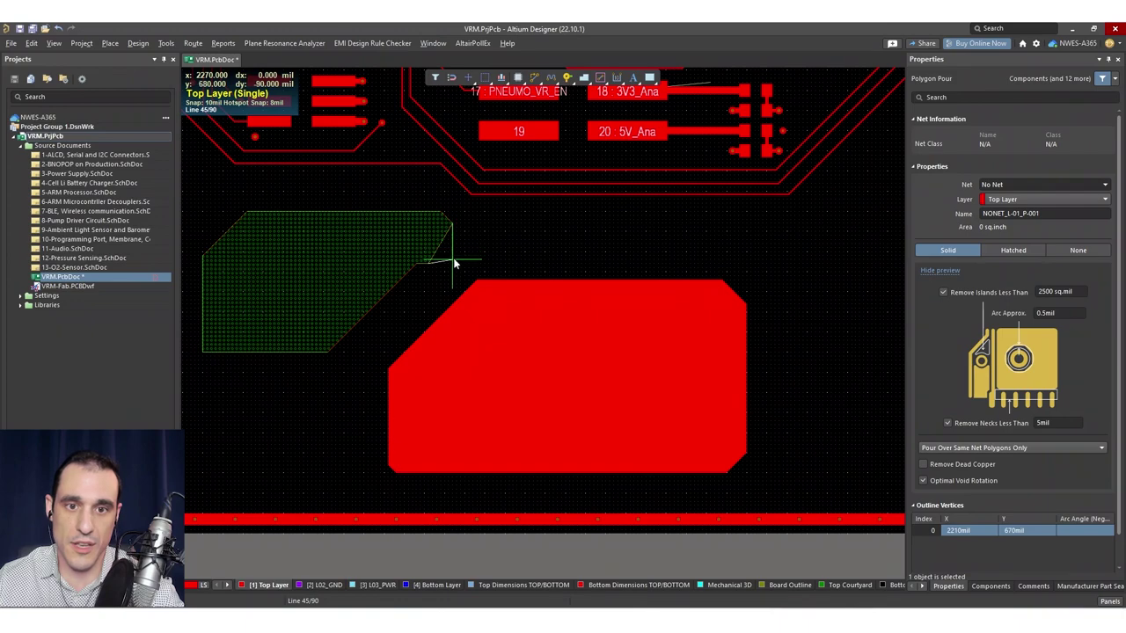
{"action": "left_click", "coordinate": [454, 262]}
{"action": "right_click", "coordinate": [454, 261]}
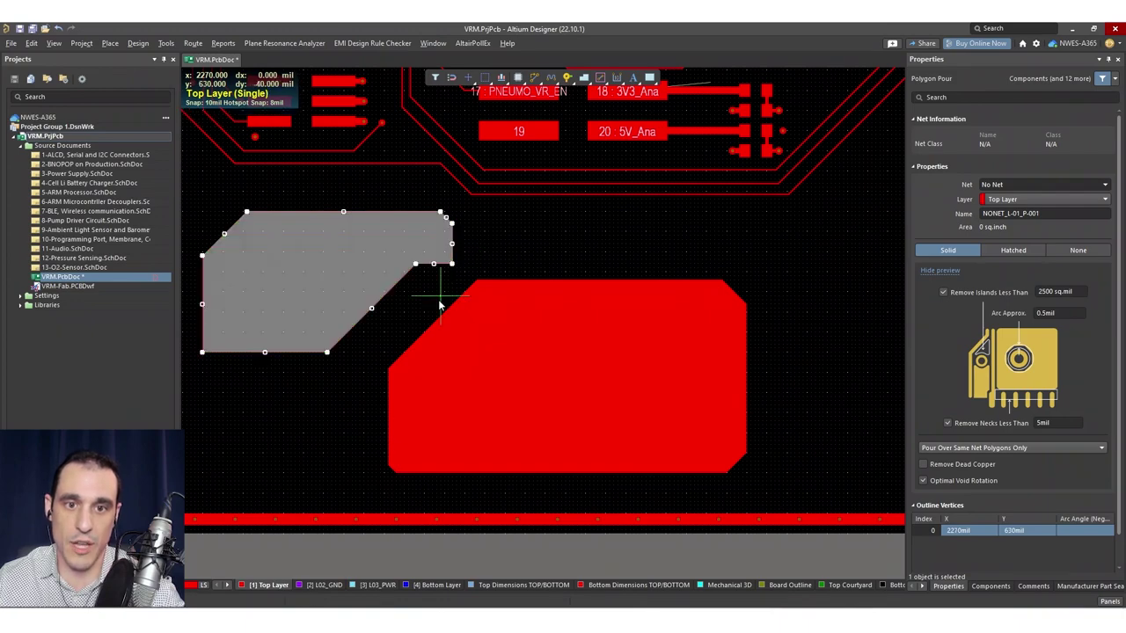
{"action": "left_click_drag", "start_coordinate": [290, 262], "coordinate": [523, 308]}
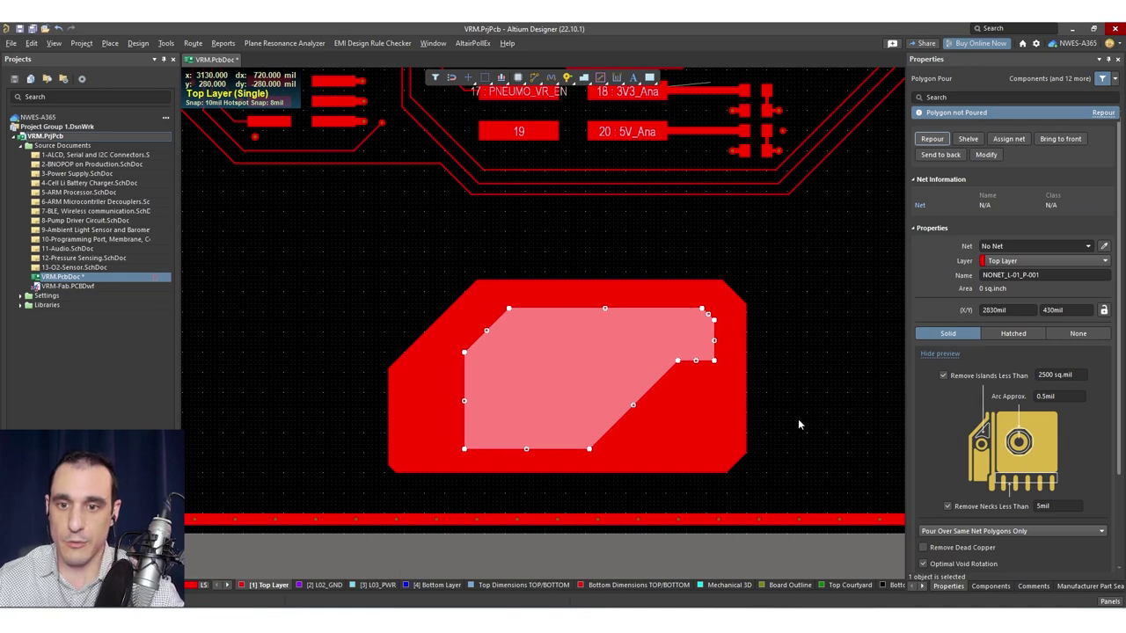
- Undo the last change to the second polygon's placement
{"action": "key", "text": "ctrl+z"}
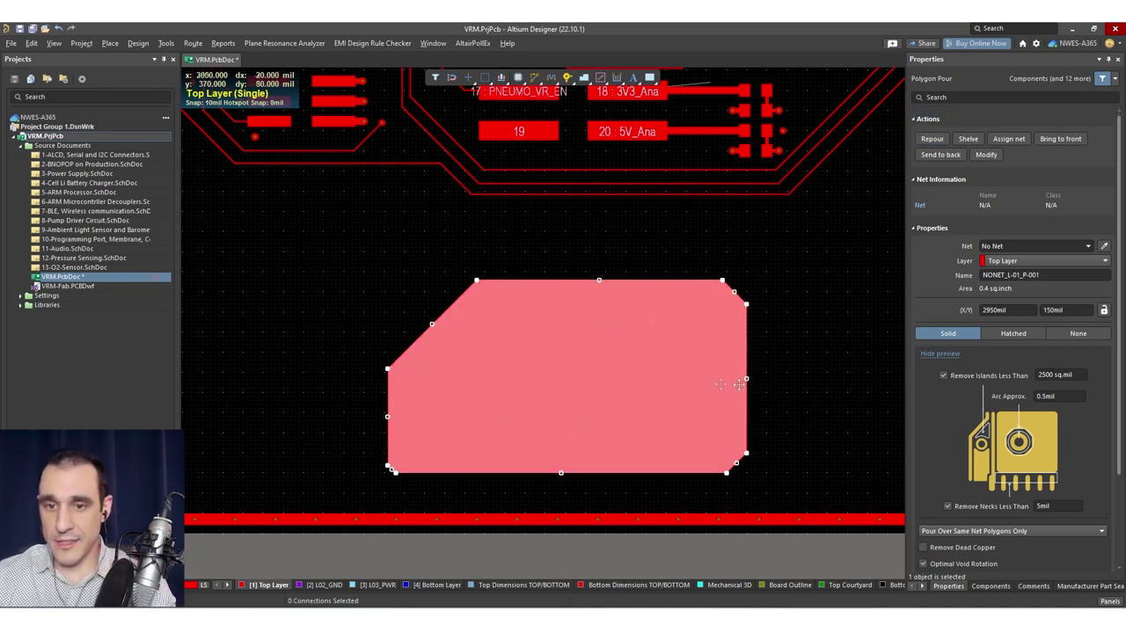
{"action": "key", "text": "ctrl+y"}
{"action": "key", "text": "ctrl+z"}
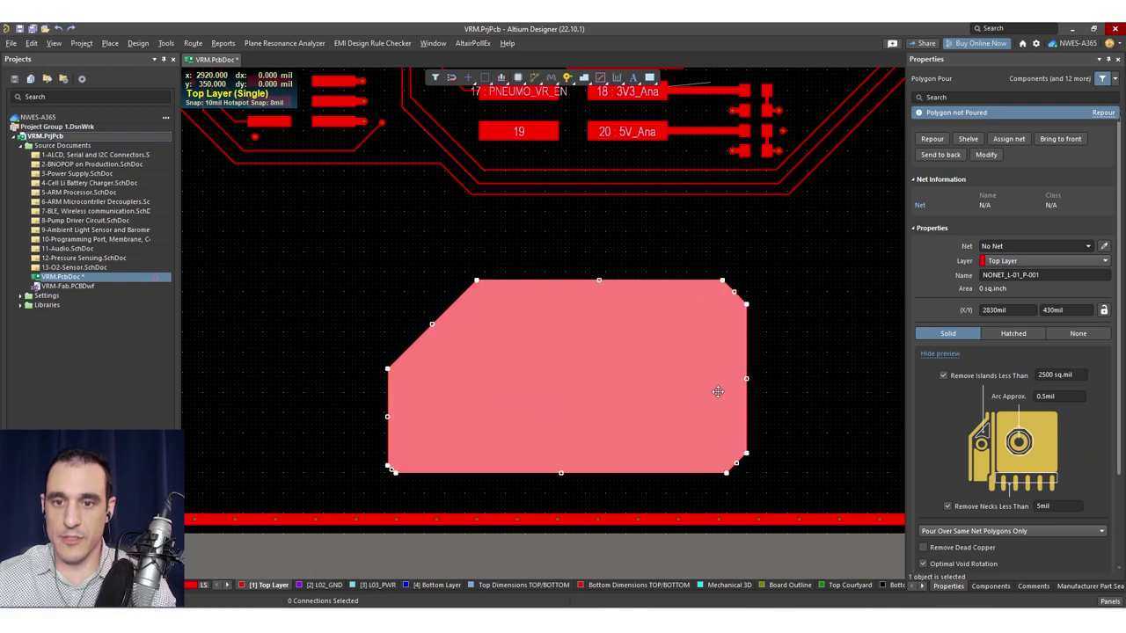
- Subtract the inner polygon from the pour with Polygon Actions » Subtract Polygons From Selected
{"action": "right_click", "coordinate": [719, 296]}
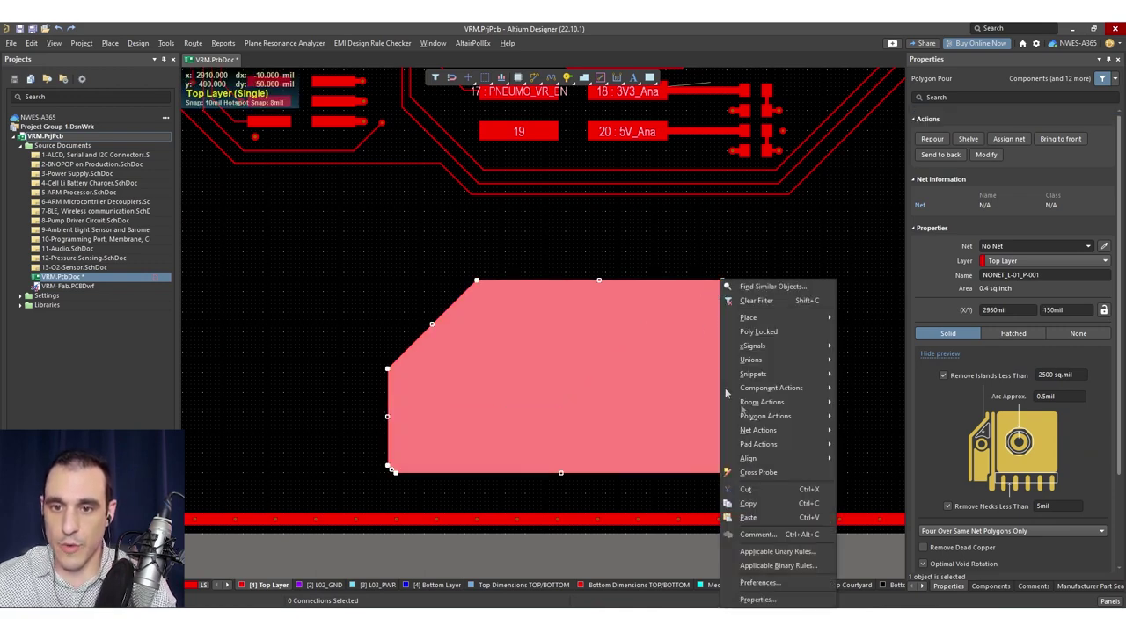
{"action": "mouse_move", "coordinate": [781, 421]}
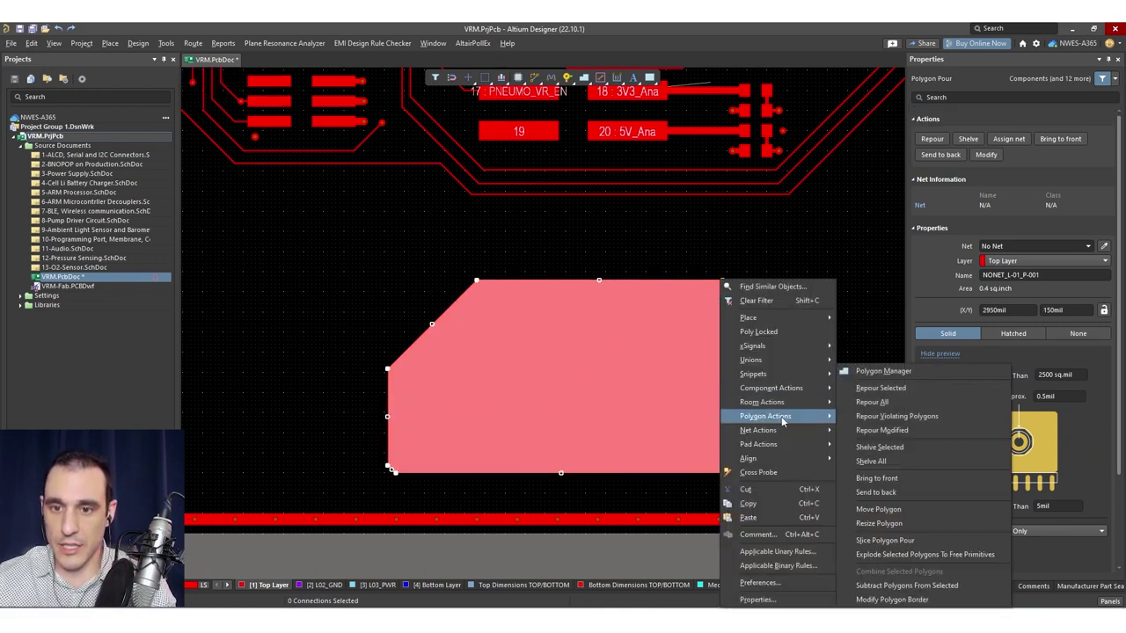
{"action": "left_click", "coordinate": [964, 589]}
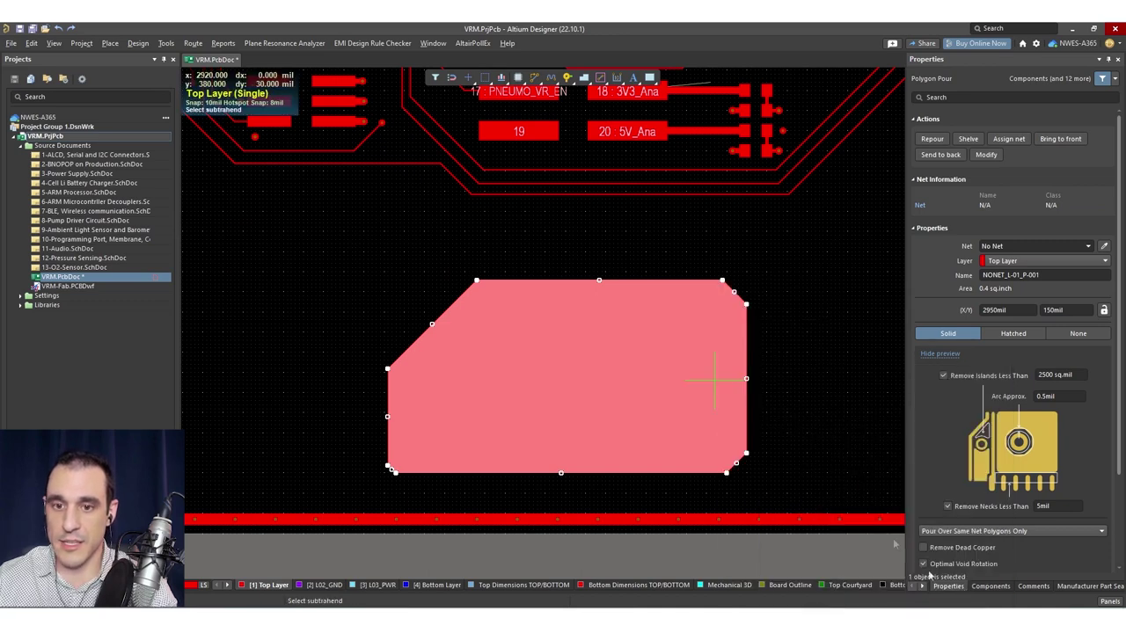
{"action": "left_click", "coordinate": [572, 365]}
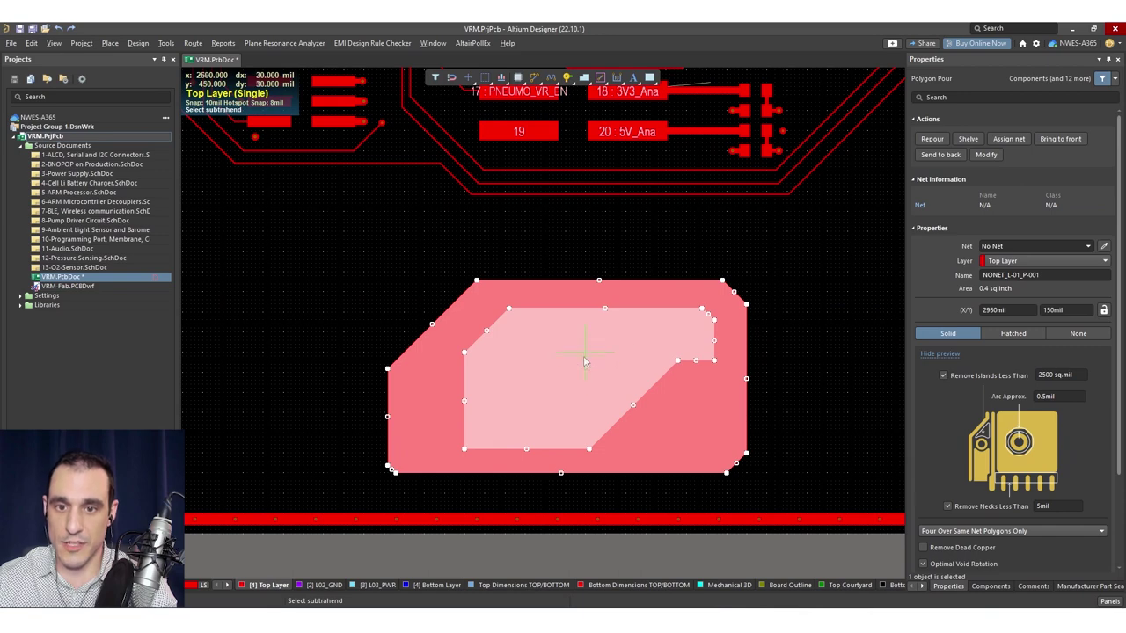
{"action": "right_click", "coordinate": [685, 421]}
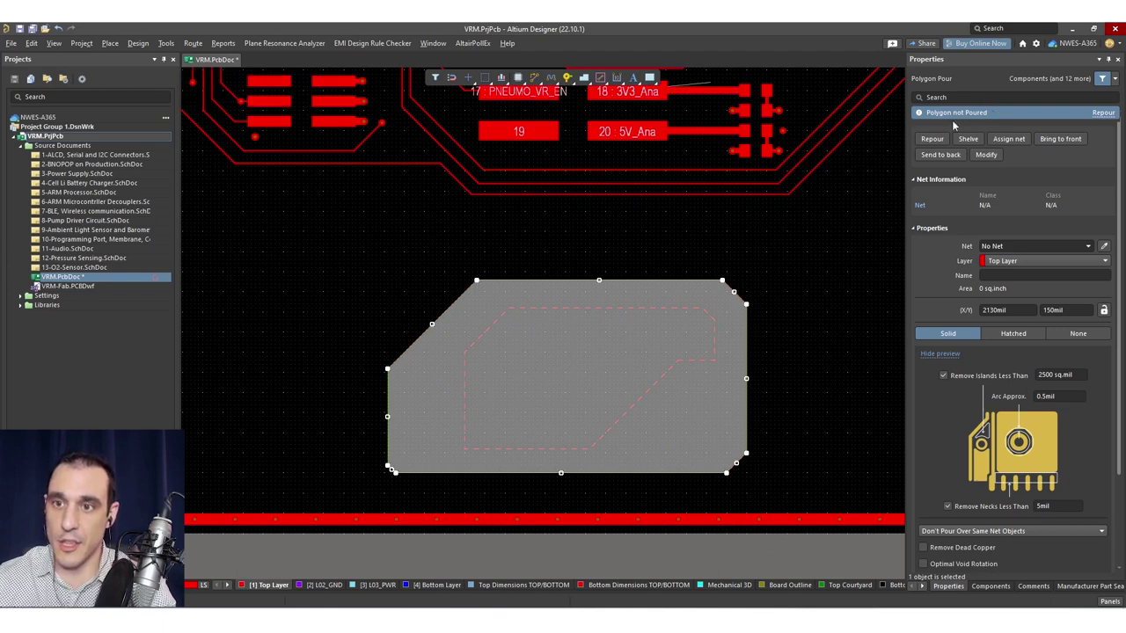
- Repour the polygon so copper surrounds a chamfered void where the inner polygon was
{"action": "left_click", "coordinate": [1101, 112]}
{"action": "left_click", "coordinate": [774, 296]}
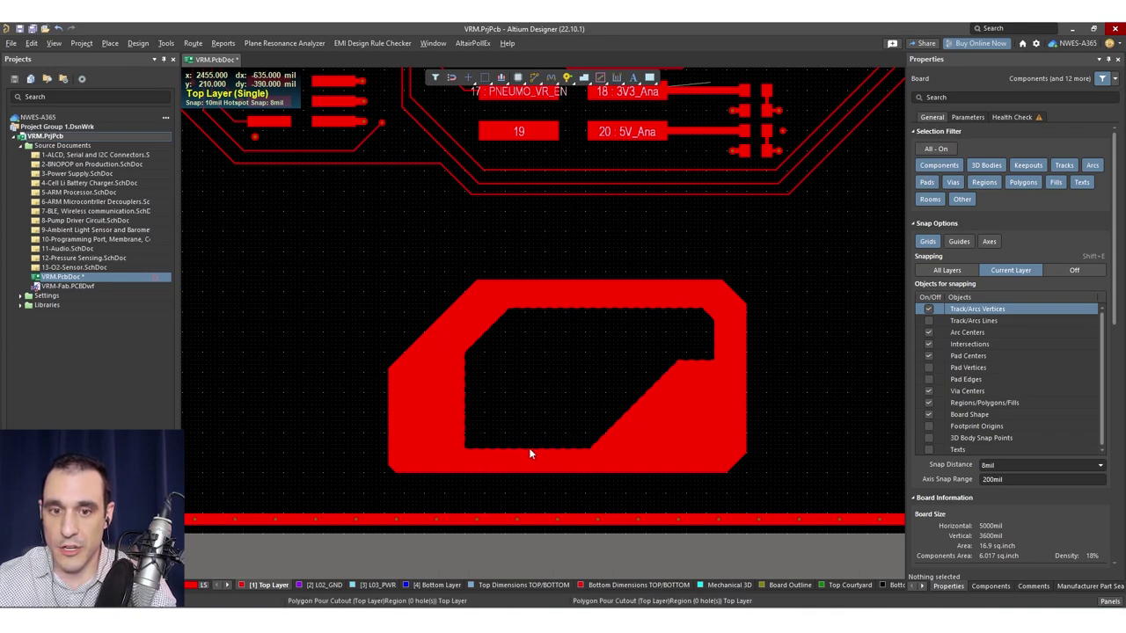
{"action": "scroll", "coordinate": [526, 455], "scroll_direction": "up", "scroll_amount": 3, "text": "ctrl"}
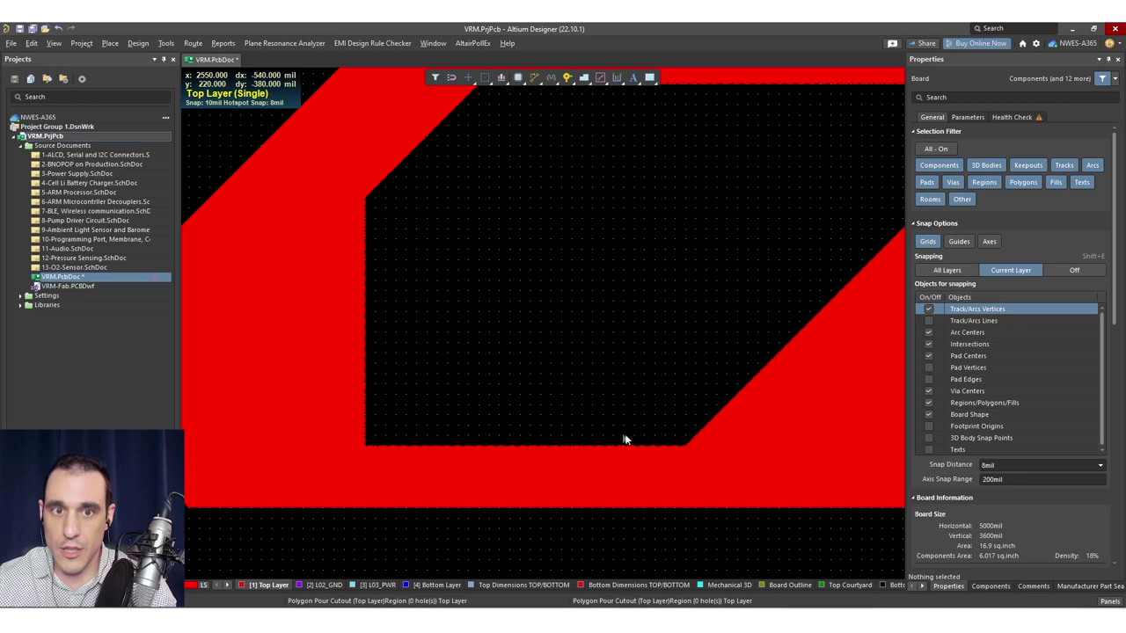
{"action": "scroll", "coordinate": [624, 438], "scroll_direction": "down", "scroll_amount": 3, "text": "ctrl"}
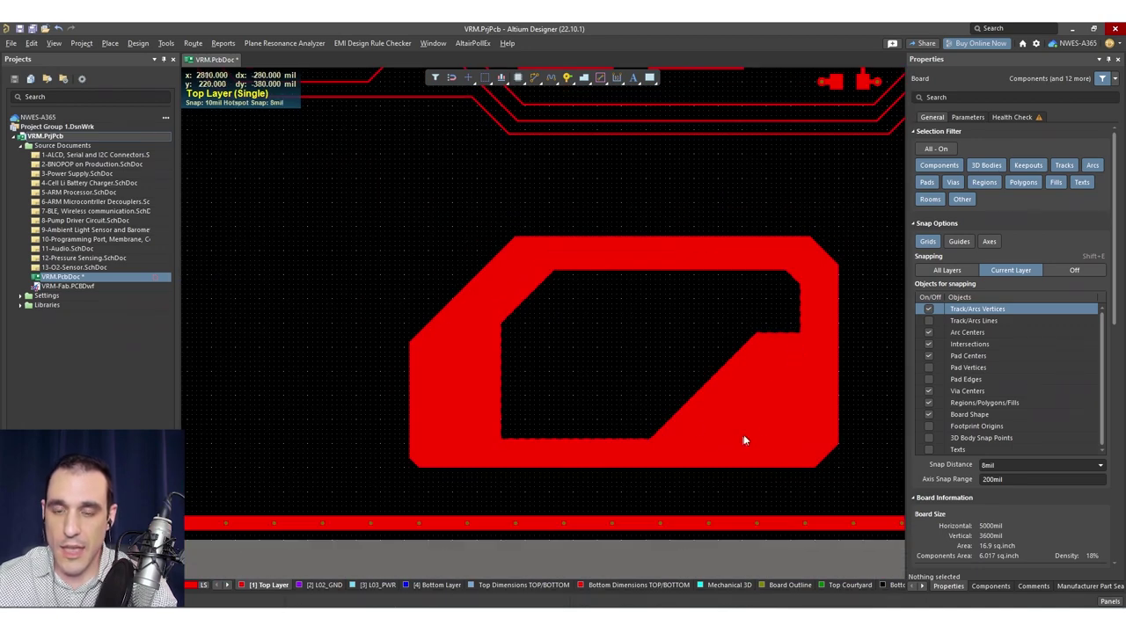
{"action": "left_click", "coordinate": [618, 372]}
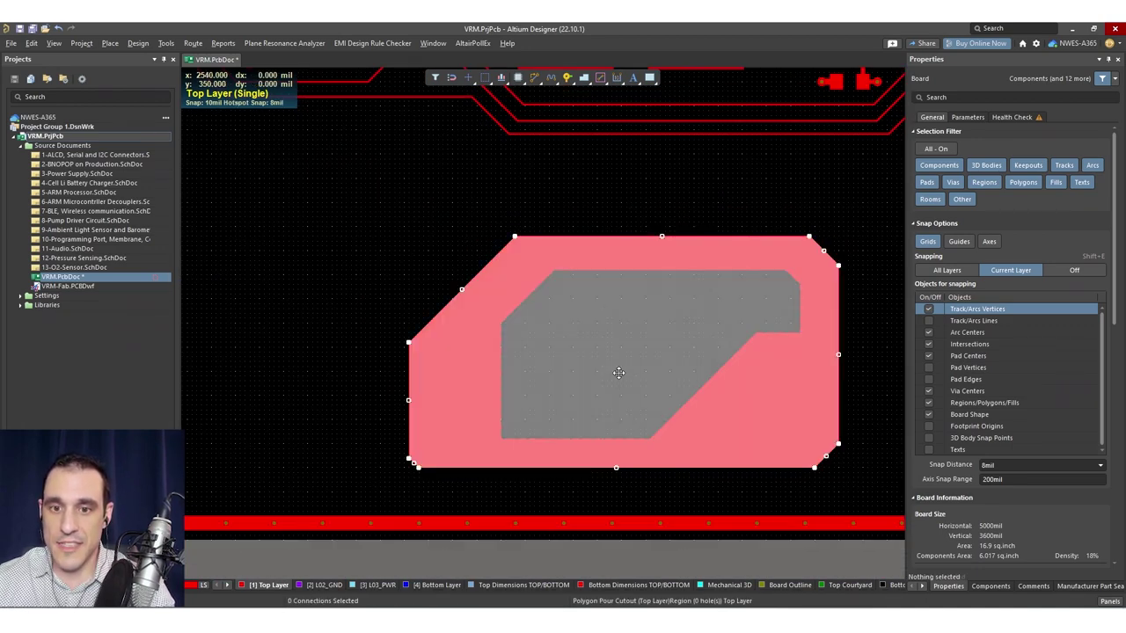
{"action": "left_click", "coordinate": [618, 372]}
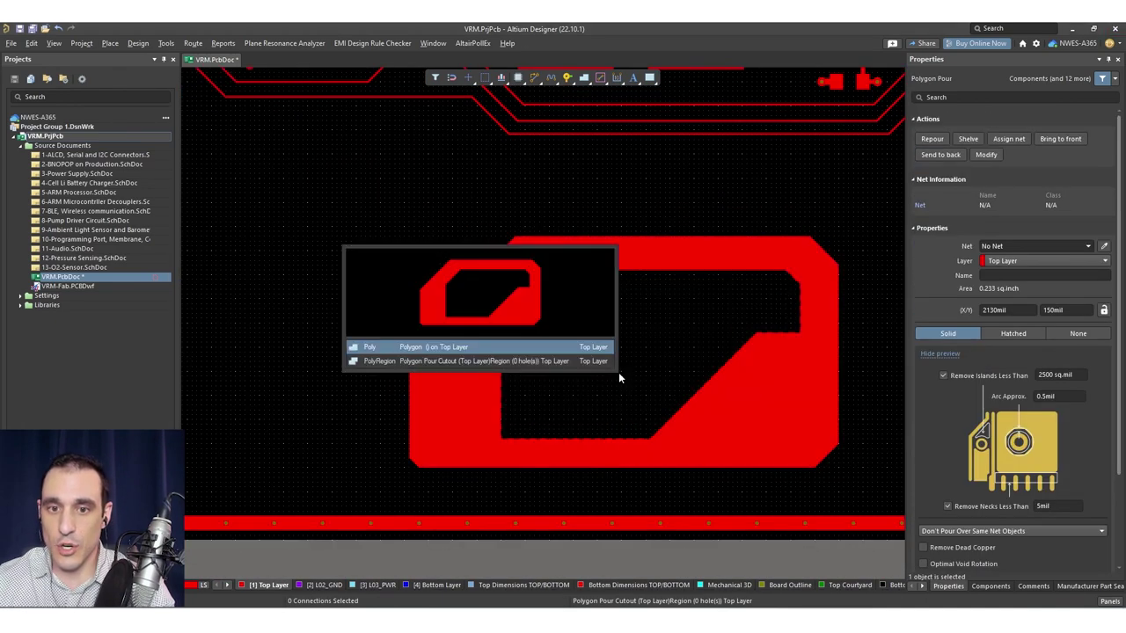
{"action": "left_click", "coordinate": [565, 367]}
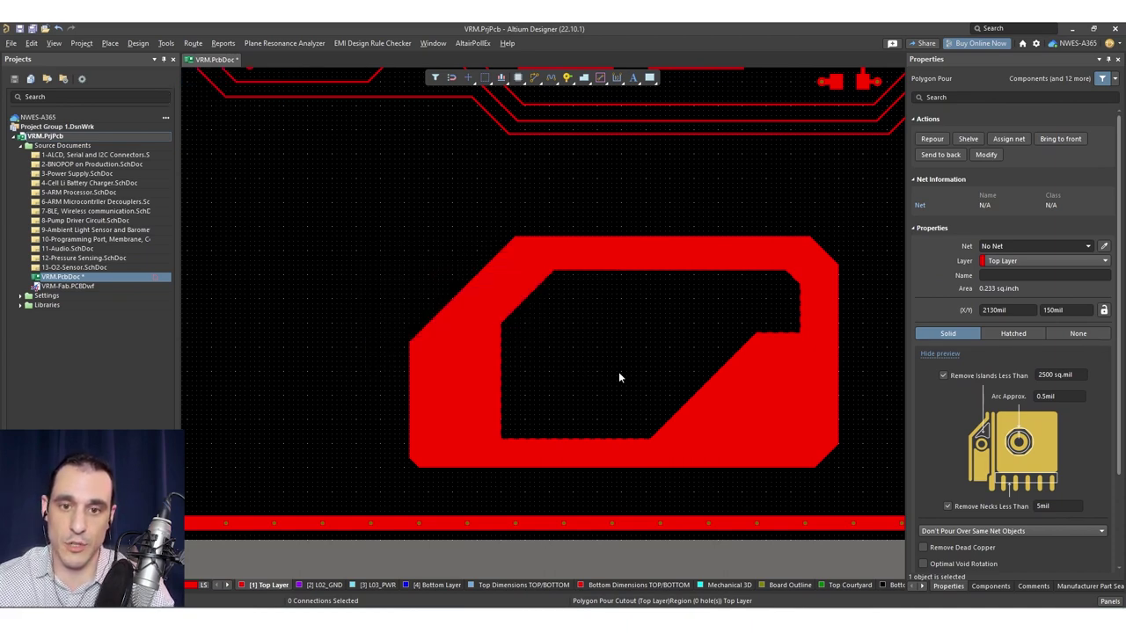
{"action": "double_click", "coordinate": [618, 371]}
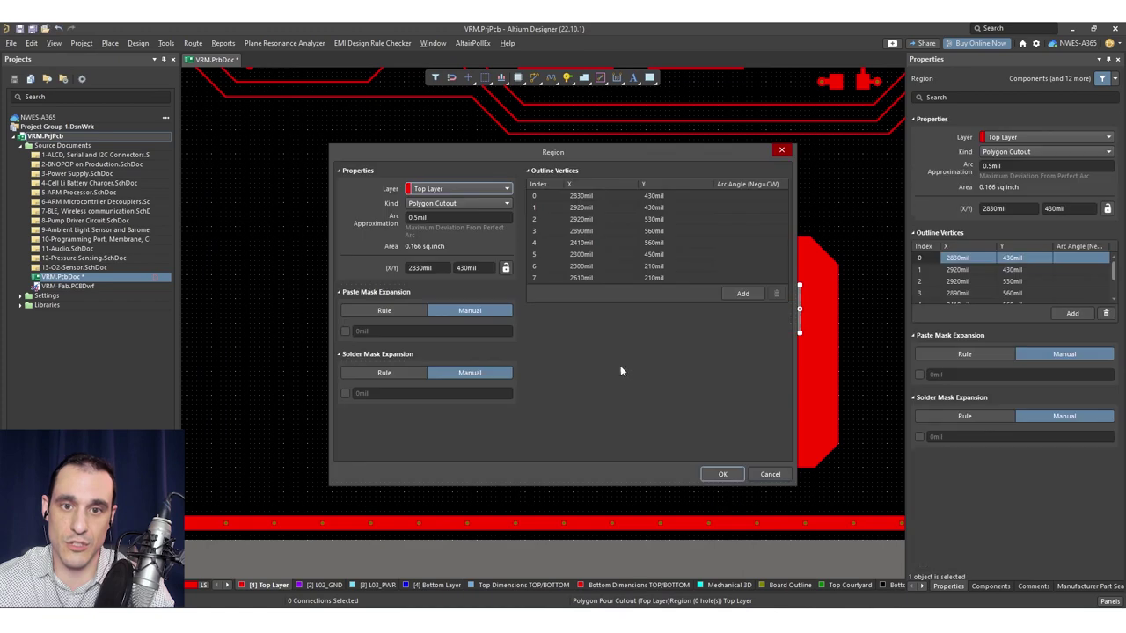
{"action": "left_click", "coordinate": [483, 202]}
{"action": "left_click", "coordinate": [483, 202]}
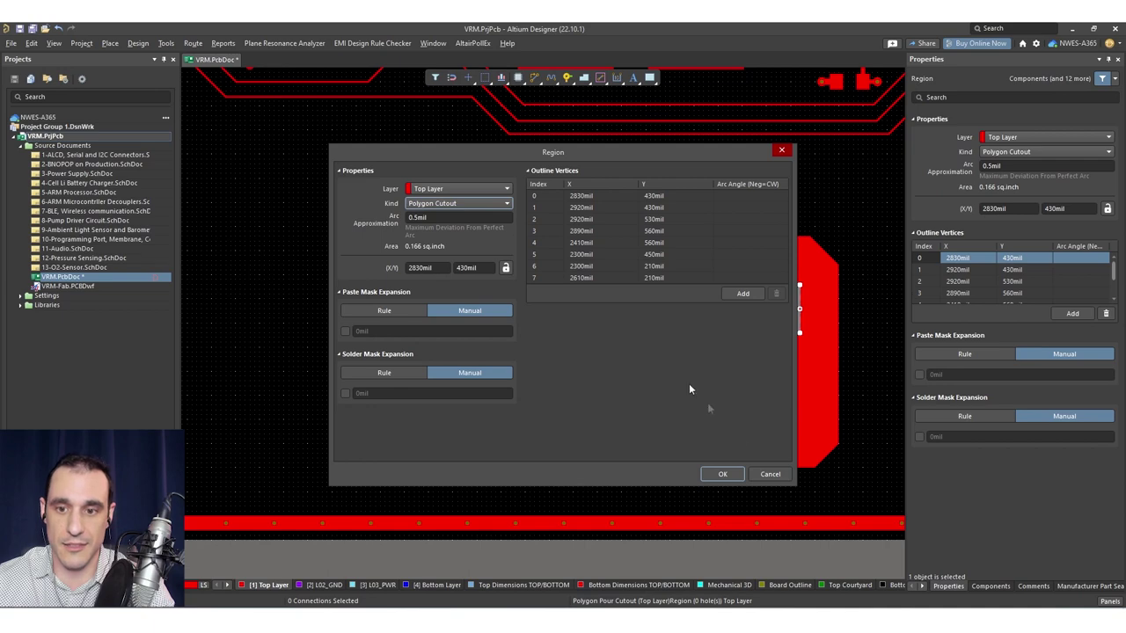
{"action": "left_click", "coordinate": [771, 475]}
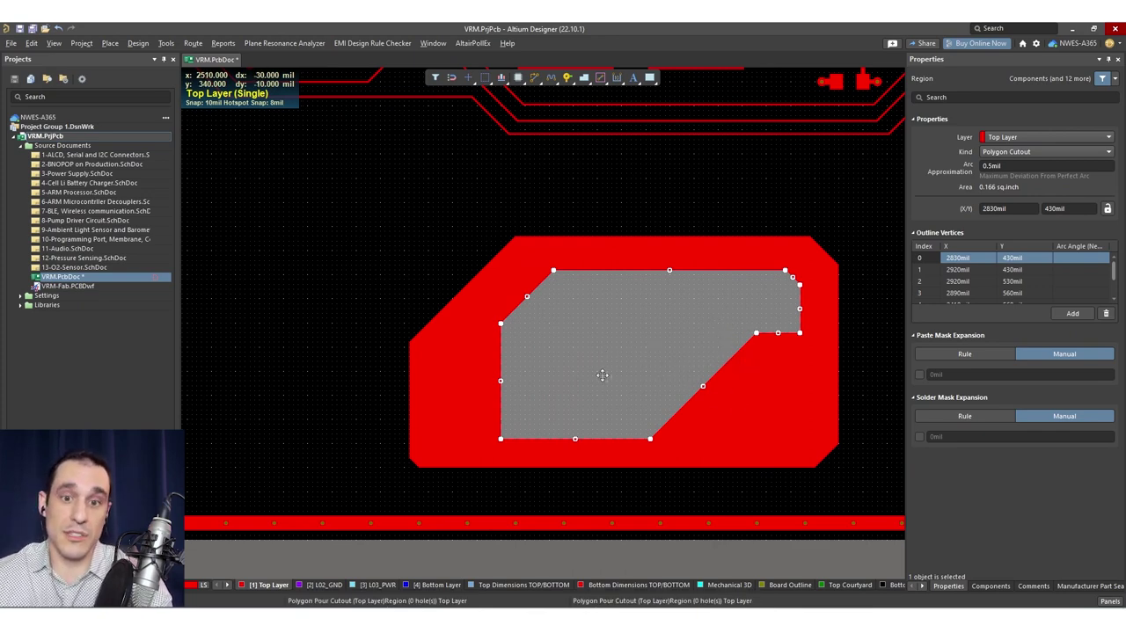
{"action": "left_click", "coordinate": [351, 247]}
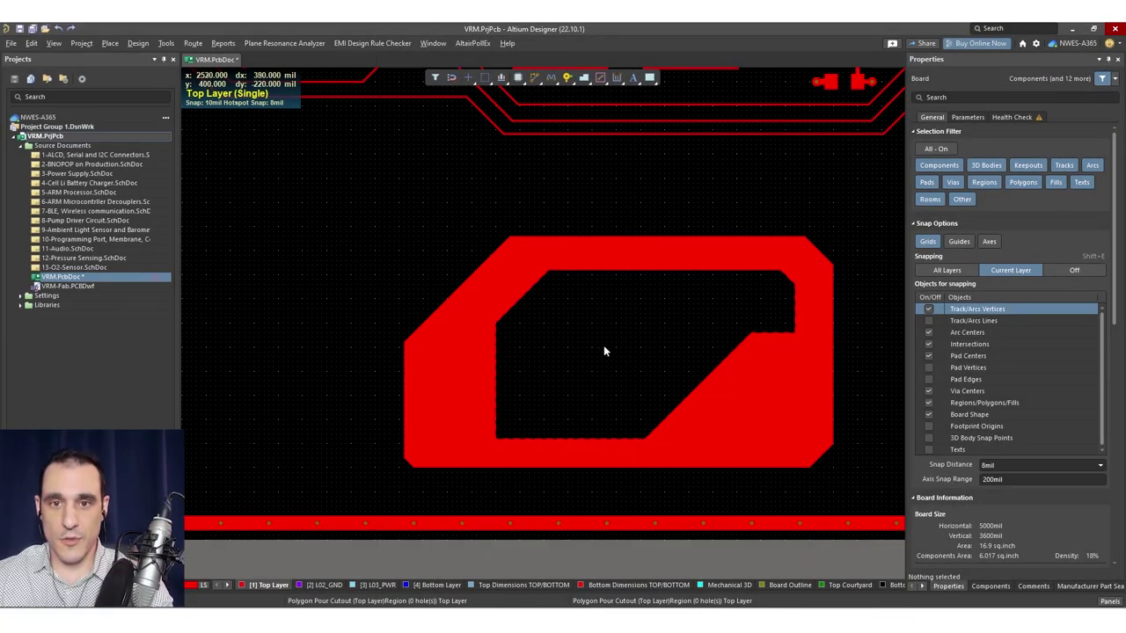
- Pick the cutout region (PolyRegion) from the overlap list and delete it
{"action": "left_click", "coordinate": [603, 348]}
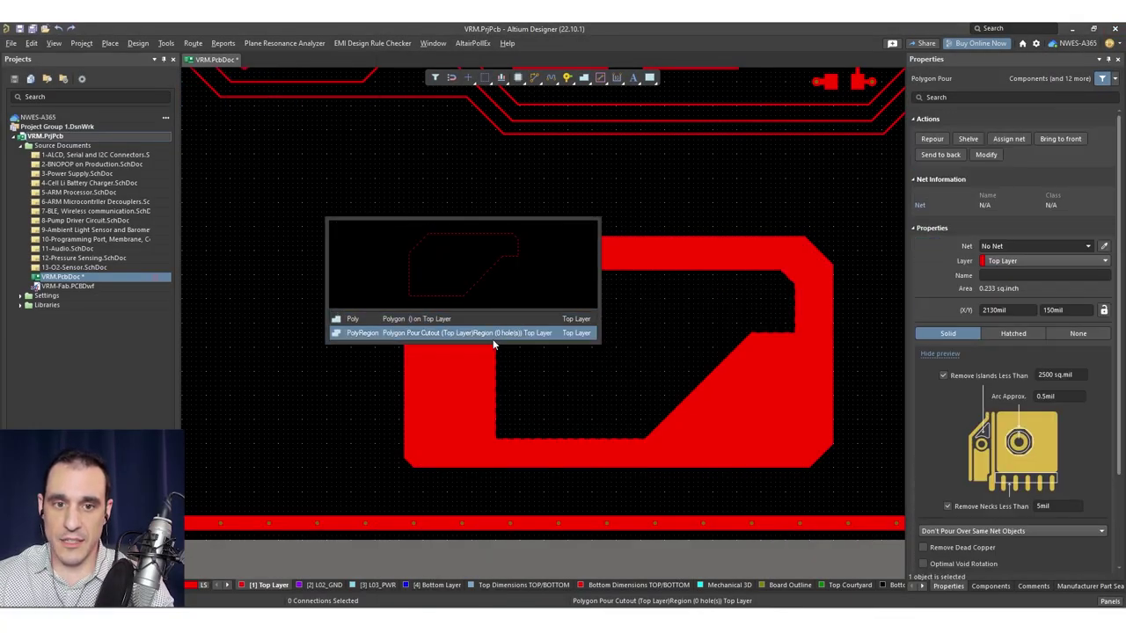
{"action": "left_click", "coordinate": [493, 338]}
{"action": "double_click", "coordinate": [696, 327]}
{"action": "left_click", "coordinate": [784, 474]}
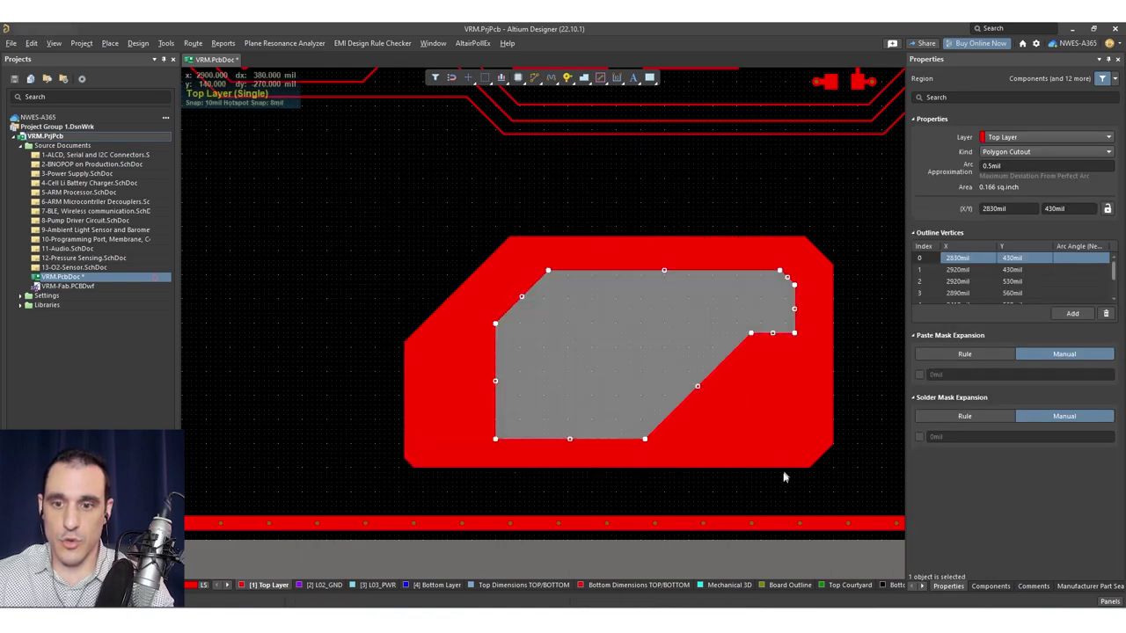
{"action": "key", "text": "Escape"}
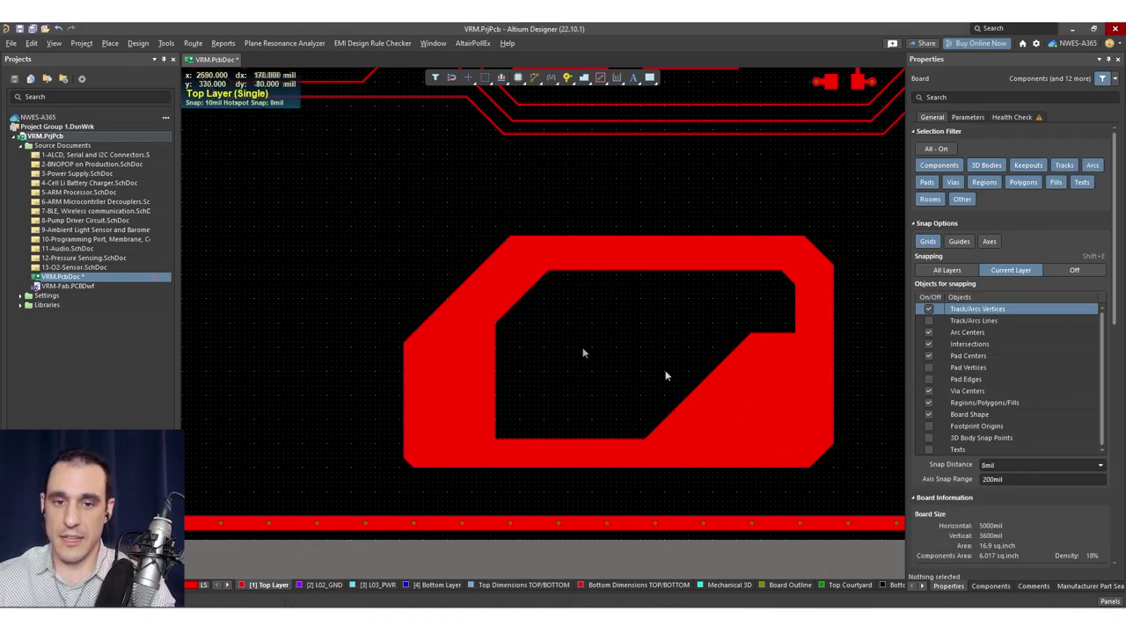
- Refill the pour as one solid chamfered Top Layer copper shape
{"action": "right_click", "coordinate": [343, 277]}
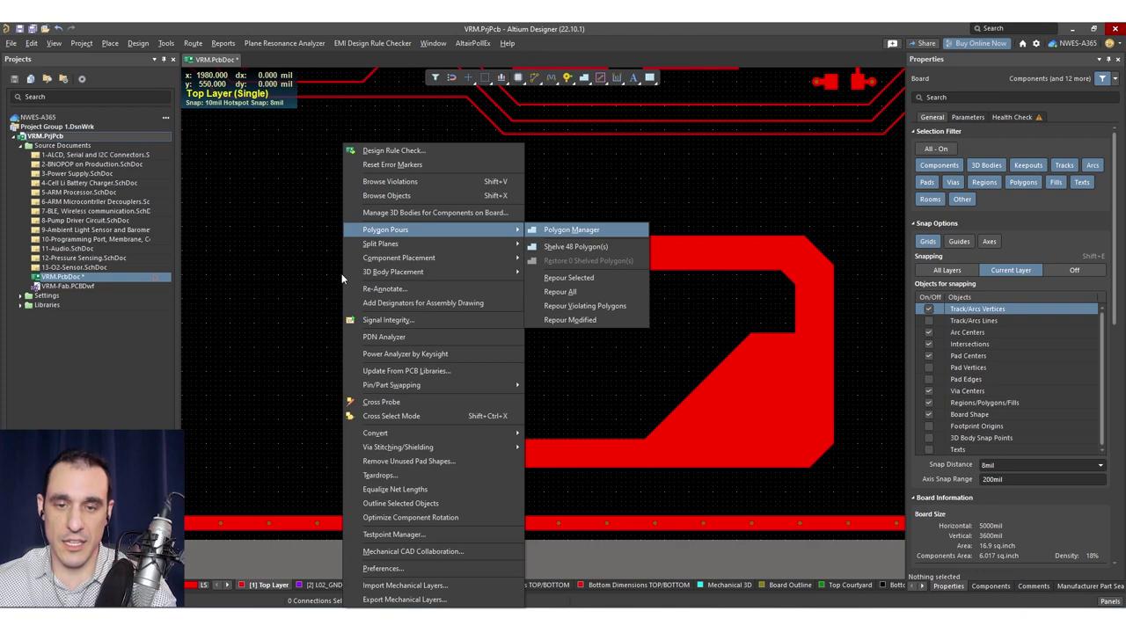
{"action": "mouse_move", "coordinate": [350, 278]}
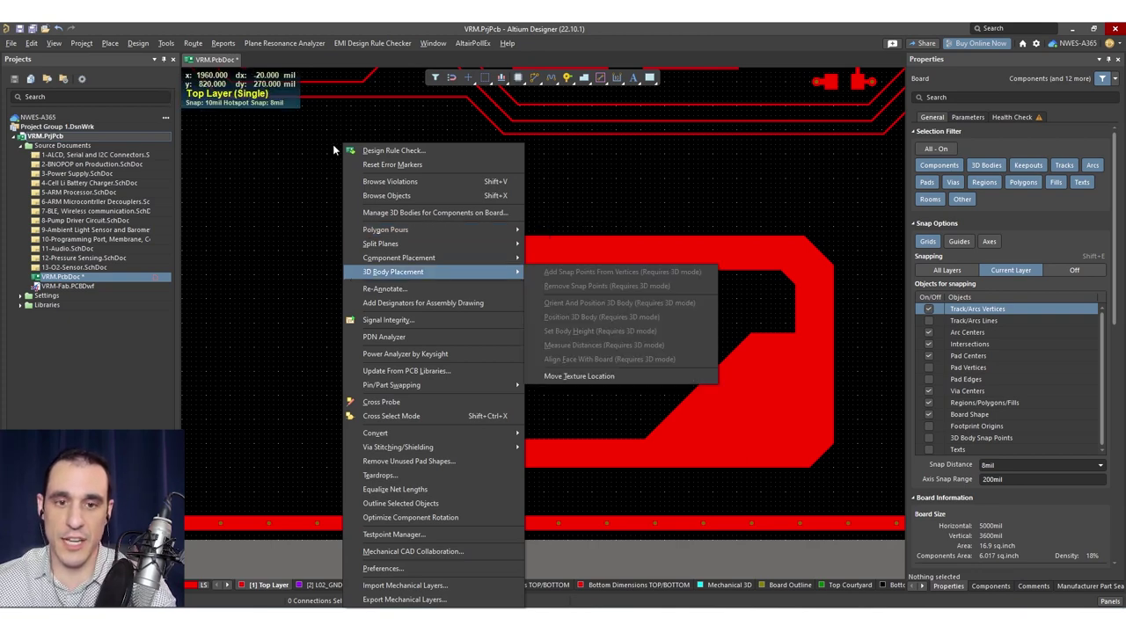
{"action": "key", "text": "Escape"}
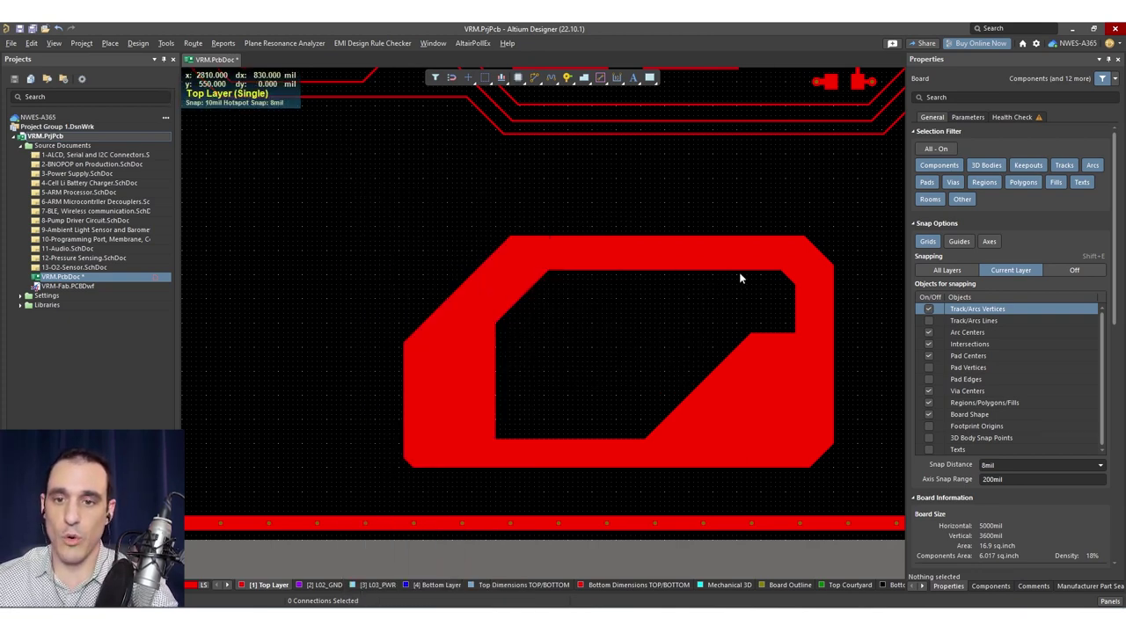
{"action": "left_click", "coordinate": [741, 276]}
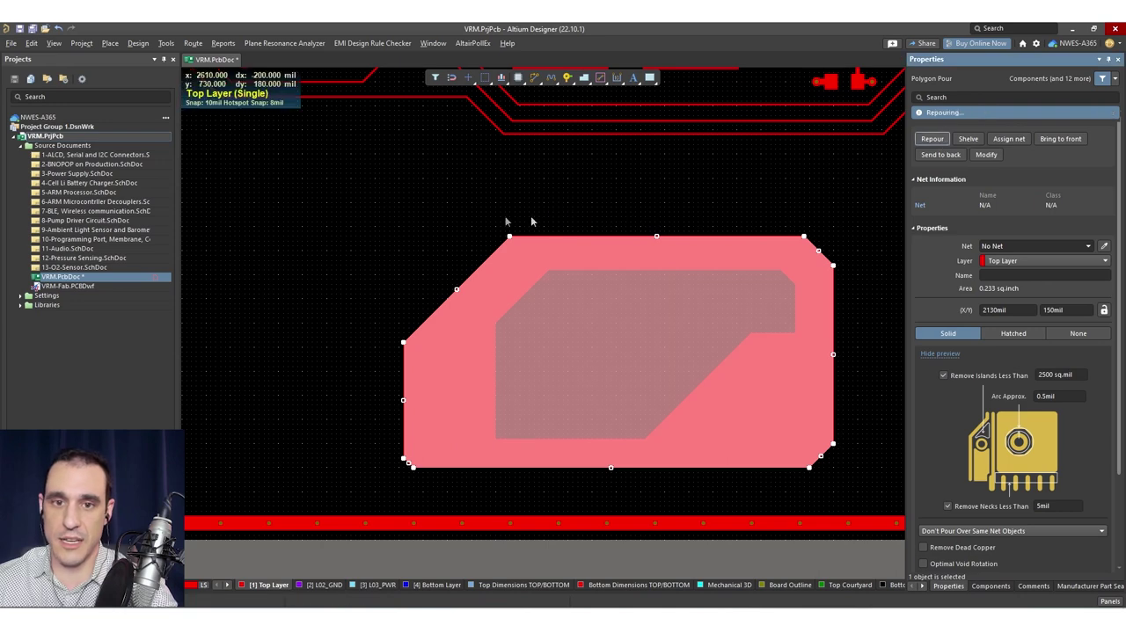
{"action": "left_click", "coordinate": [328, 253]}
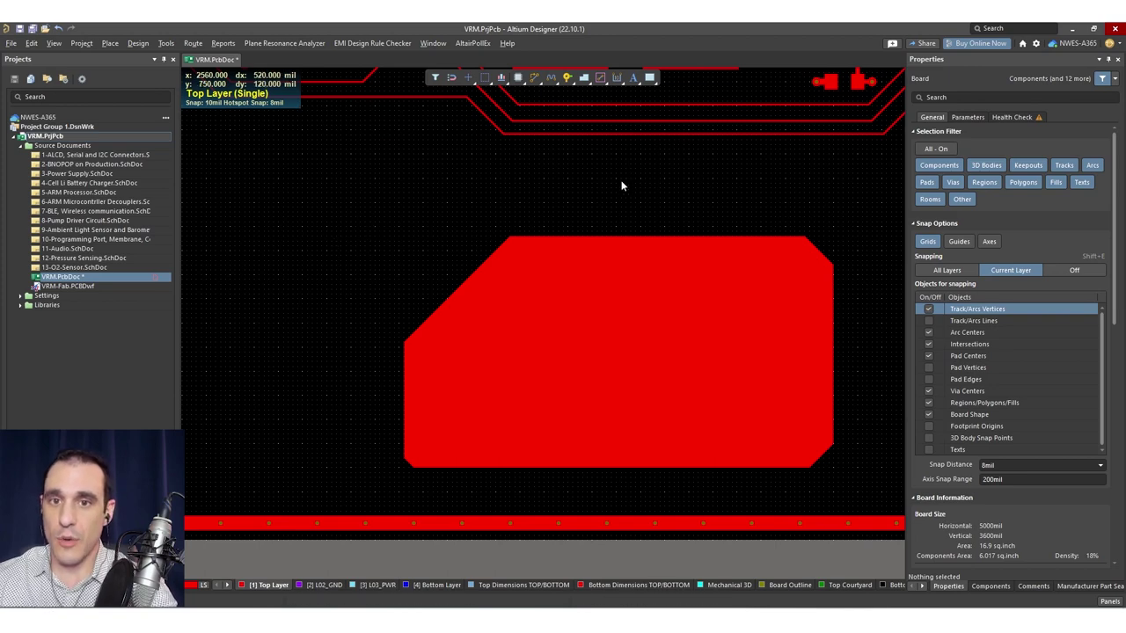
{"action": "left_click", "coordinate": [650, 78]}
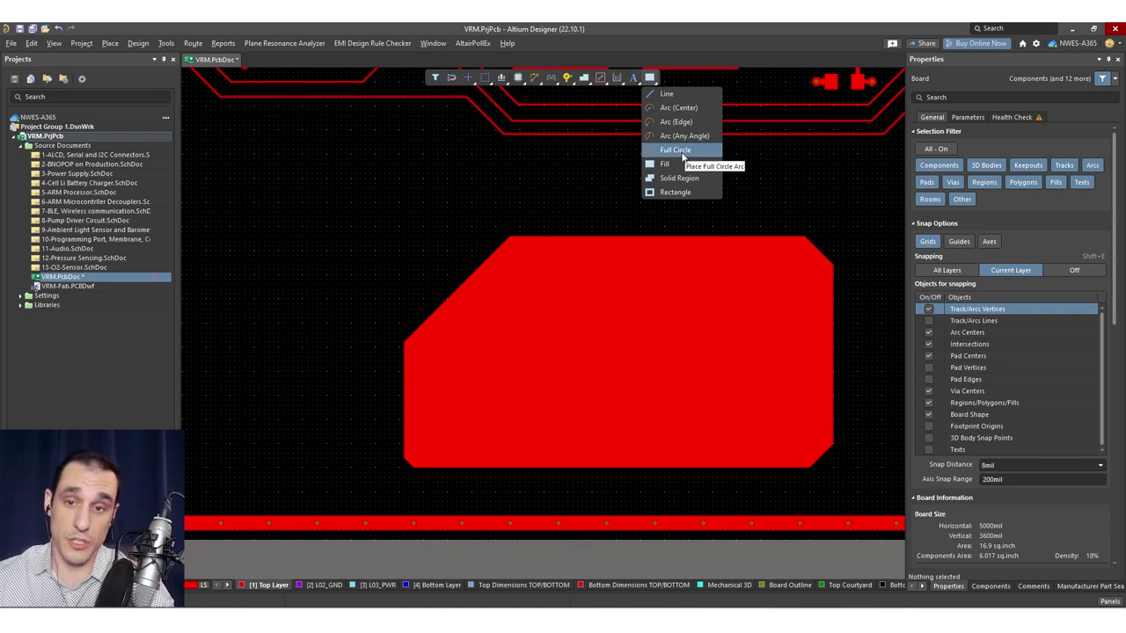
- Start placing 4mil Top Layer line tracks with the Active Bar's Line tool
{"action": "left_click", "coordinate": [695, 94]}
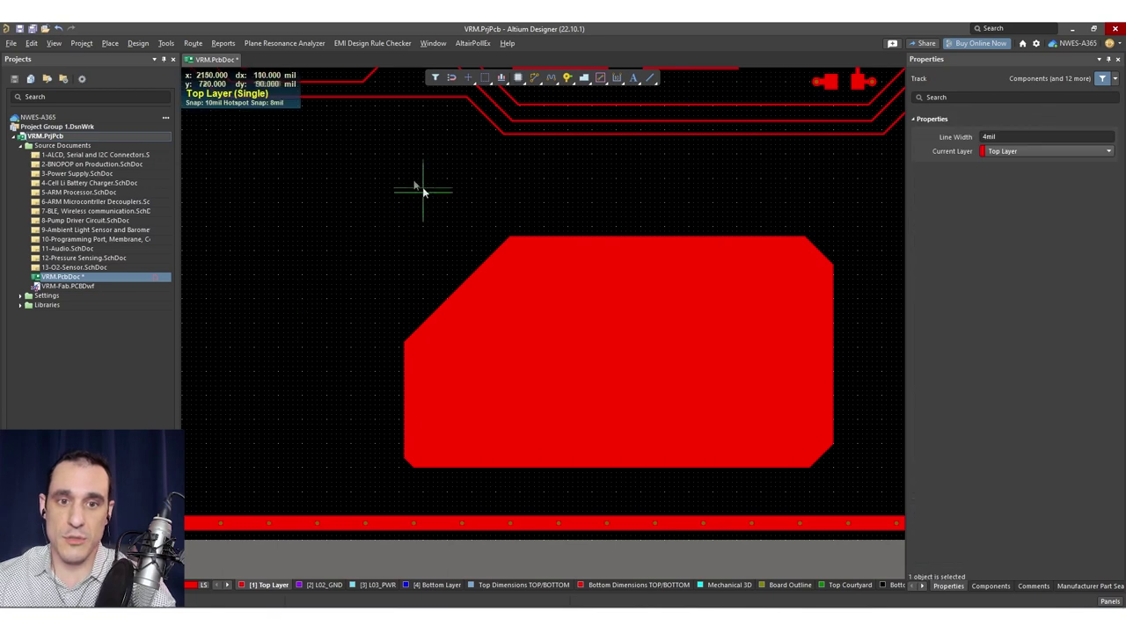
- Draw a closed square of four 4mil Top Layer tracks left of the pour, then box-select it
{"action": "left_click", "coordinate": [327, 155]}
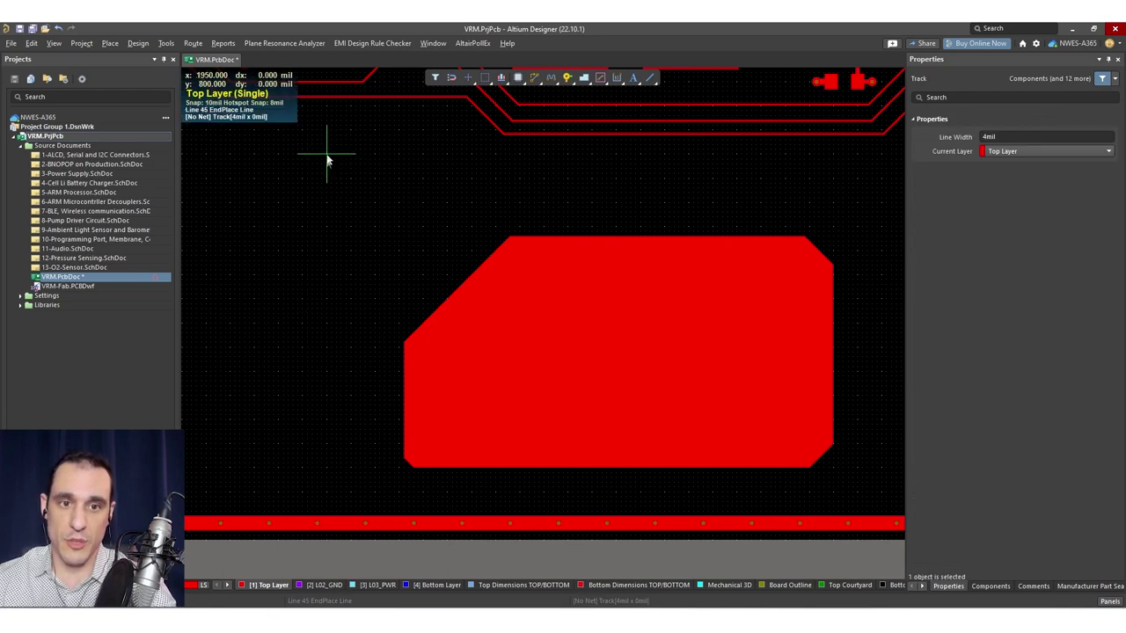
{"action": "left_click", "coordinate": [328, 252]}
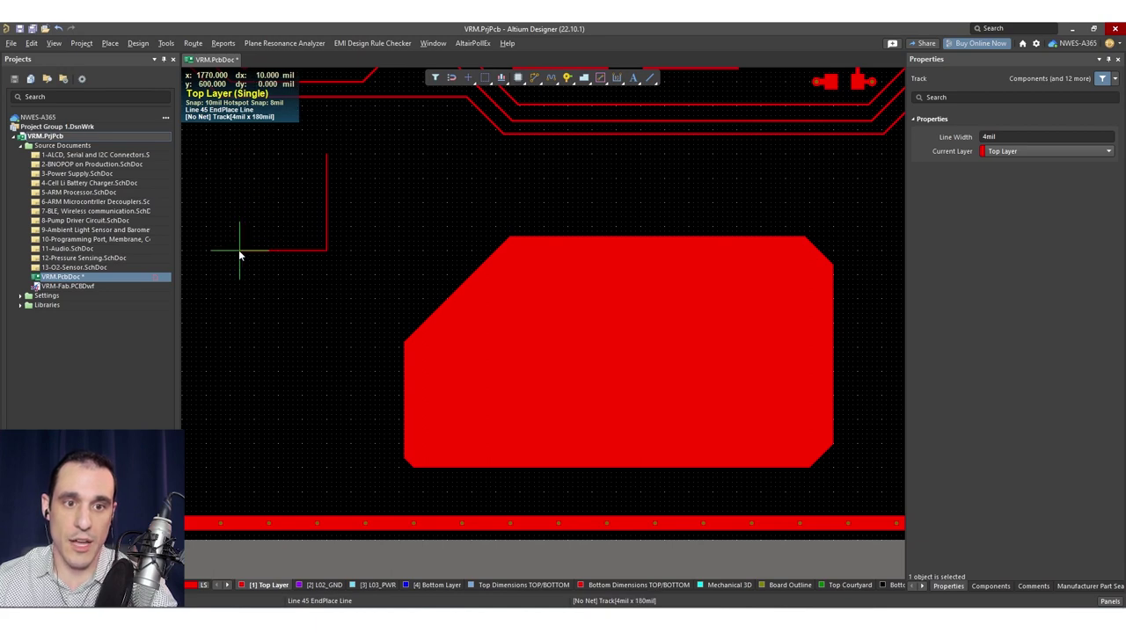
{"action": "key", "text": "space"}
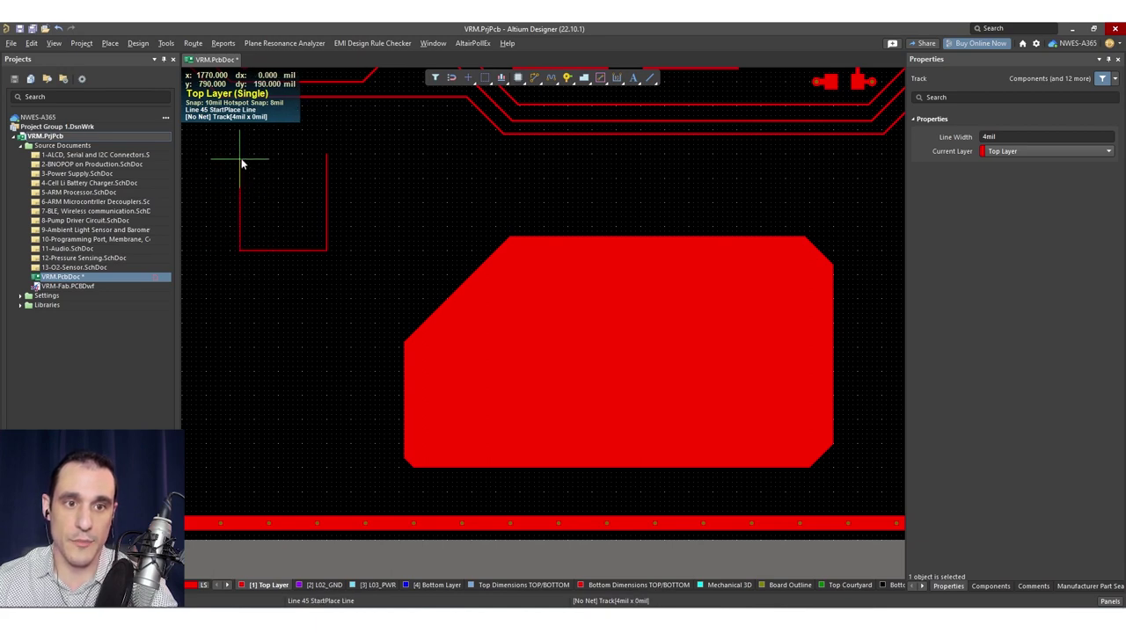
{"action": "left_click", "coordinate": [243, 160]}
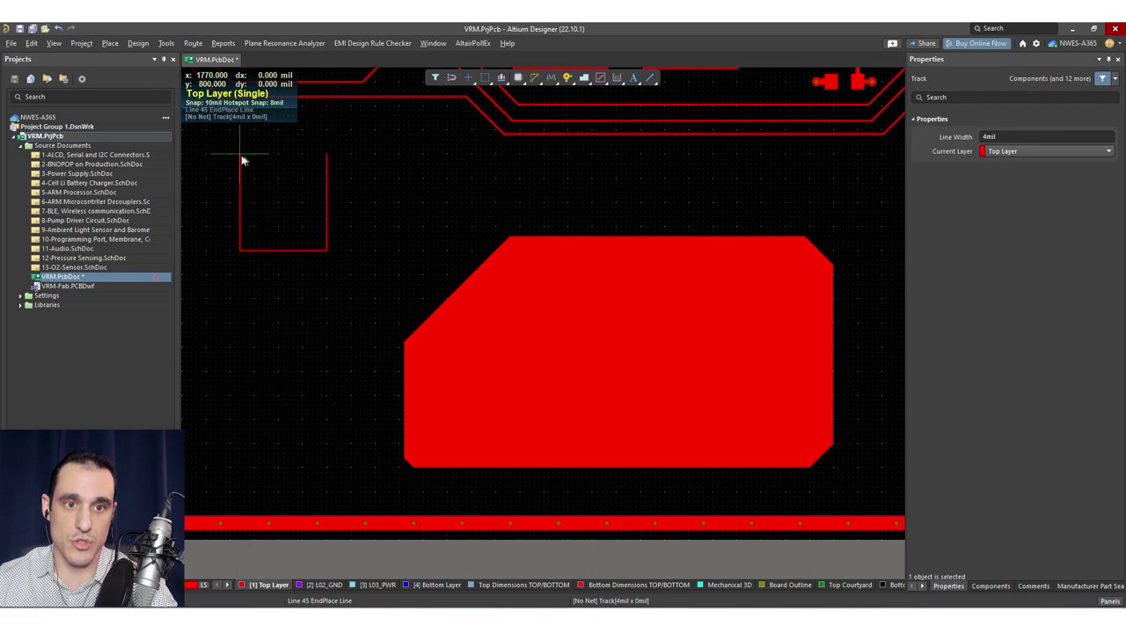
{"action": "left_click", "coordinate": [326, 155]}
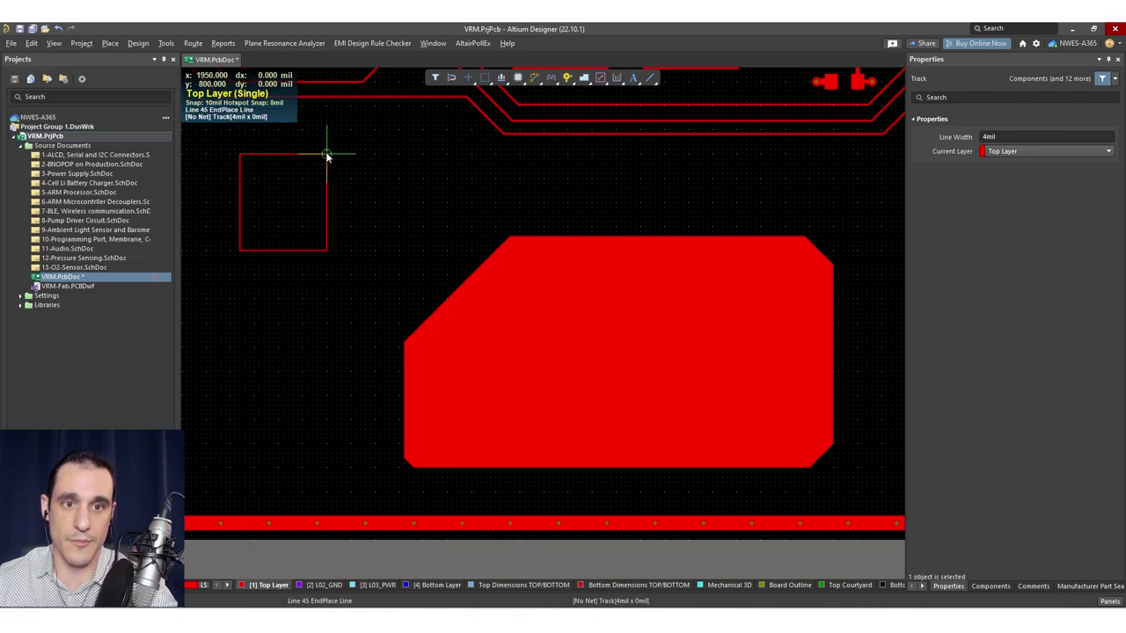
{"action": "key", "text": "Escape"}
{"action": "key", "text": "Escape"}
{"action": "left_click_drag", "start_coordinate": [365, 134], "coordinate": [208, 269]}
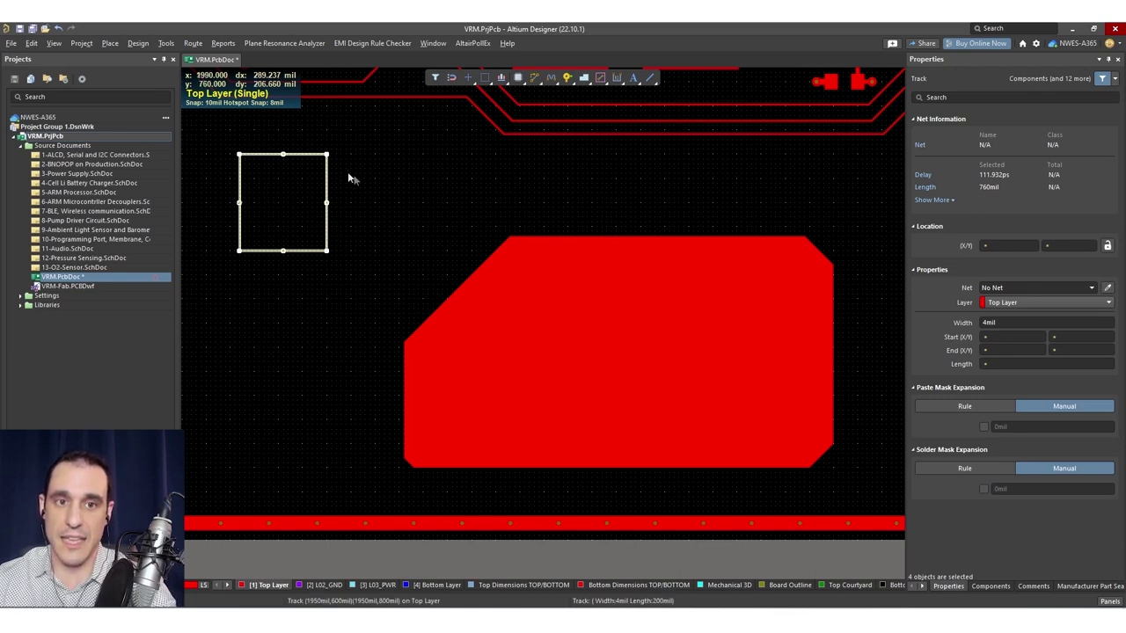
- Convert the selected square tracks into polygon NONET_L-01_P-001 and drag it out of the square
{"action": "left_click", "coordinate": [165, 43]}
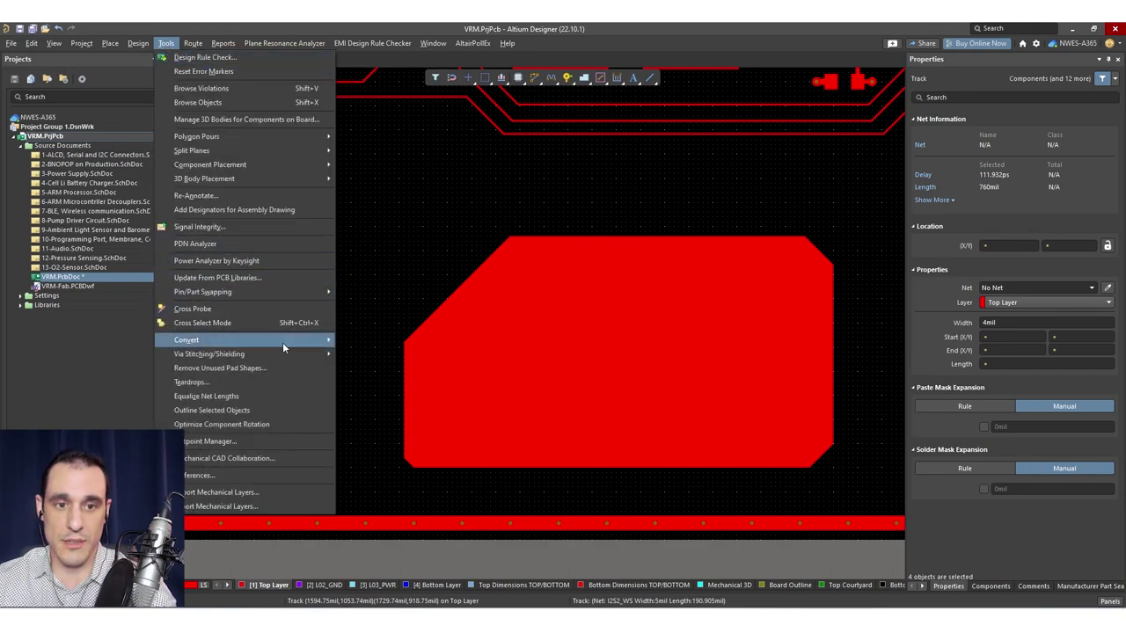
{"action": "mouse_move", "coordinate": [283, 349]}
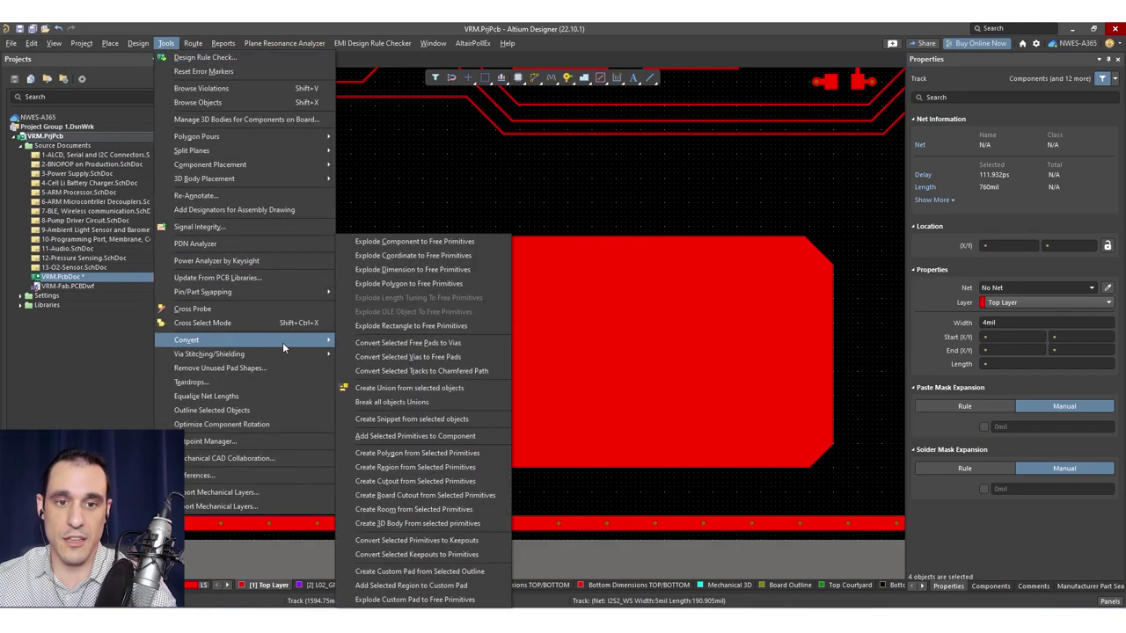
{"action": "left_click", "coordinate": [479, 453]}
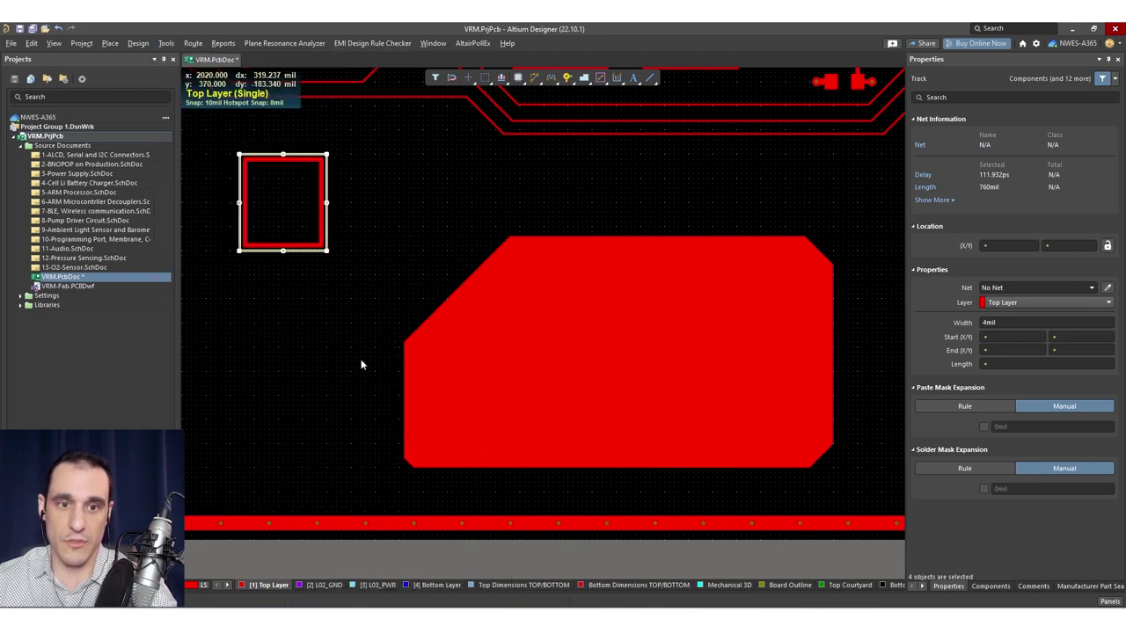
{"action": "left_click", "coordinate": [288, 229]}
{"action": "left_click_drag", "start_coordinate": [282, 189], "coordinate": [312, 363]}
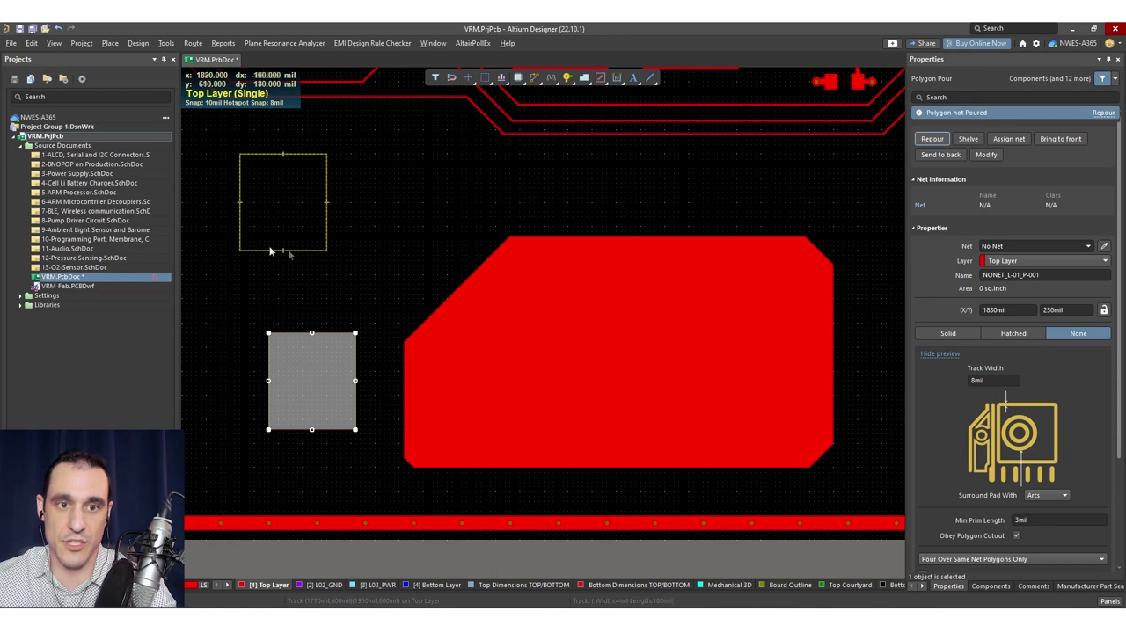
- Undo the move, filter out polygons, remove the square track loop, then select the polygon
{"action": "key", "text": "ctrl+z"}
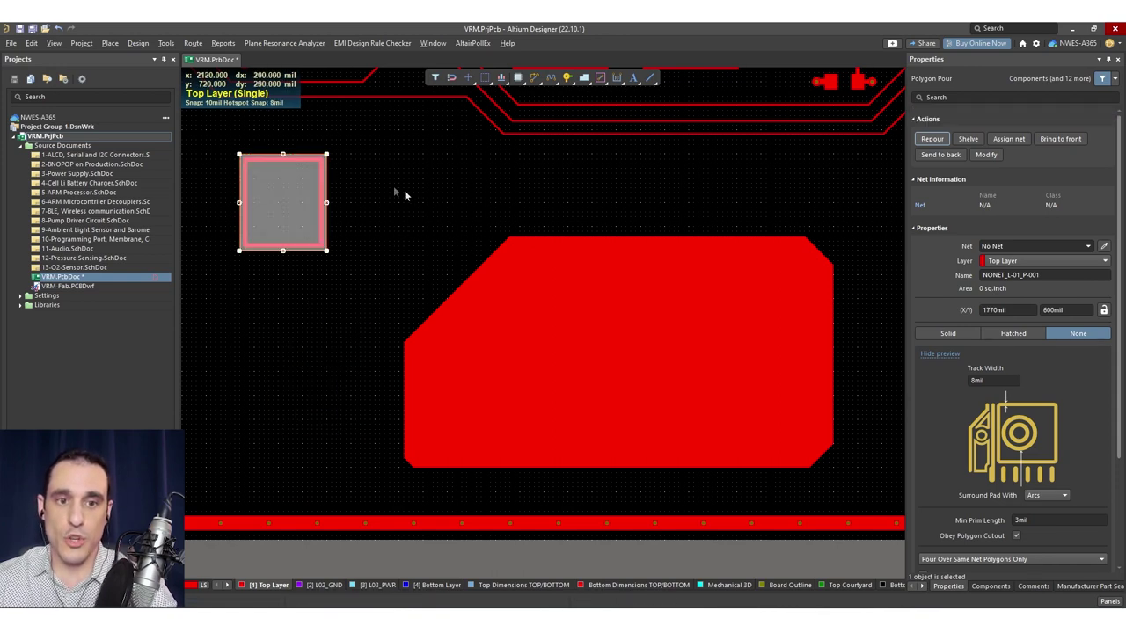
{"action": "left_click", "coordinate": [369, 185]}
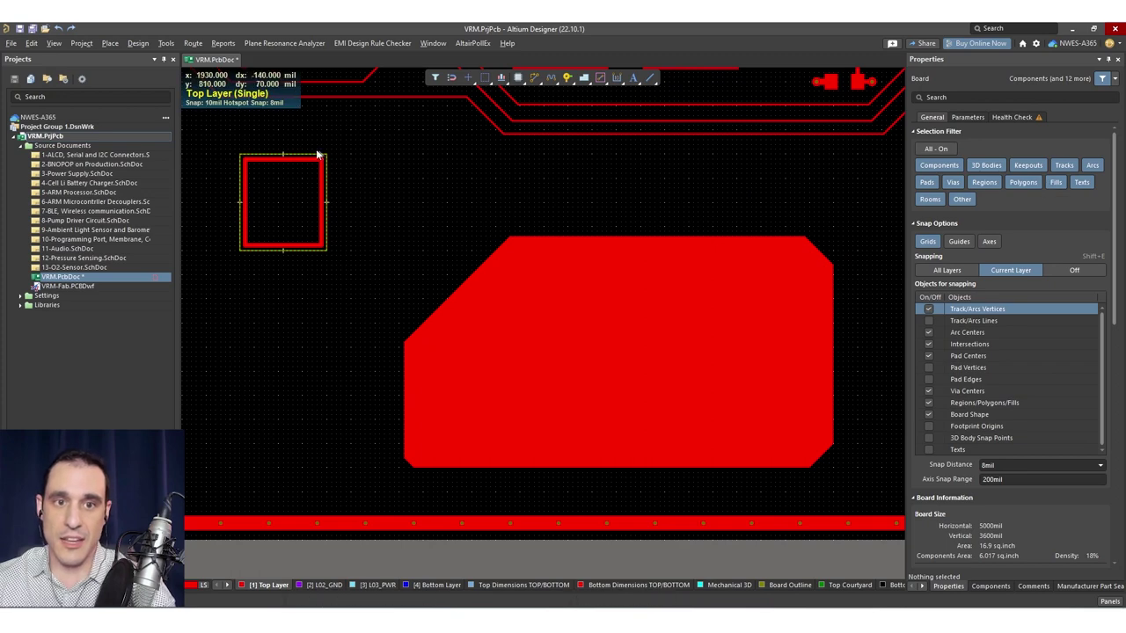
{"action": "left_click", "coordinate": [1023, 183]}
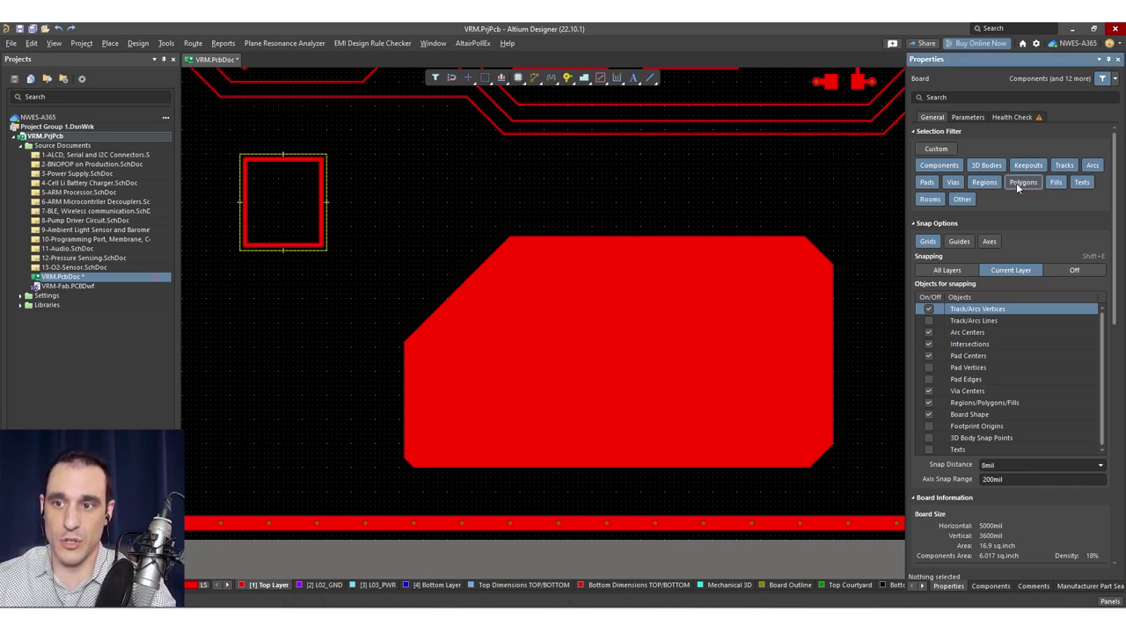
{"action": "left_click_drag", "start_coordinate": [362, 130], "coordinate": [201, 302]}
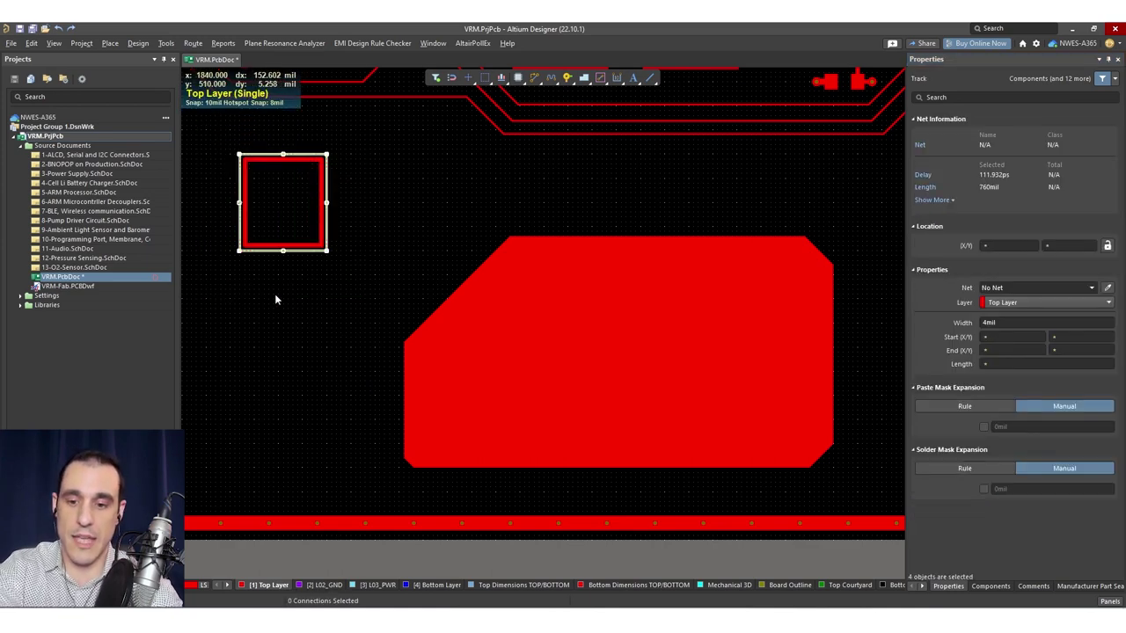
{"action": "left_click", "coordinate": [275, 300]}
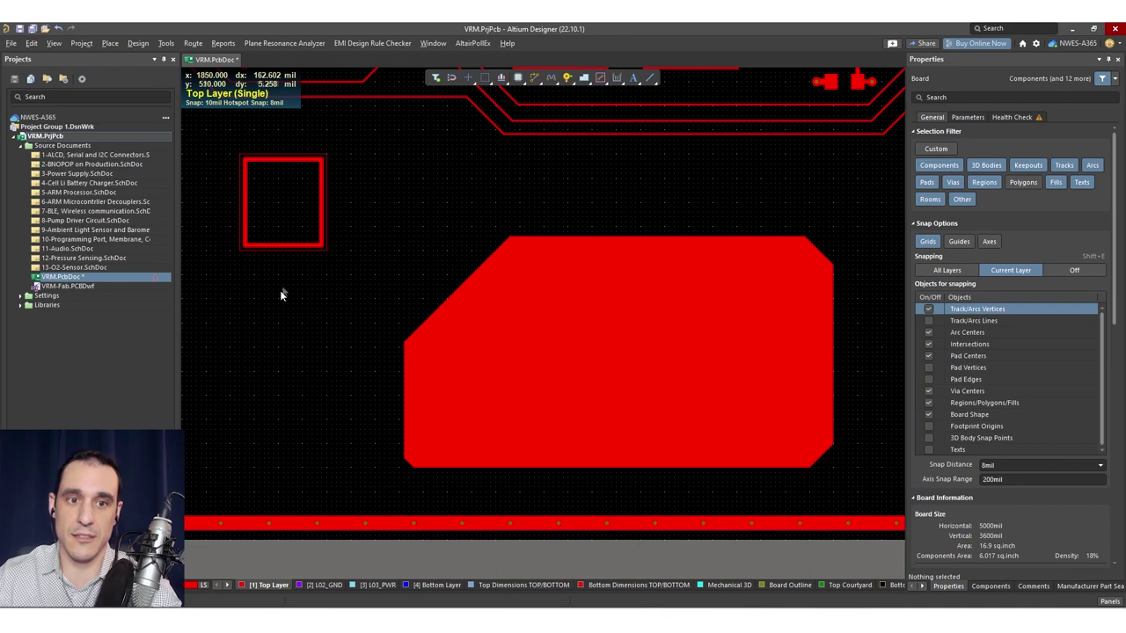
{"action": "left_click", "coordinate": [287, 199]}
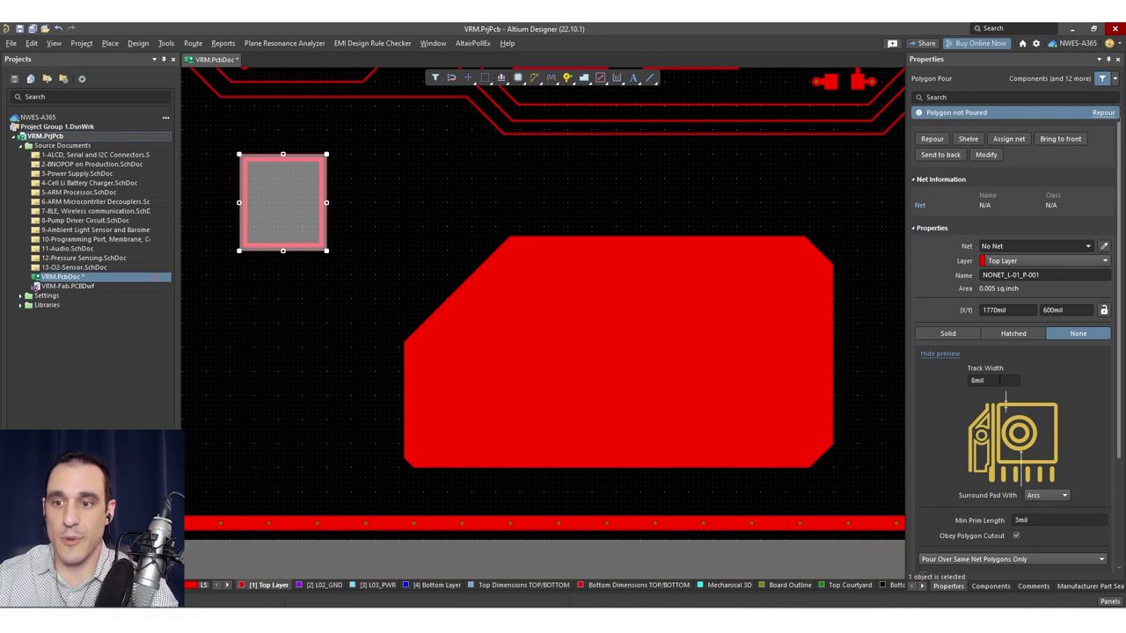
- Set the square polygon to Solid fill, repour it, and move it to 2540mil, 270mil
{"action": "left_click", "coordinate": [995, 380]}
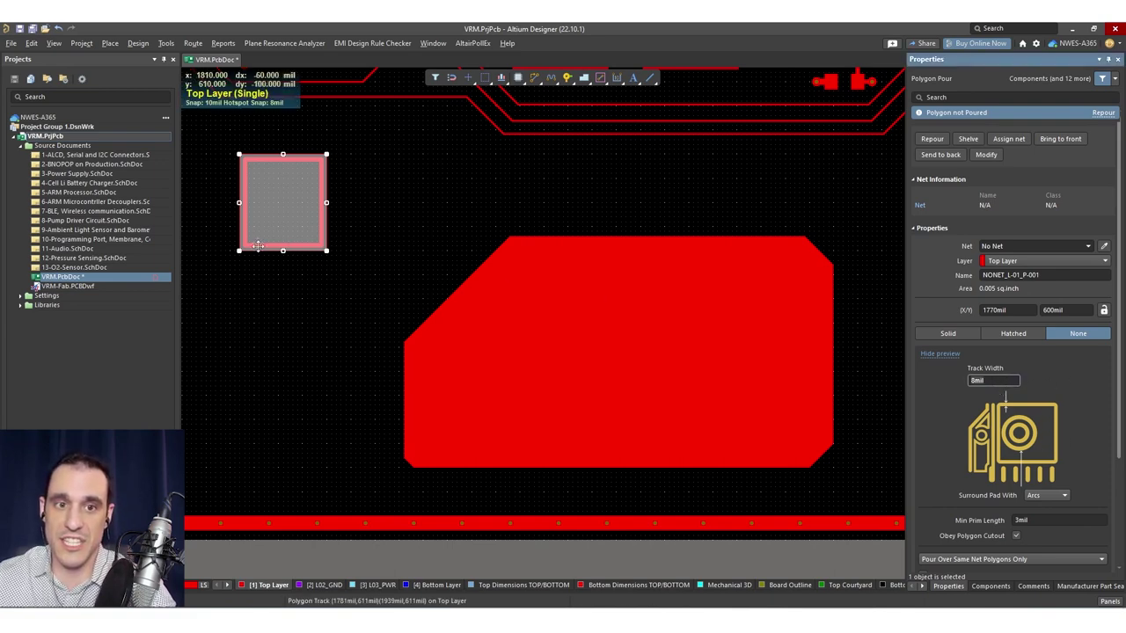
{"action": "left_click", "coordinate": [404, 213]}
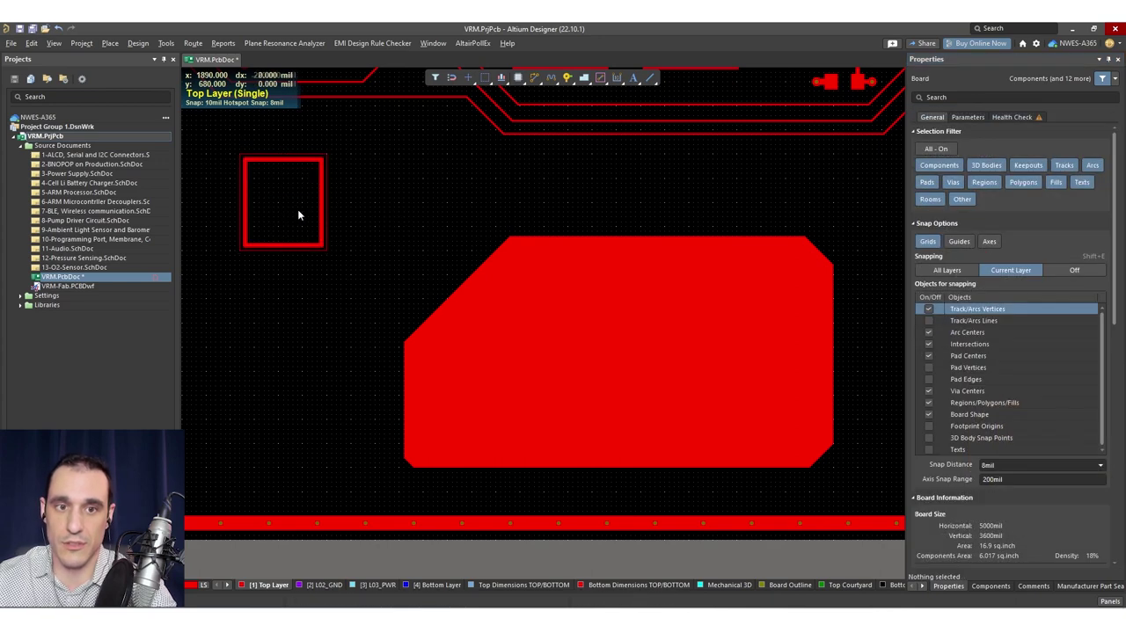
{"action": "left_click", "coordinate": [297, 210]}
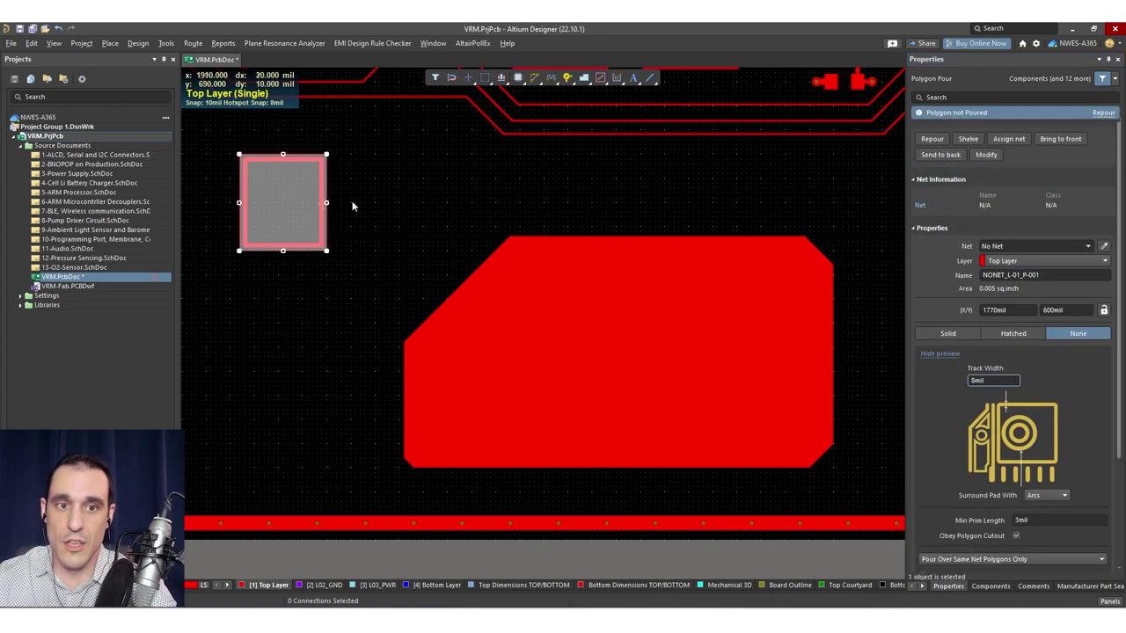
{"action": "left_click", "coordinate": [946, 334]}
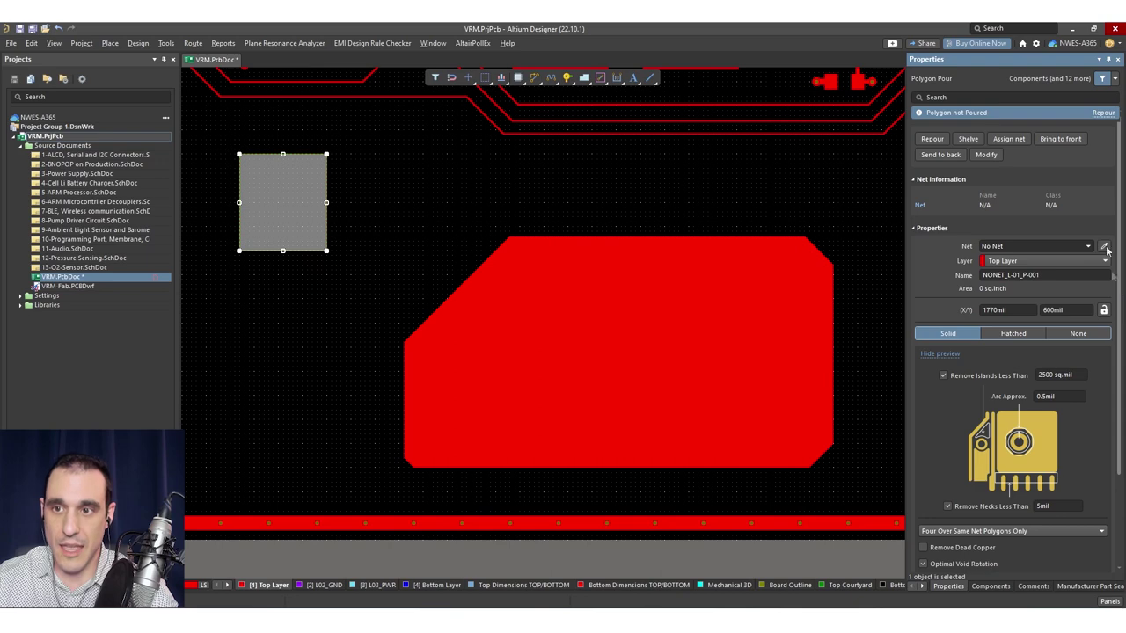
{"action": "left_click", "coordinate": [1102, 112]}
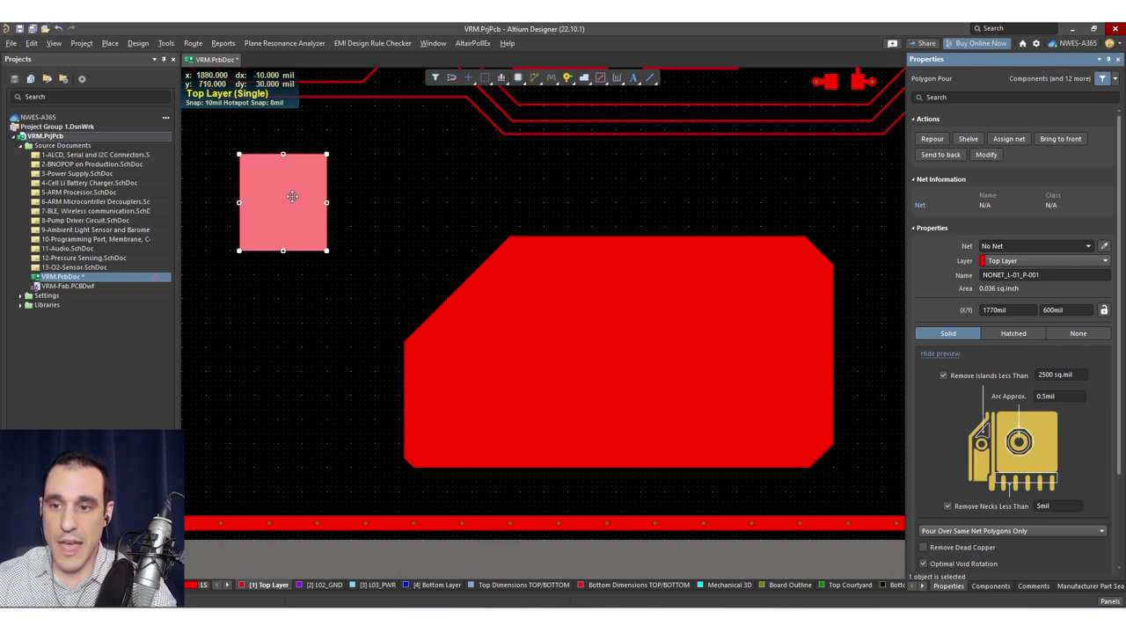
{"action": "left_click_drag", "start_coordinate": [293, 197], "coordinate": [694, 361]}
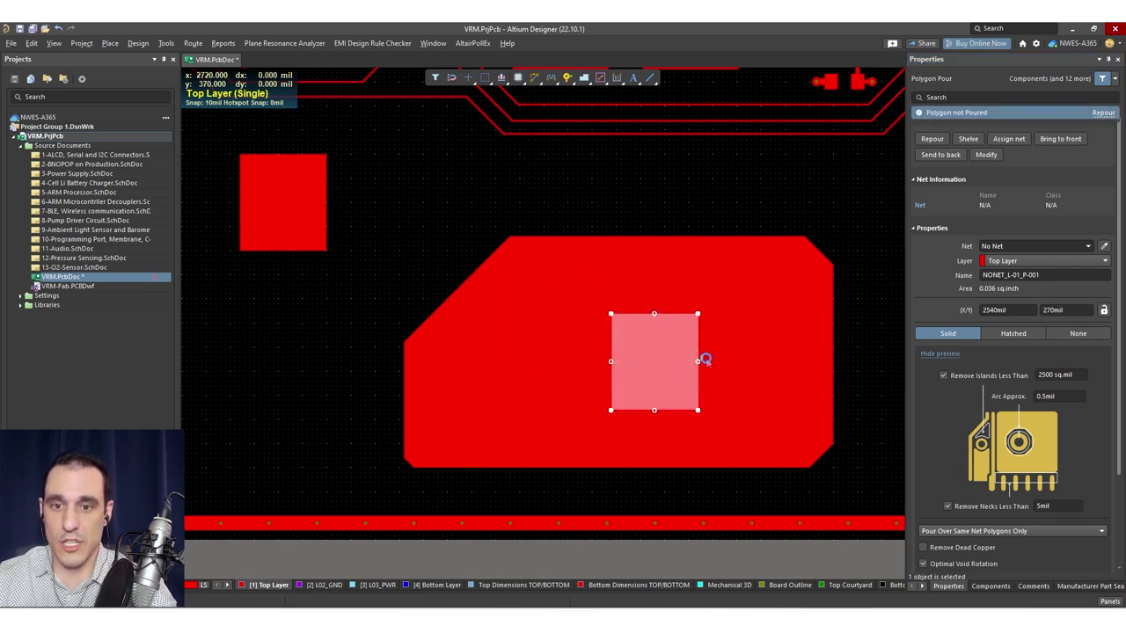
- Subtract the small square polygon from the large copper pour via Polygon Actions
{"action": "left_click", "coordinate": [795, 322]}
{"action": "right_click", "coordinate": [794, 321]}
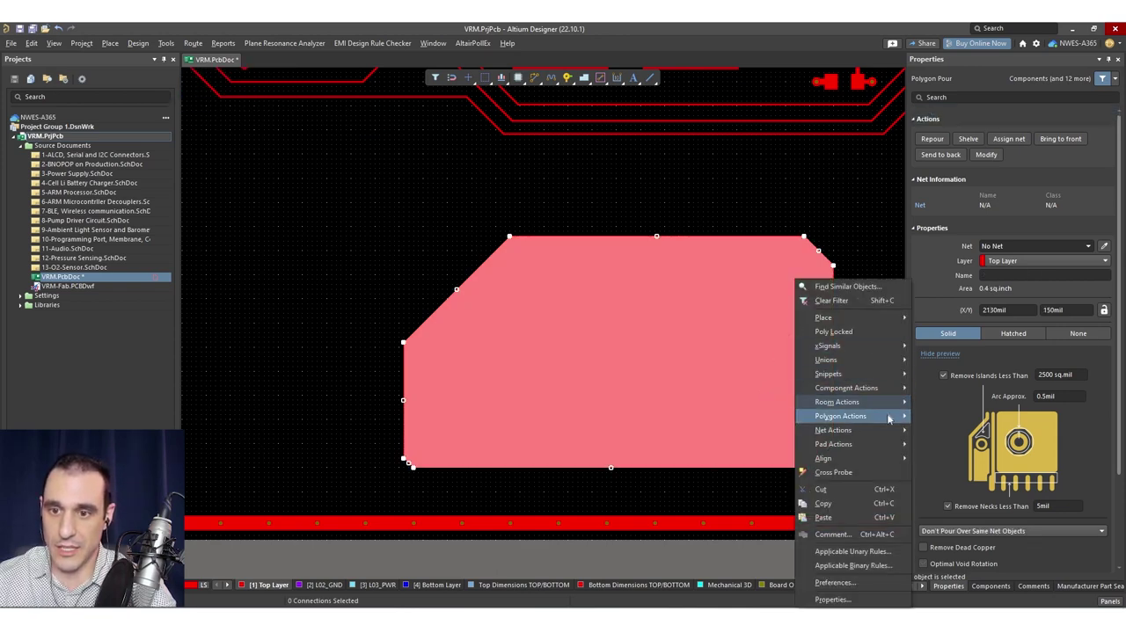
{"action": "mouse_move", "coordinate": [844, 416]}
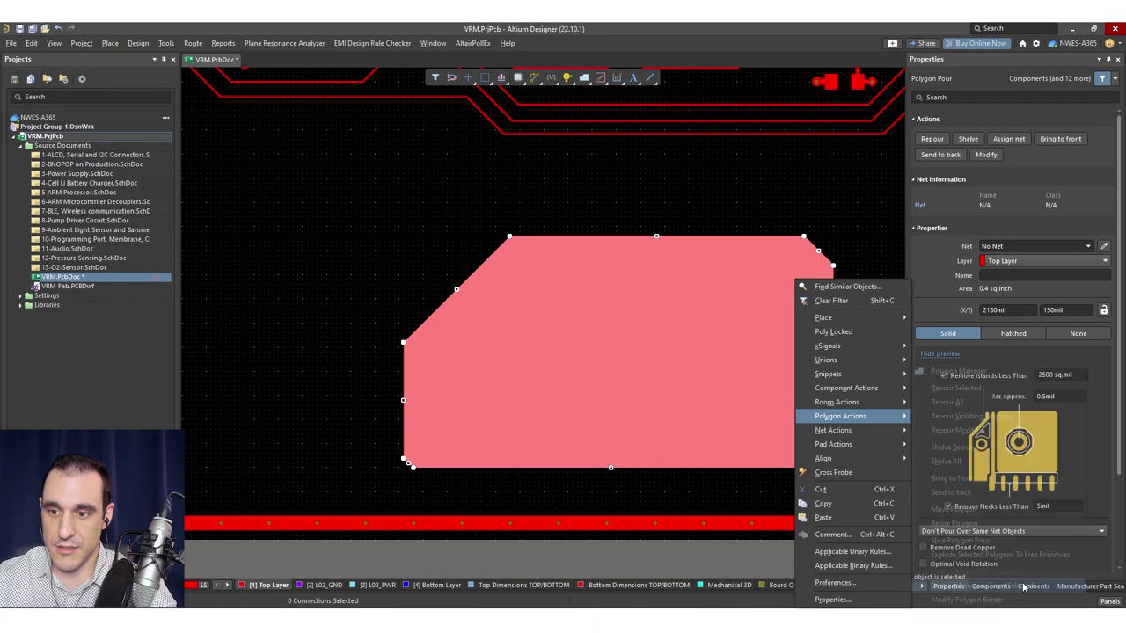
{"action": "left_click", "coordinate": [1003, 585]}
{"action": "left_click", "coordinate": [666, 358]}
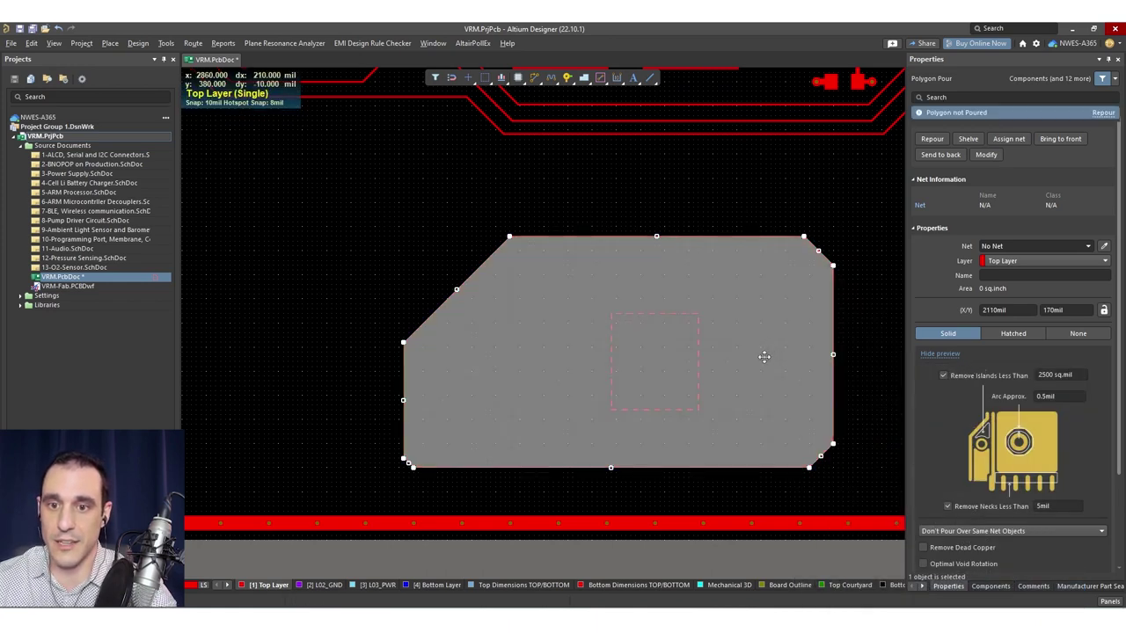
- Repour the large pour so its square cutout appears
{"action": "left_click", "coordinate": [846, 327]}
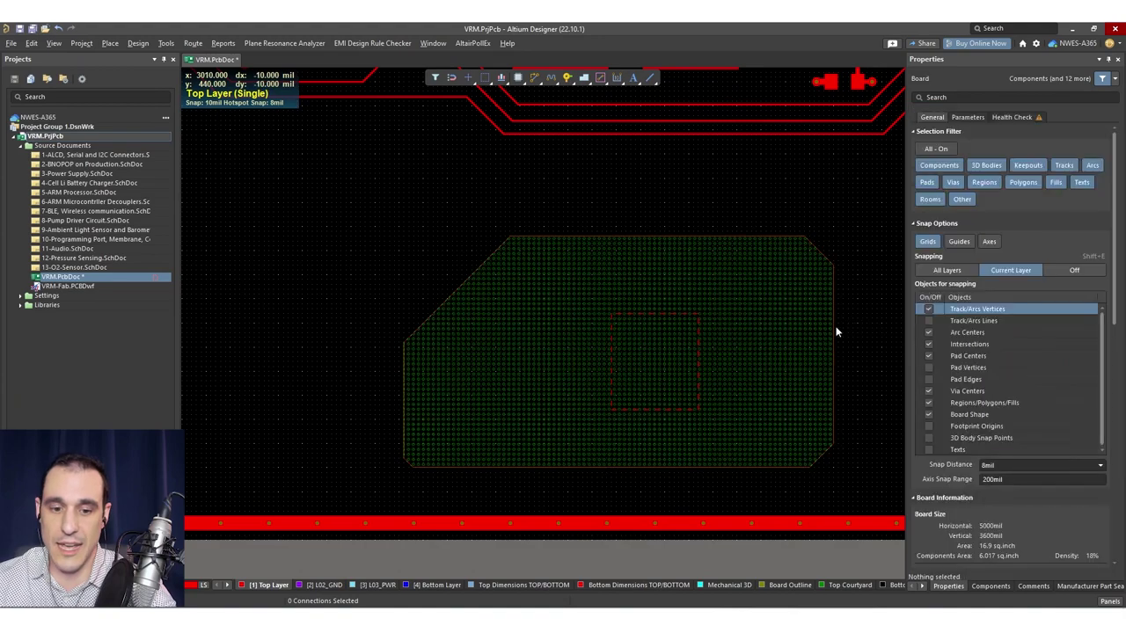
{"action": "right_click", "coordinate": [837, 331]}
{"action": "left_click", "coordinate": [766, 227]}
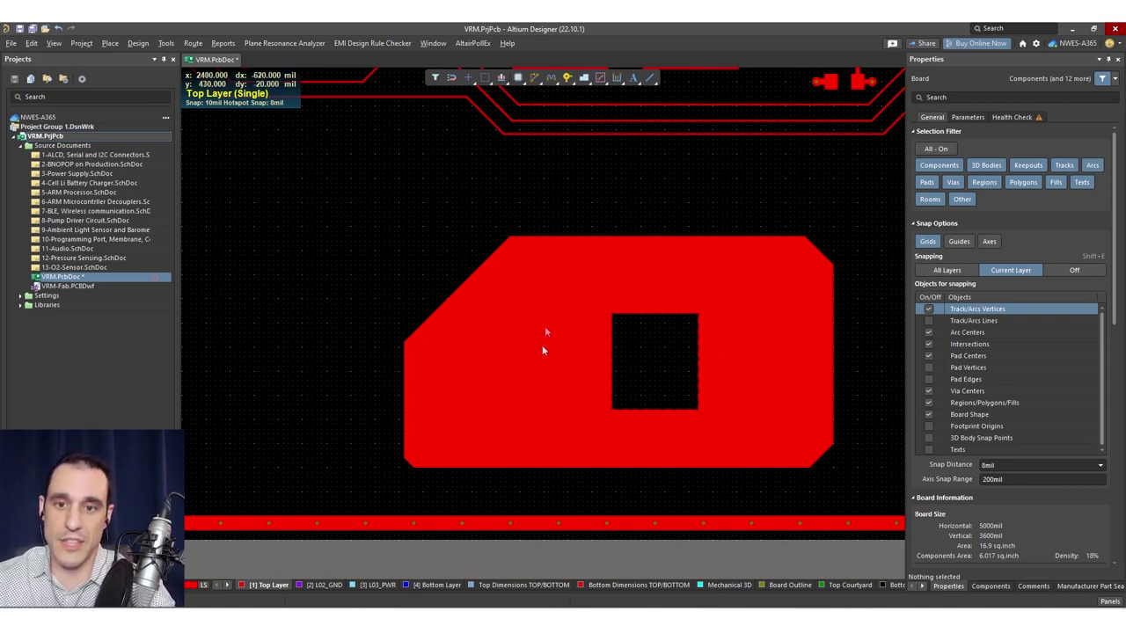
- Check the cut-out pour, then bring up the Active Bar's drawing-shapes dropdown
{"action": "left_click", "coordinate": [752, 278]}
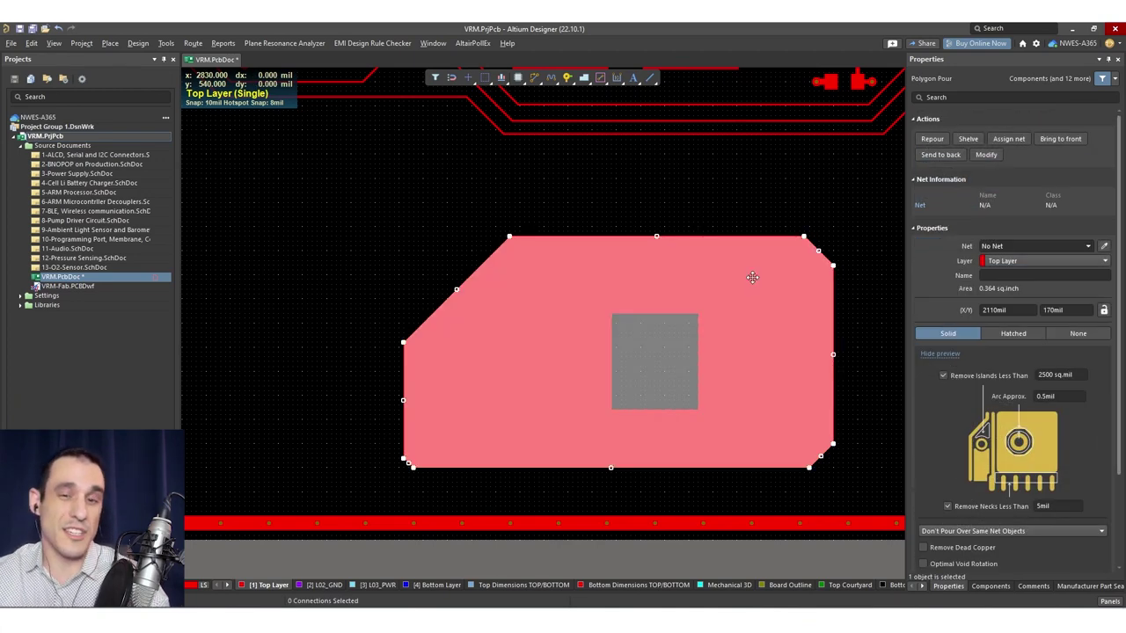
{"action": "left_click", "coordinate": [653, 367]}
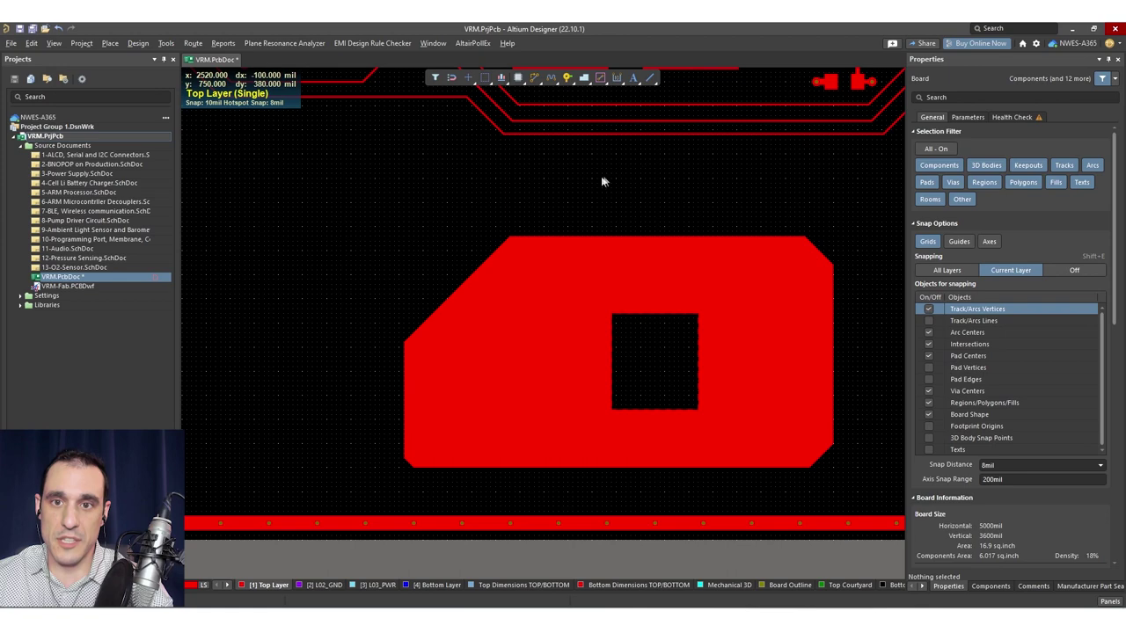
{"action": "left_click", "coordinate": [652, 76]}
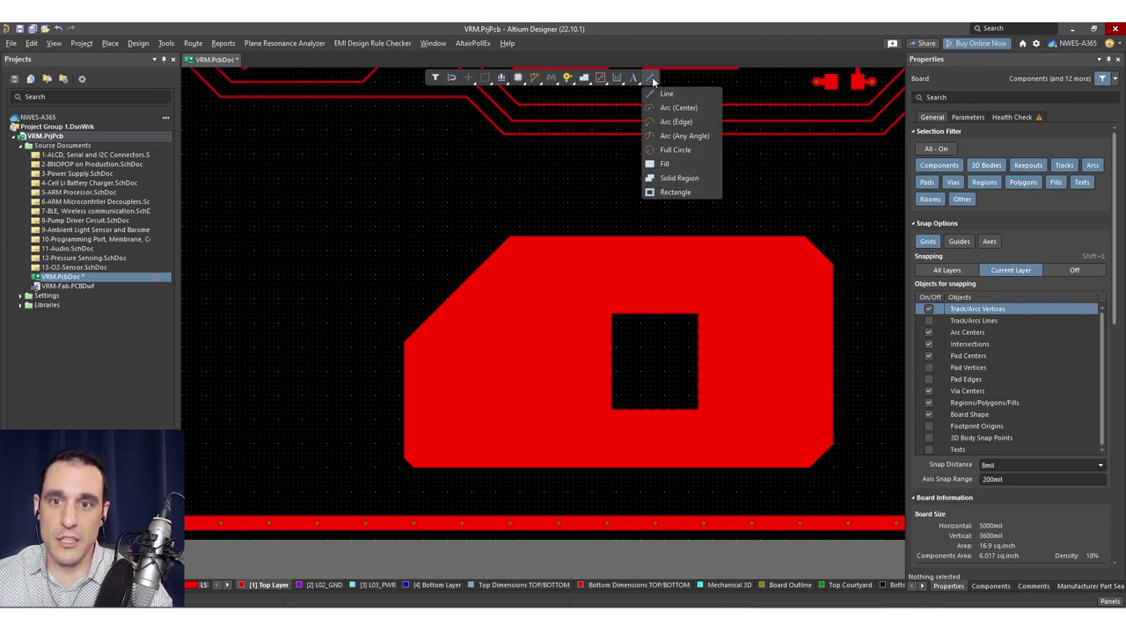
- Place a 340×250 mil Top Layer copper fill above the polygon with two corner clicks
{"action": "left_click", "coordinate": [678, 165]}
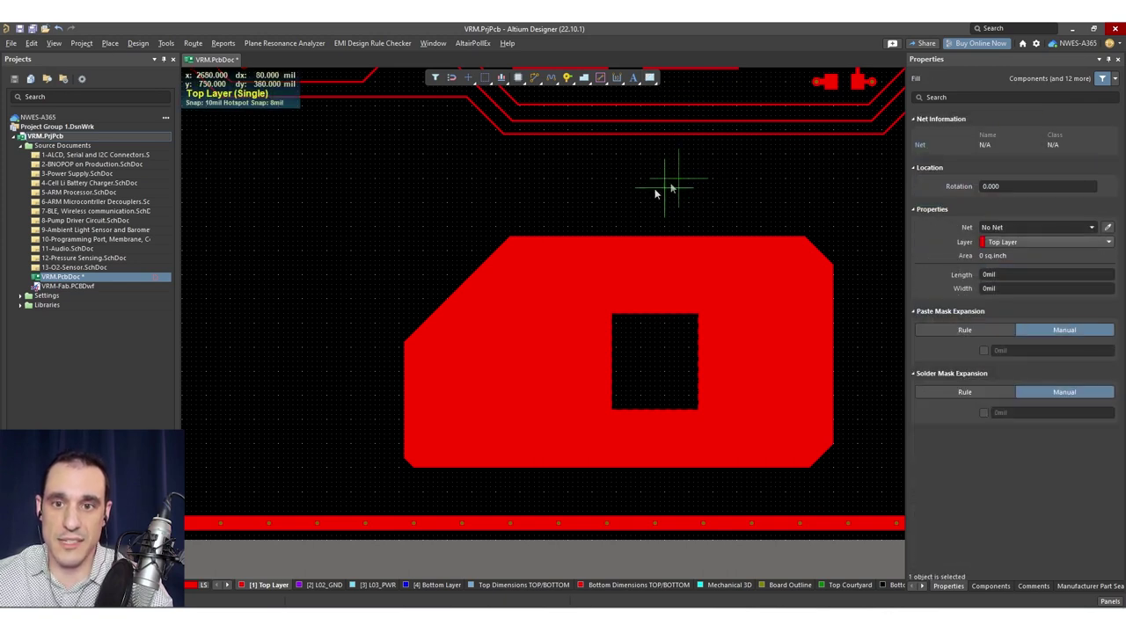
{"action": "left_click", "coordinate": [563, 198]}
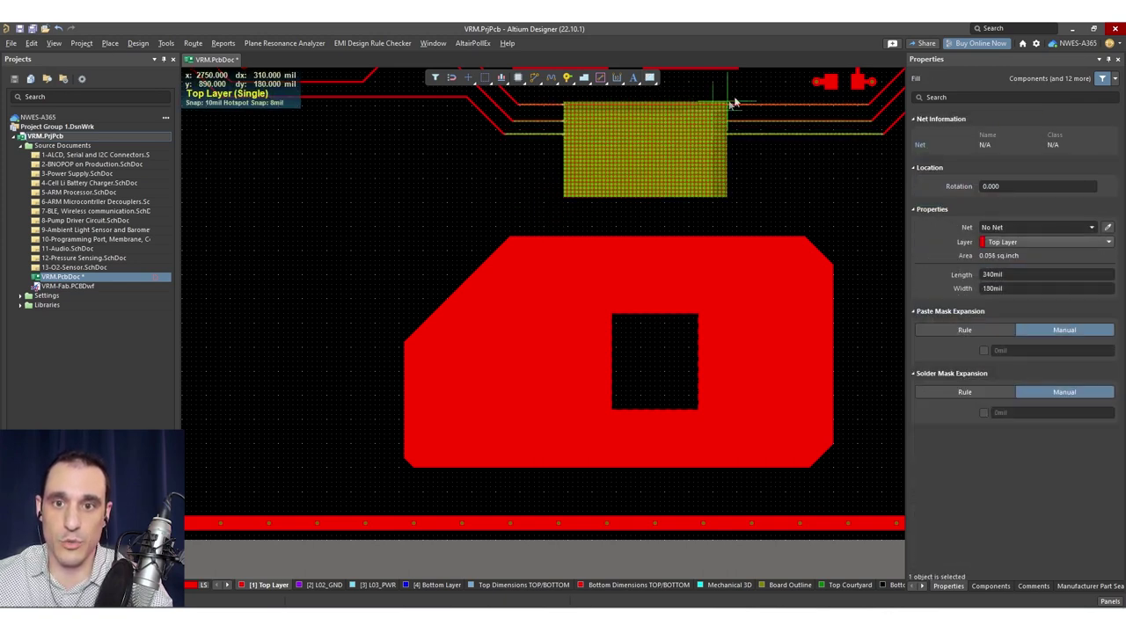
{"action": "left_click", "coordinate": [726, 145]}
- Drag the fill across the nearby Top Layer tracks to trigger clearance collision warnings
{"action": "left_click", "coordinate": [630, 180]}
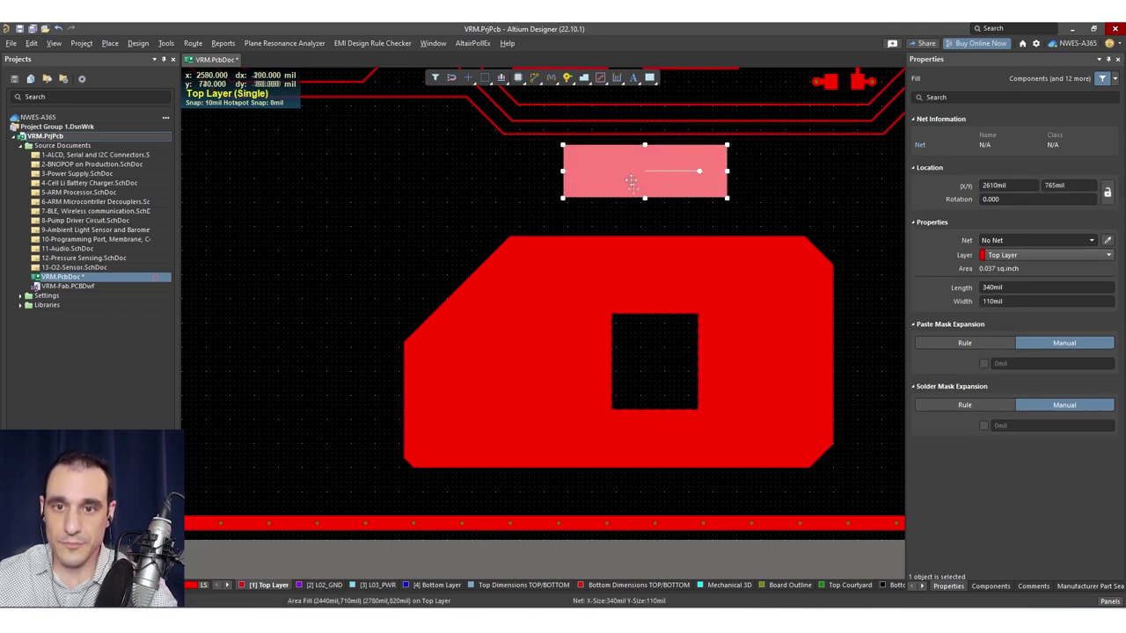
{"action": "left_click_drag", "start_coordinate": [625, 176], "coordinate": [707, 91]}
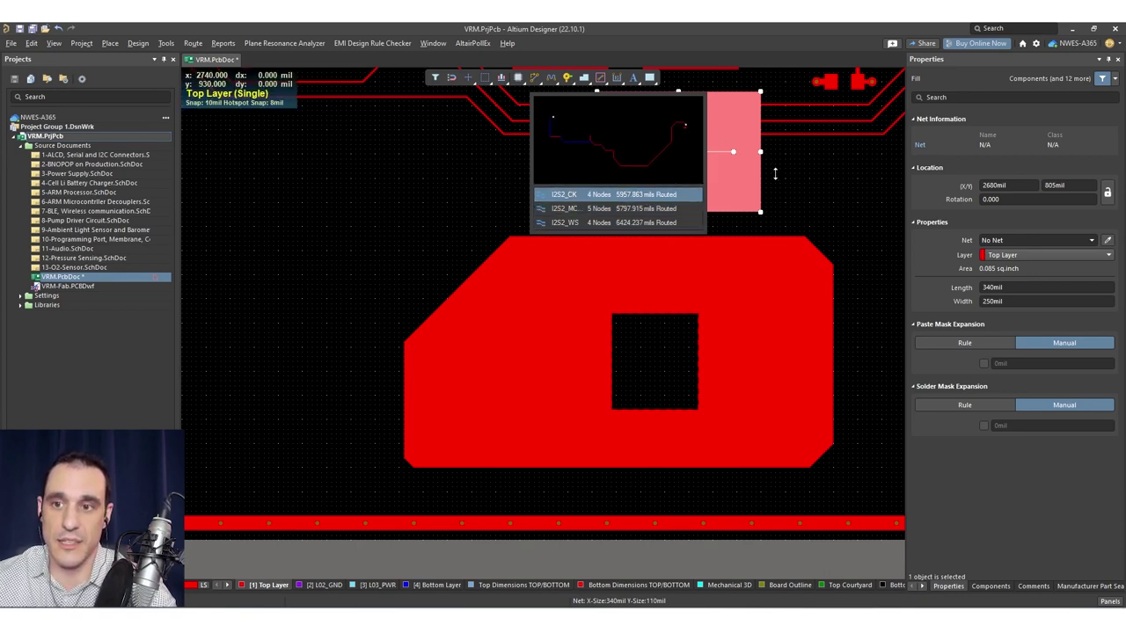
{"action": "left_click", "coordinate": [831, 182]}
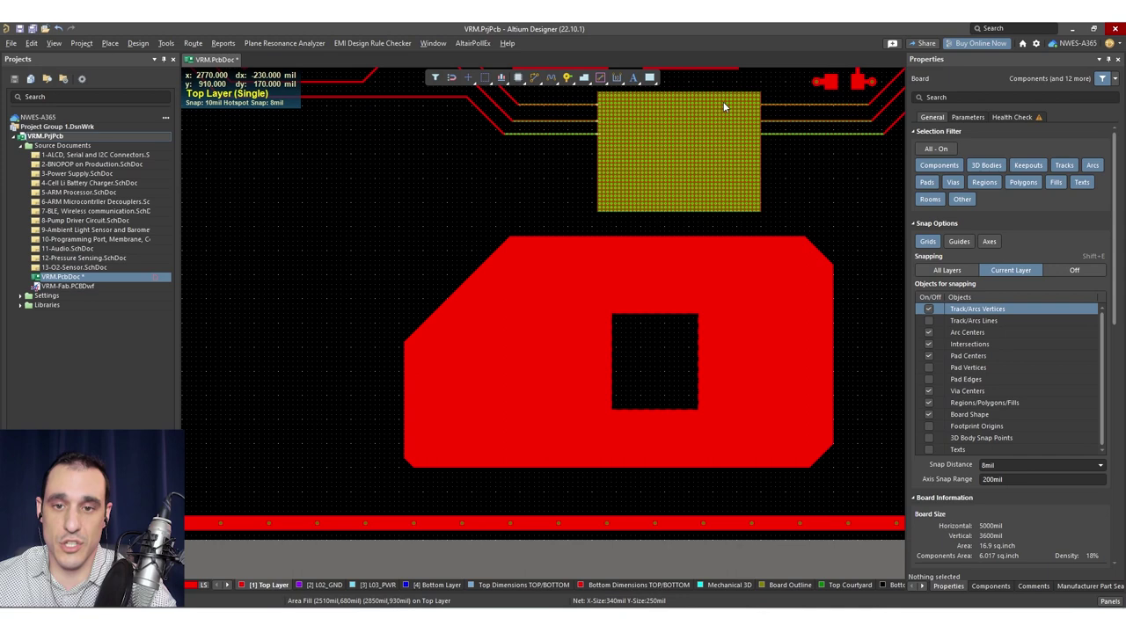
{"action": "left_click", "coordinate": [700, 190]}
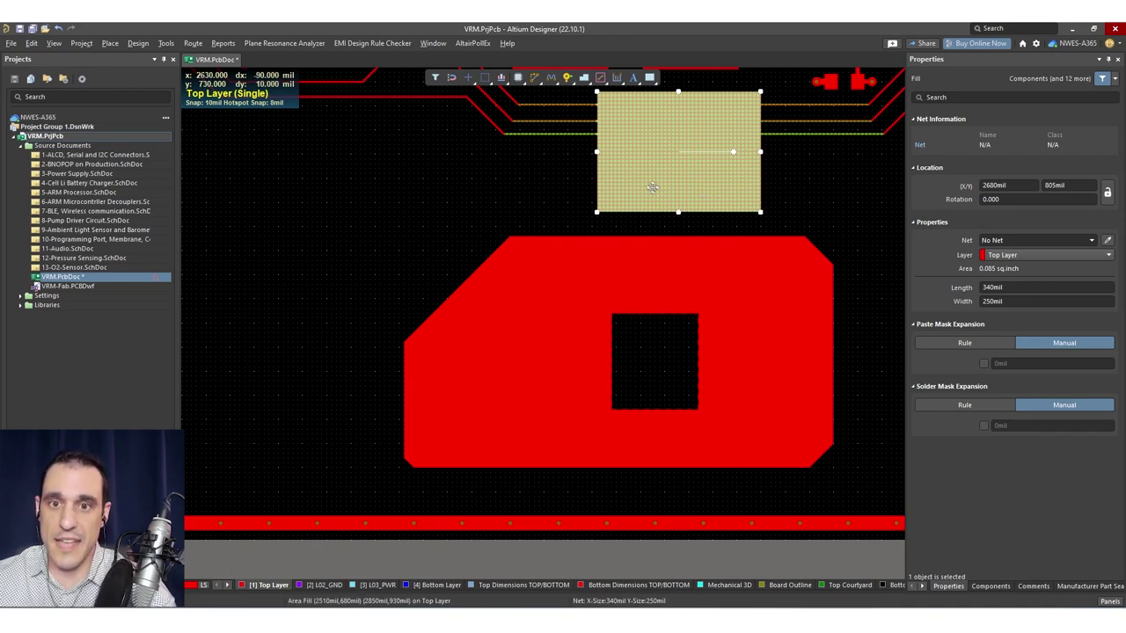
{"action": "left_click_drag", "start_coordinate": [645, 176], "coordinate": [689, 170]}
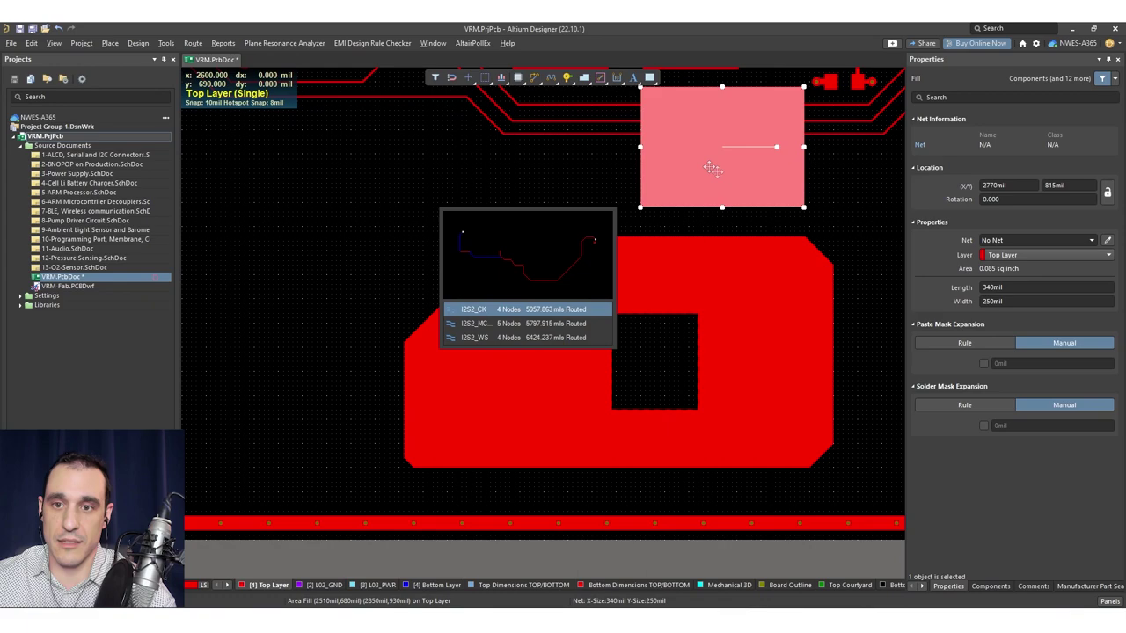
{"action": "left_click_drag", "start_coordinate": [631, 174], "coordinate": [598, 178]}
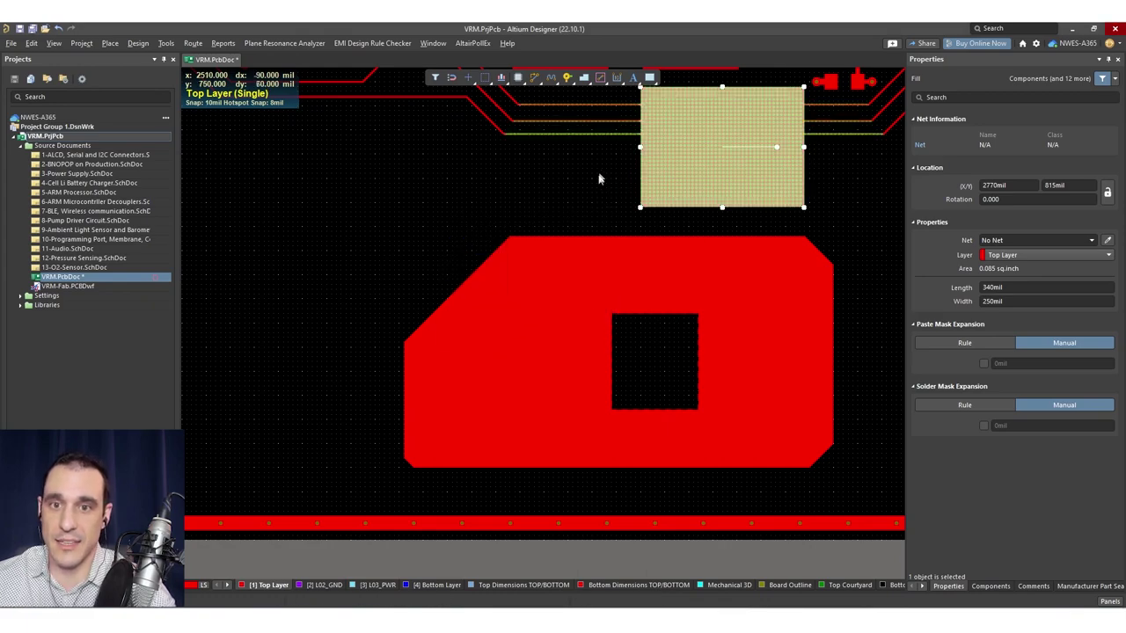
{"action": "scroll", "coordinate": [603, 169], "scroll_direction": "down", "scroll_amount": 3, "text": "ctrl"}
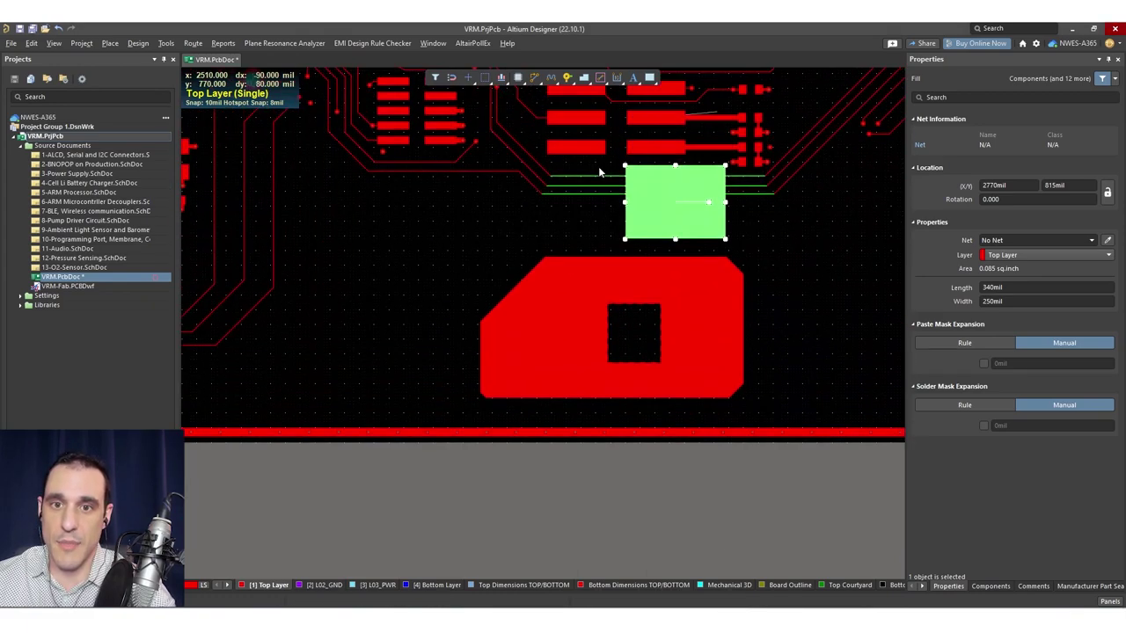
{"action": "left_click_drag", "start_coordinate": [602, 170], "coordinate": [613, 209]}
{"action": "scroll", "coordinate": [613, 203], "scroll_direction": "up", "scroll_amount": 3, "text": "ctrl"}
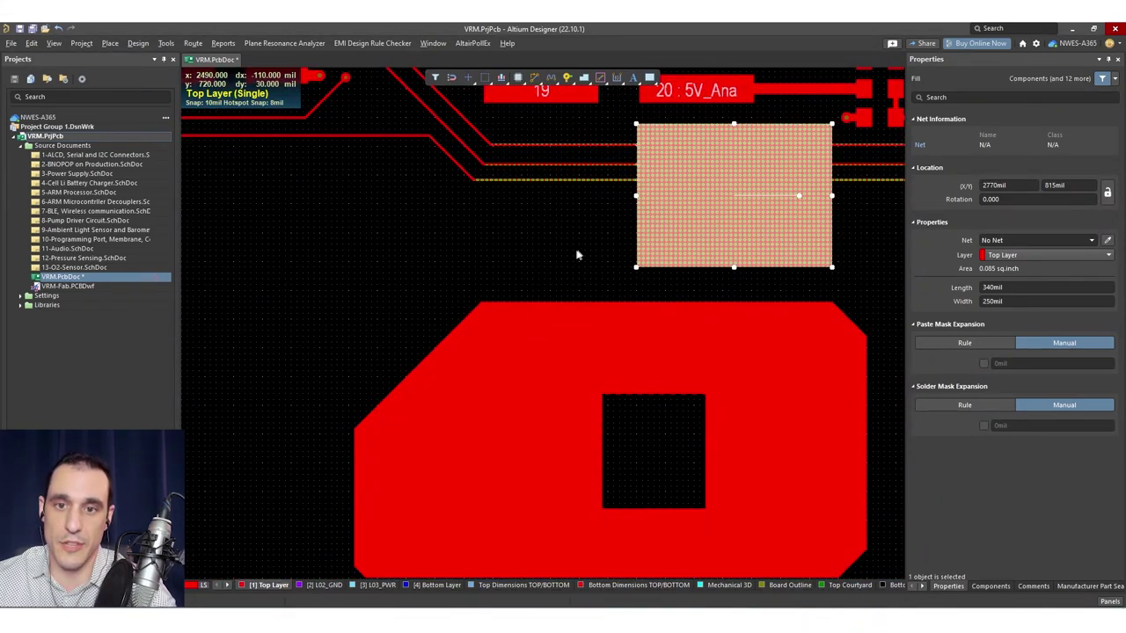
{"action": "scroll", "coordinate": [580, 246], "scroll_direction": "down", "scroll_amount": 1}
{"action": "scroll", "coordinate": [581, 246], "scroll_direction": "up", "scroll_amount": 1}
{"action": "scroll", "coordinate": [582, 245], "scroll_direction": "down", "scroll_amount": 1}
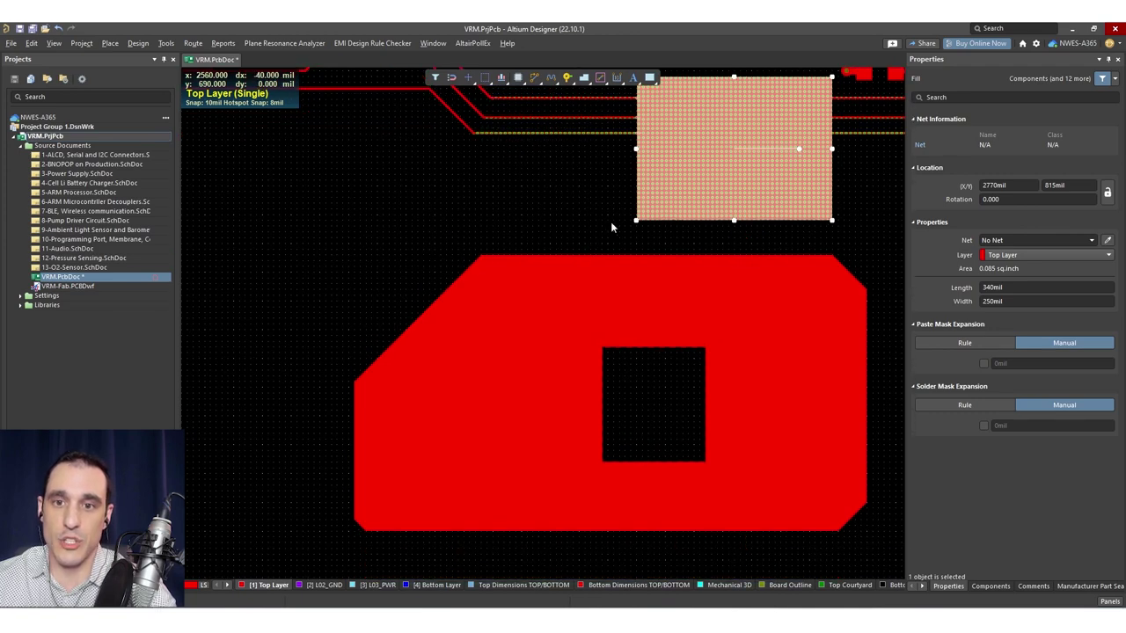
{"action": "scroll", "coordinate": [611, 226], "scroll_direction": "down", "scroll_amount": 1, "text": "ctrl"}
- Delete the colliding copper fill and clear the selection
{"action": "key", "text": "Delete"}
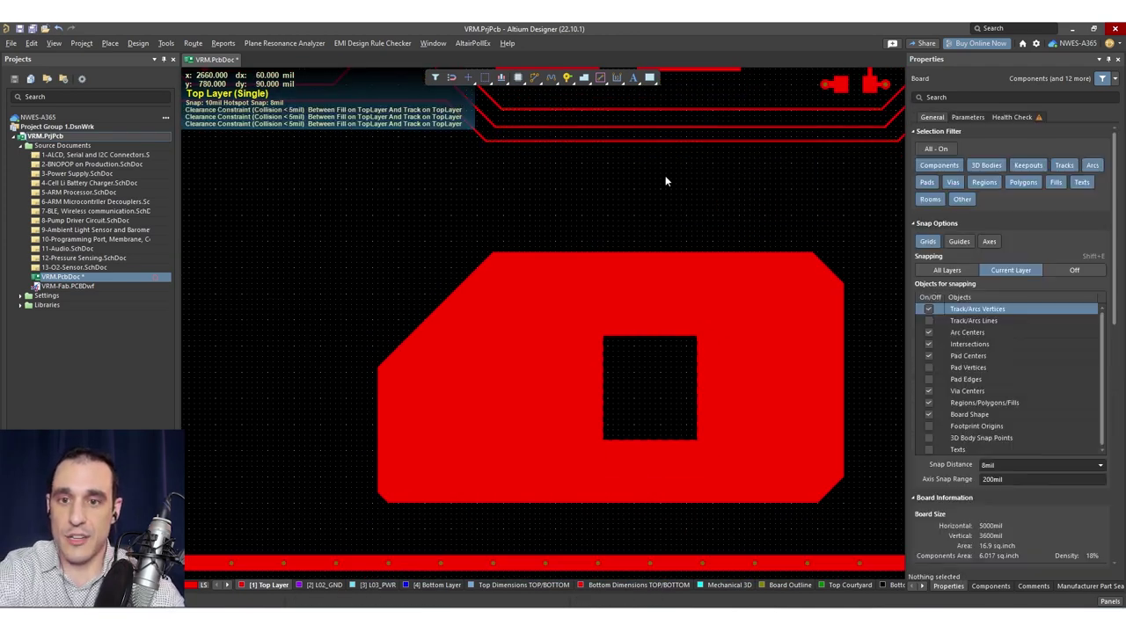
{"action": "left_click", "coordinate": [669, 363]}
{"action": "key", "text": "Escape"}
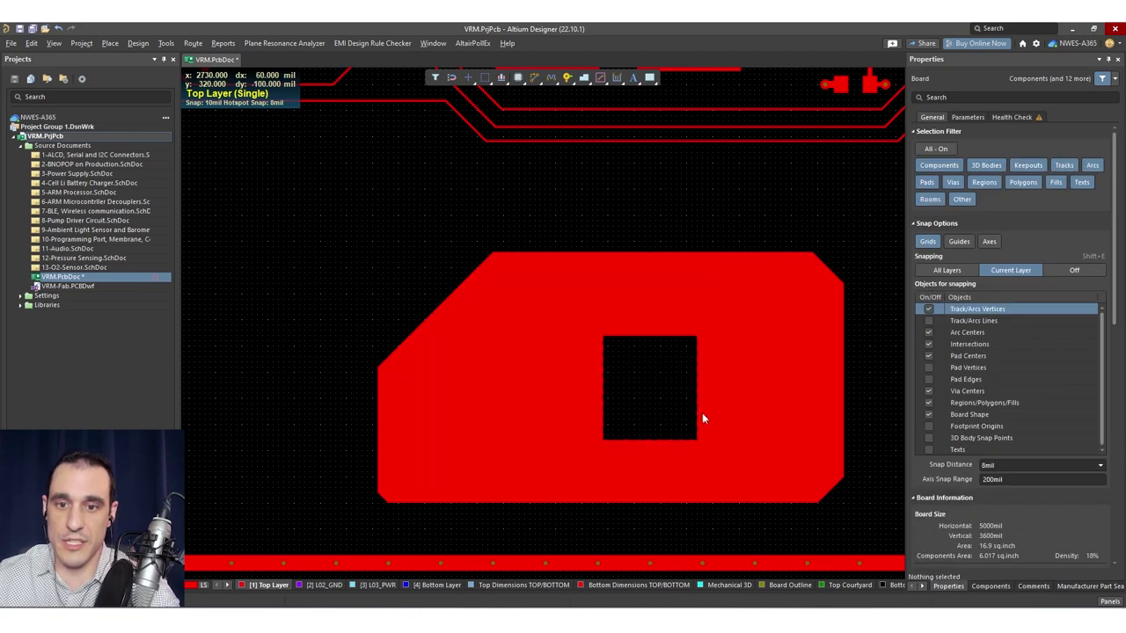
- Move the polygon and its cutout up against the tracks and repour it
{"action": "left_click_drag", "start_coordinate": [896, 220], "coordinate": [366, 501]}
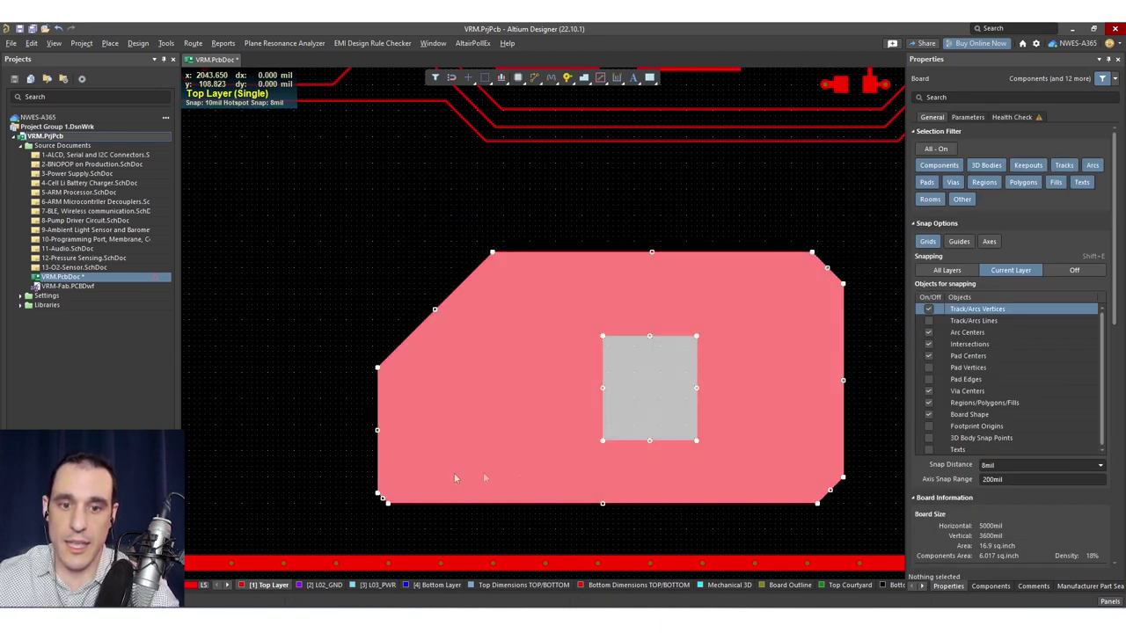
{"action": "left_click_drag", "start_coordinate": [488, 476], "coordinate": [528, 337]}
{"action": "left_click", "coordinate": [563, 450]}
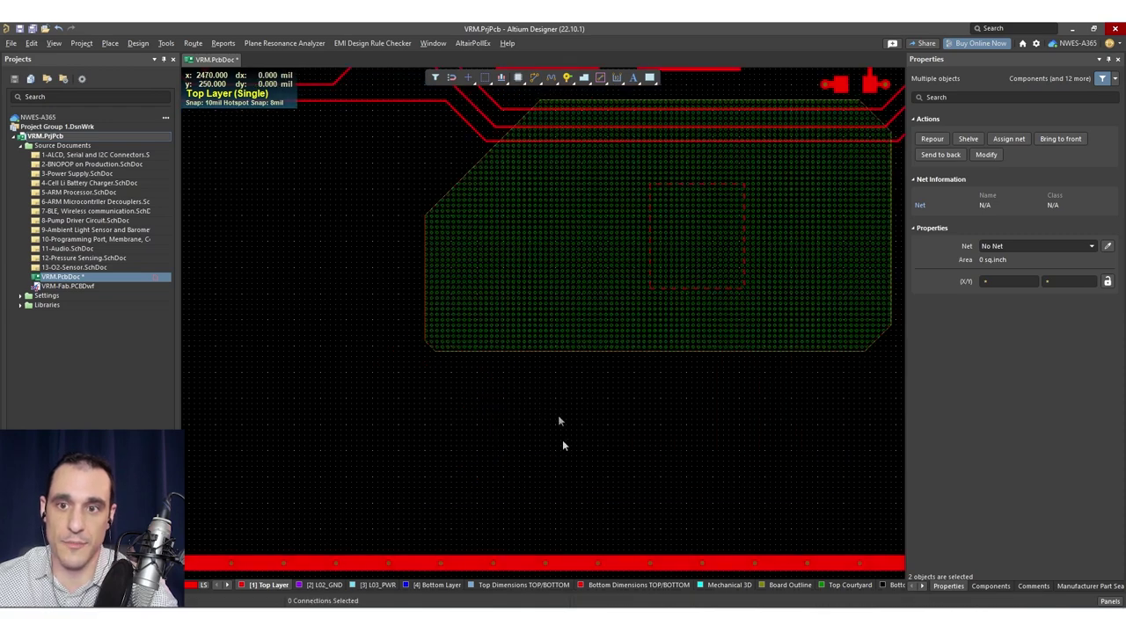
{"action": "left_click", "coordinate": [543, 325]}
{"action": "left_click", "coordinate": [931, 138]}
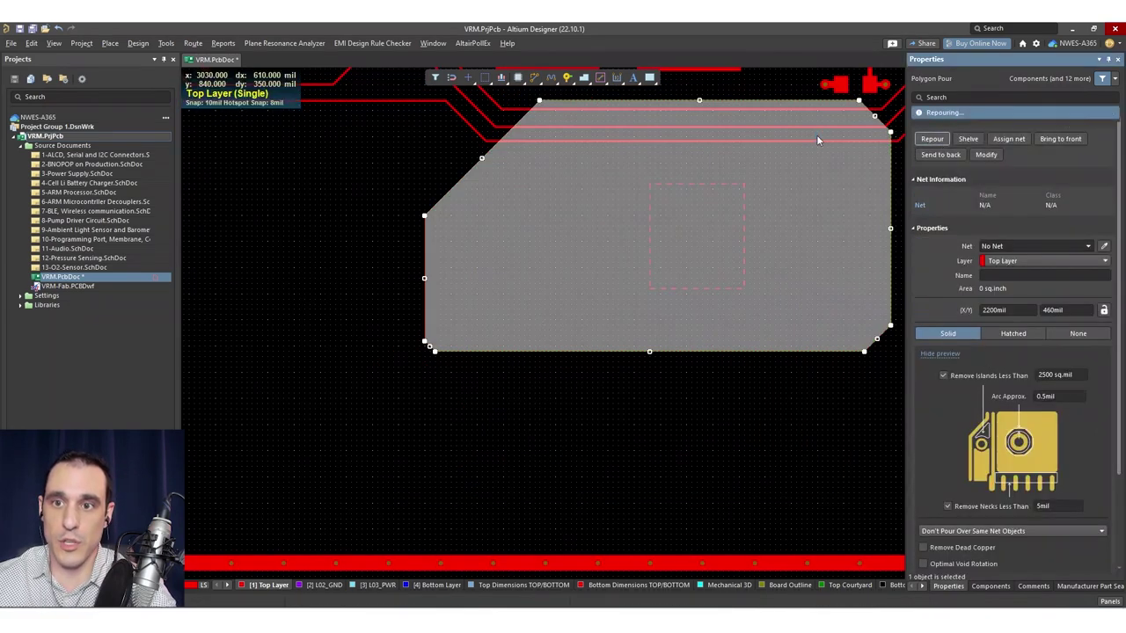
{"action": "left_click", "coordinate": [806, 124]}
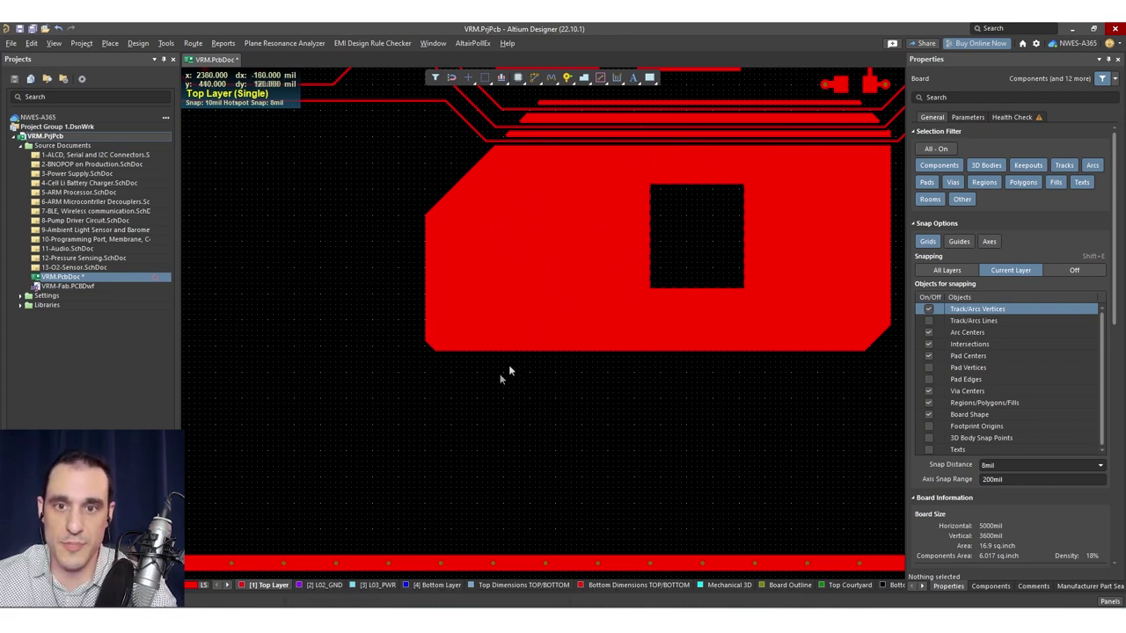
- Select the polygon with its cutout and move both back below the tracks
{"action": "left_click_drag", "start_coordinate": [364, 431], "coordinate": [800, 156]}
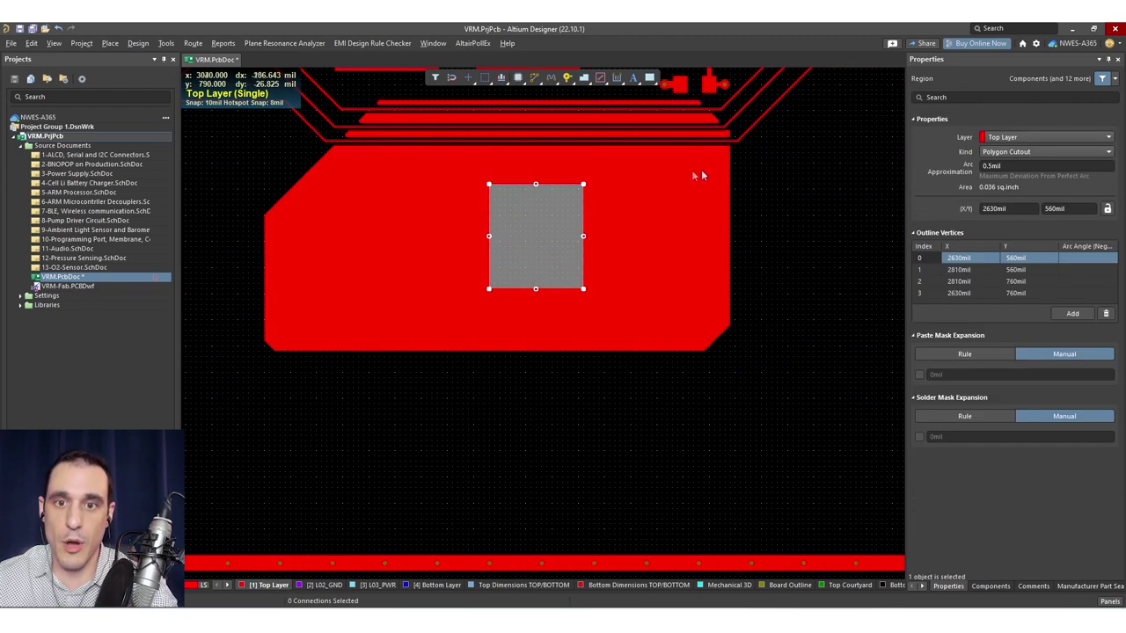
{"action": "left_click", "coordinate": [663, 291], "text": "shift"}
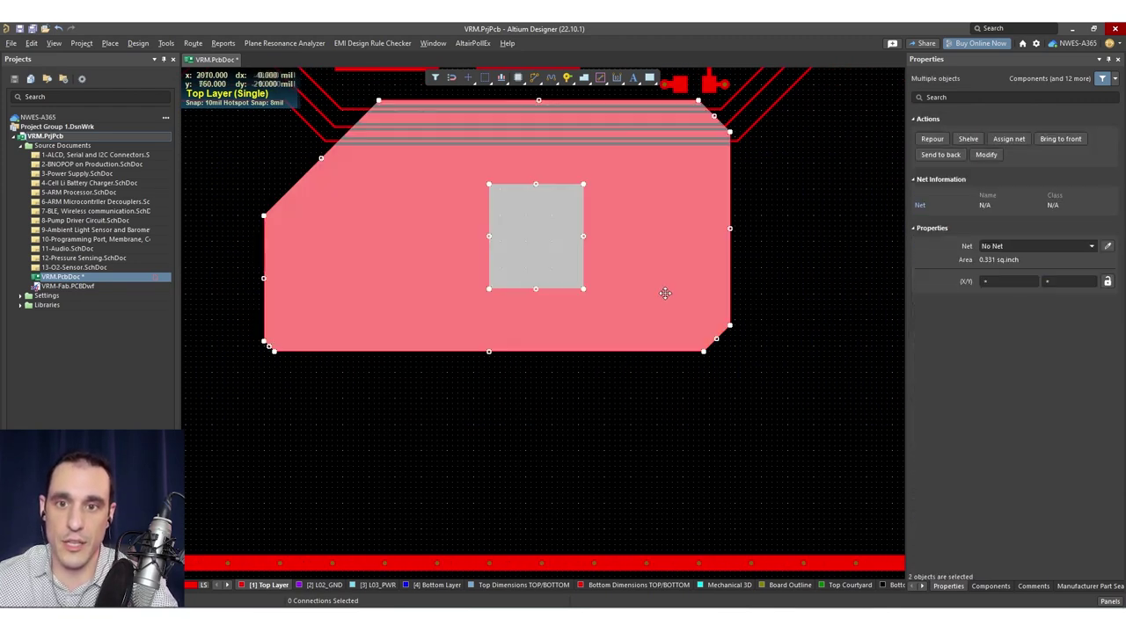
{"action": "left_click_drag", "start_coordinate": [656, 252], "coordinate": [733, 282]}
{"action": "left_click", "coordinate": [817, 251]}
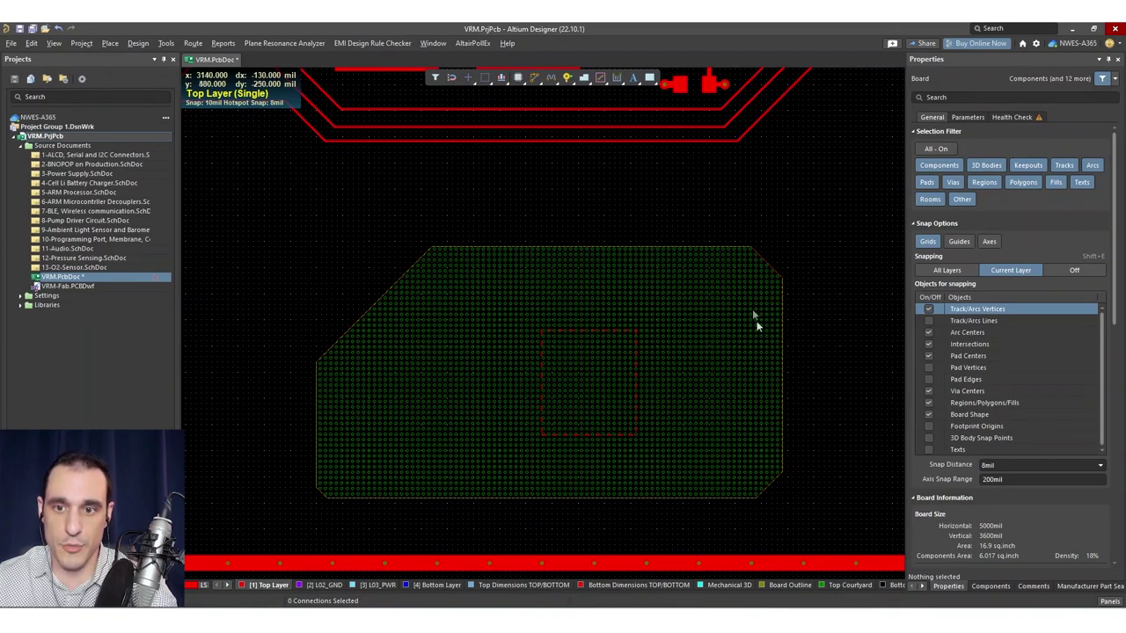
- Window-select the chamfered pour together with its square cutout below the tracks
{"action": "left_click", "coordinate": [575, 370]}
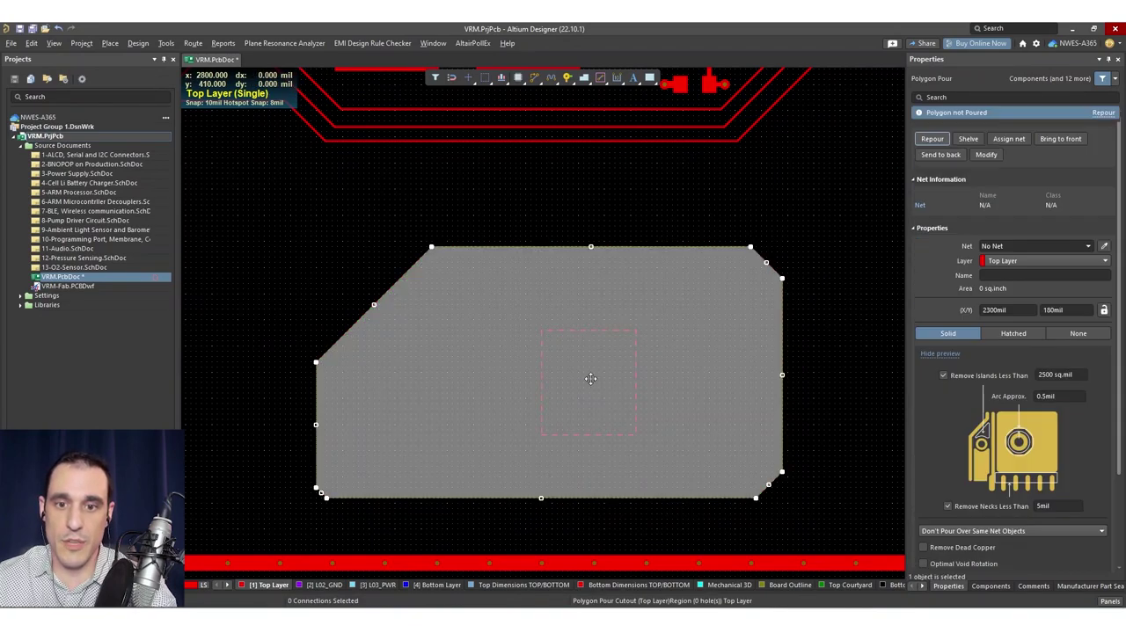
{"action": "key", "text": "Escape"}
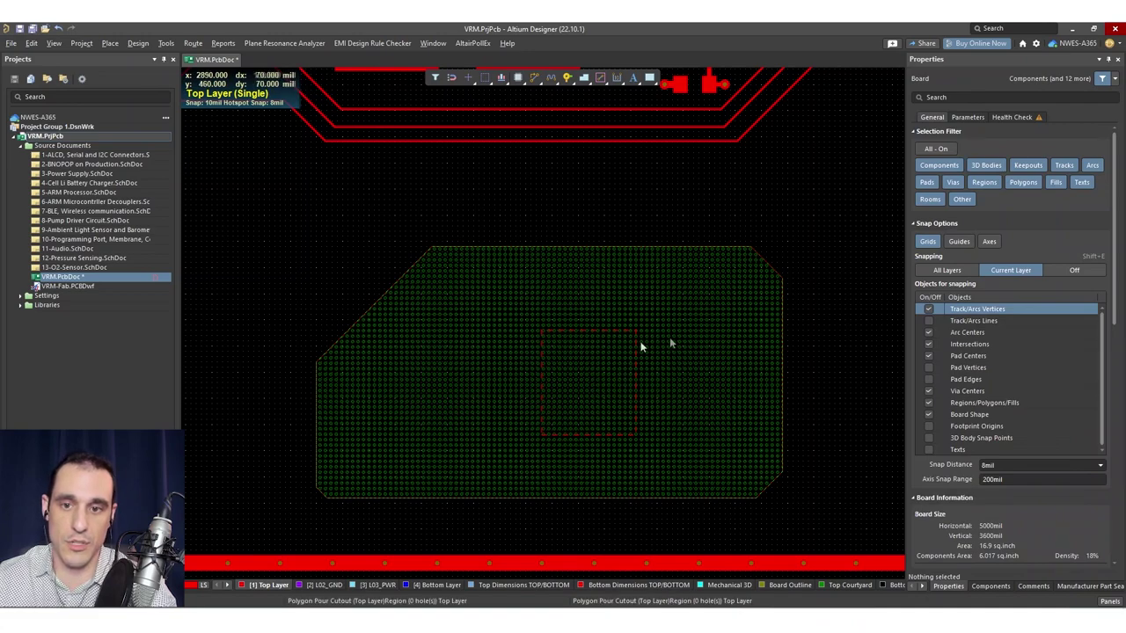
{"action": "left_click_drag", "start_coordinate": [848, 215], "coordinate": [293, 505]}
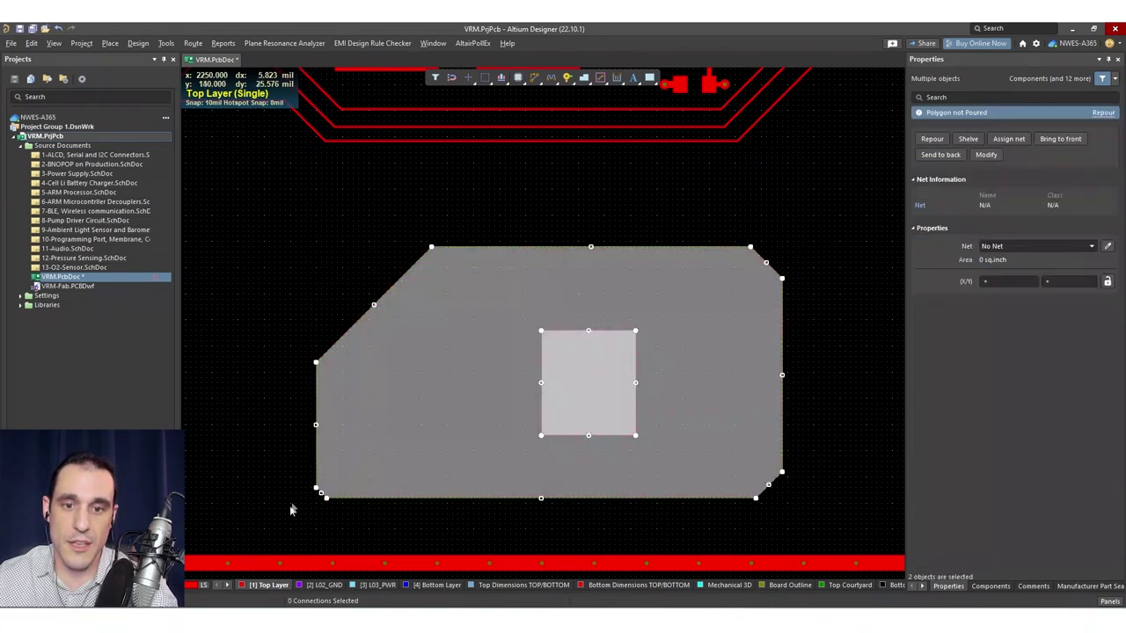